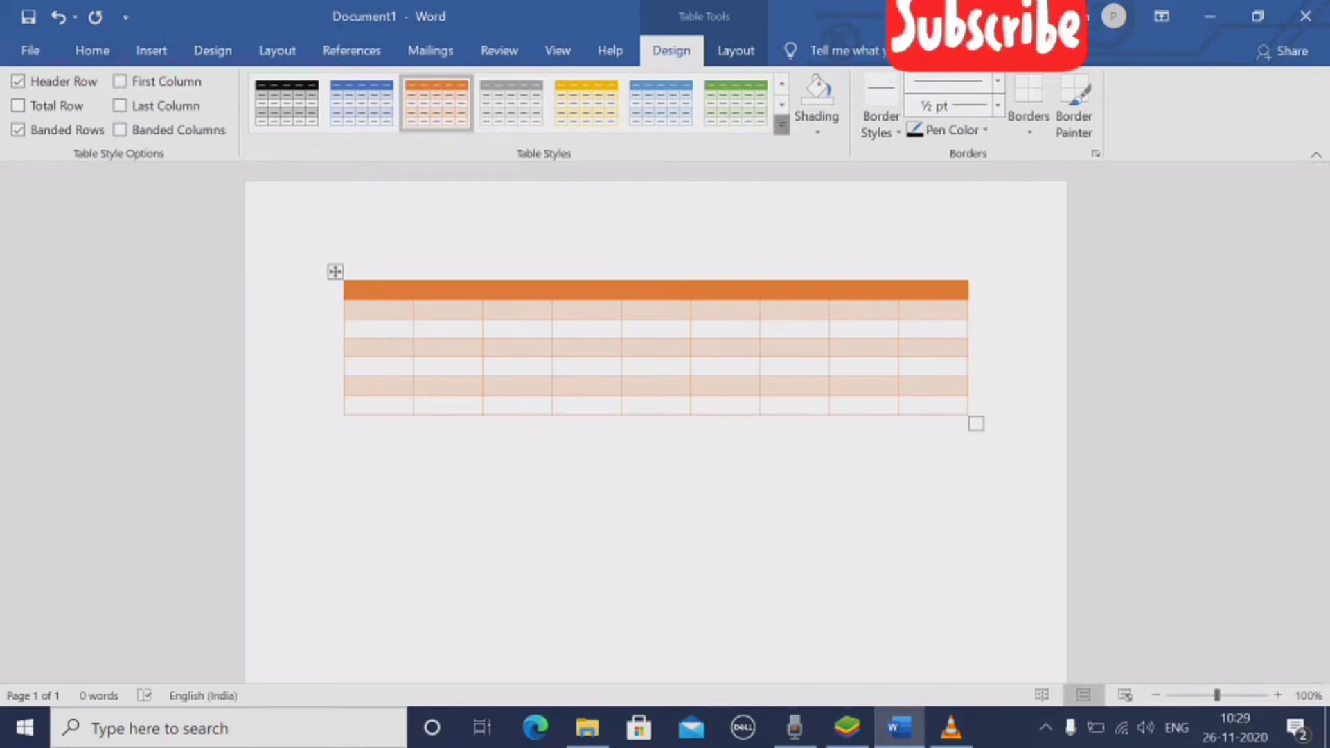
Apply the green Grid Table 2 - Accent 6 style to the table, and replace it with the gray Grid Table 6 Colorful - Accent 3 style
click(781, 125)
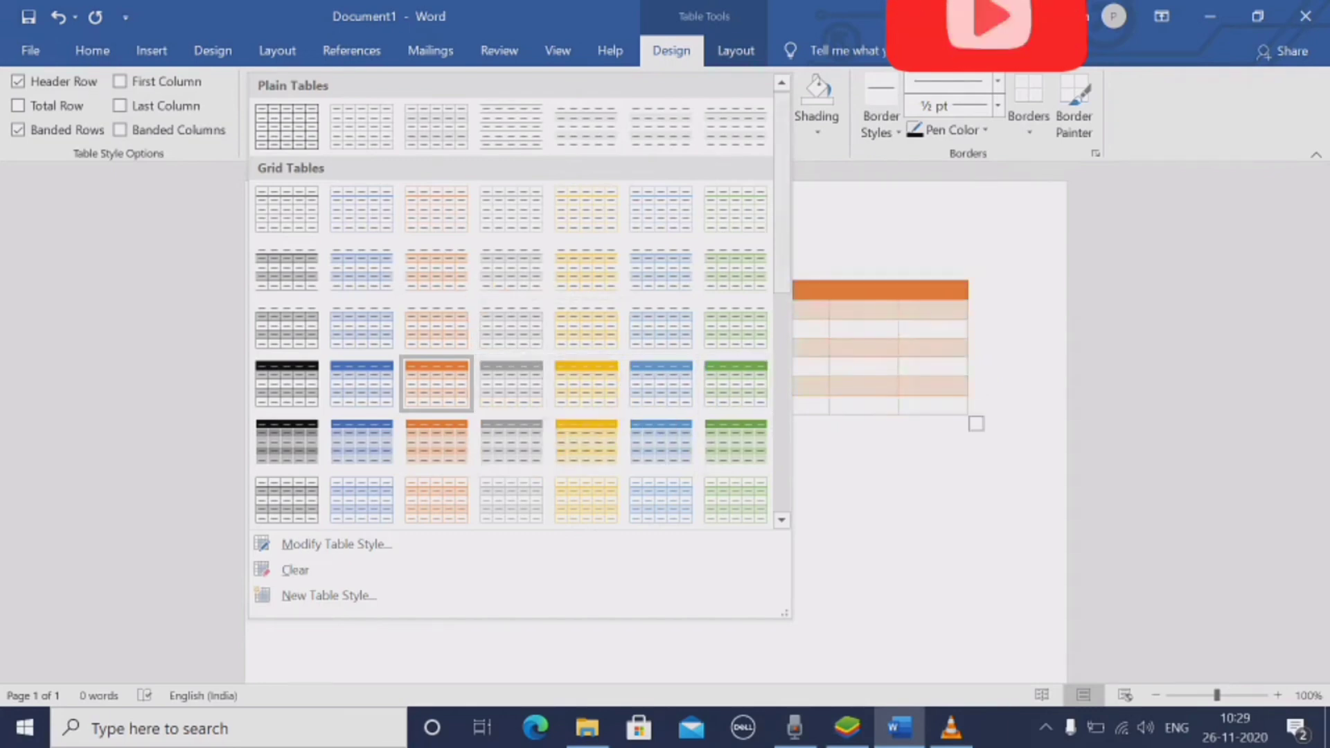
click(735, 267)
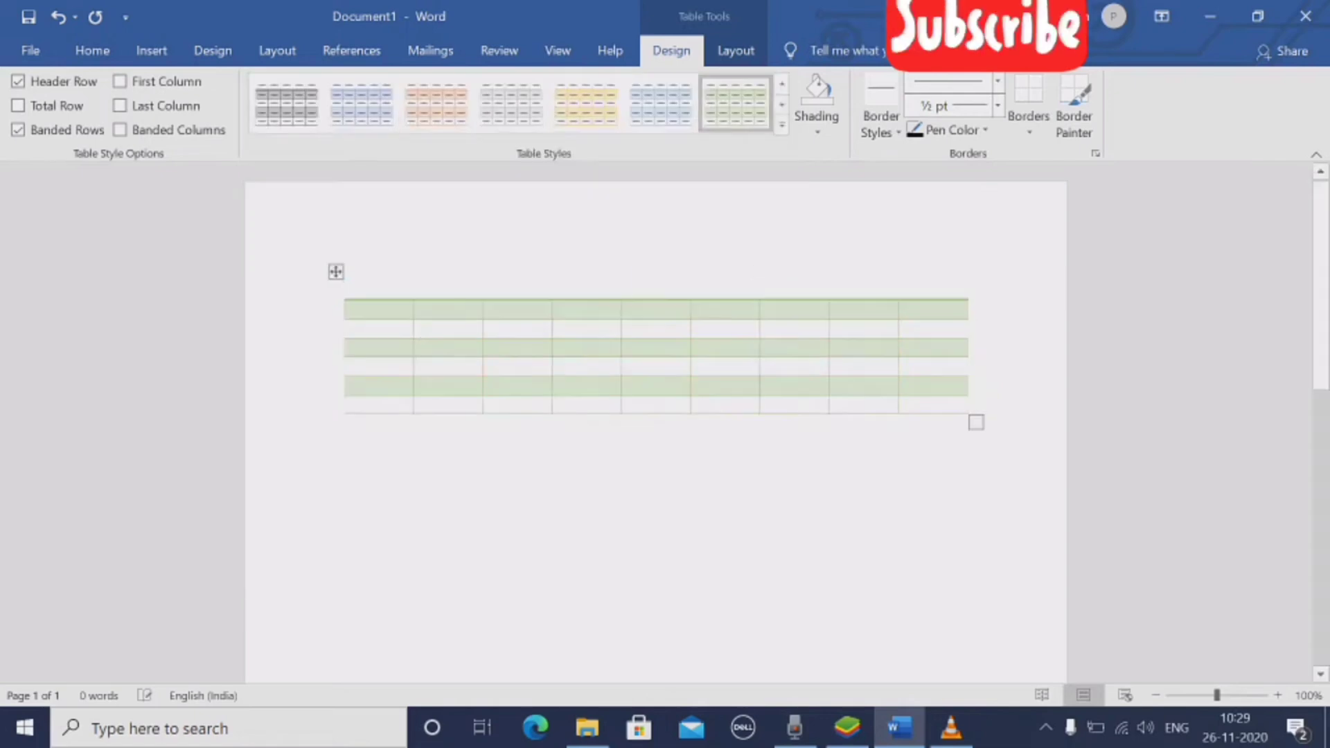
click(781, 126)
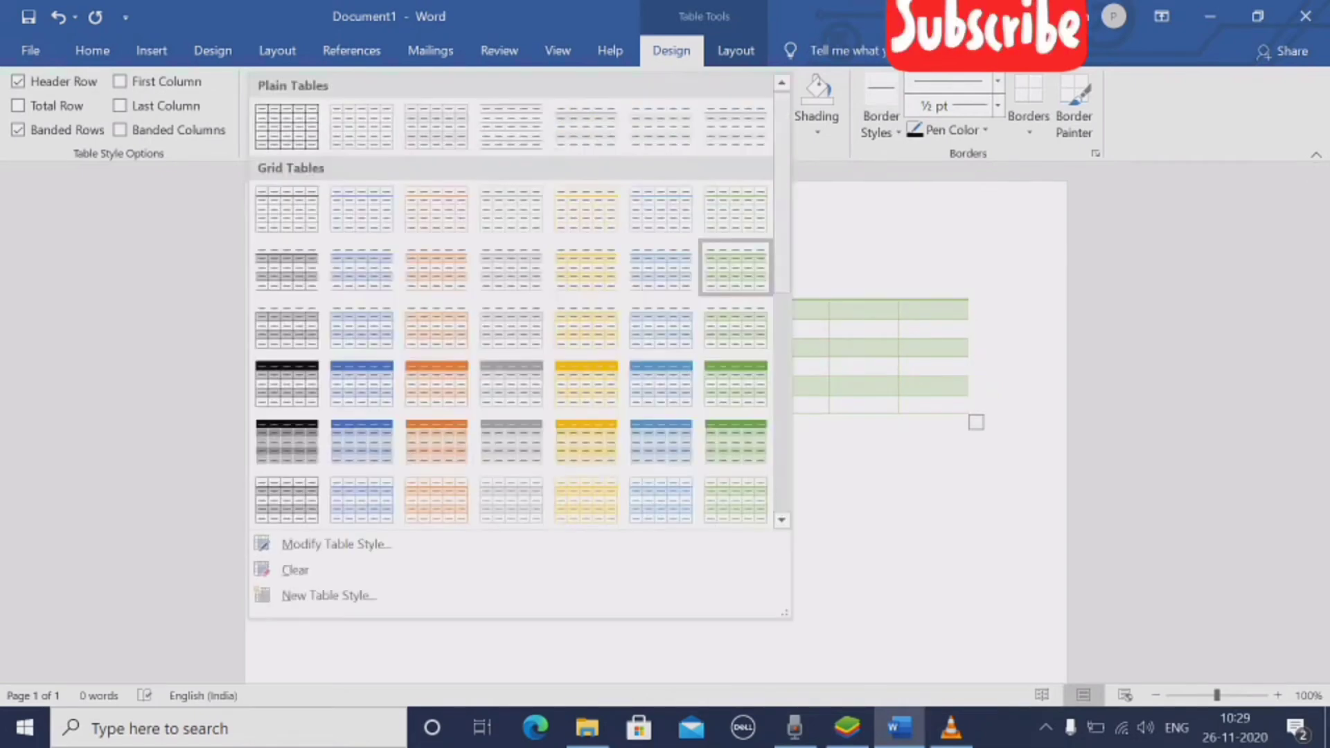
drag(781, 142, 781, 246)
click(510, 277)
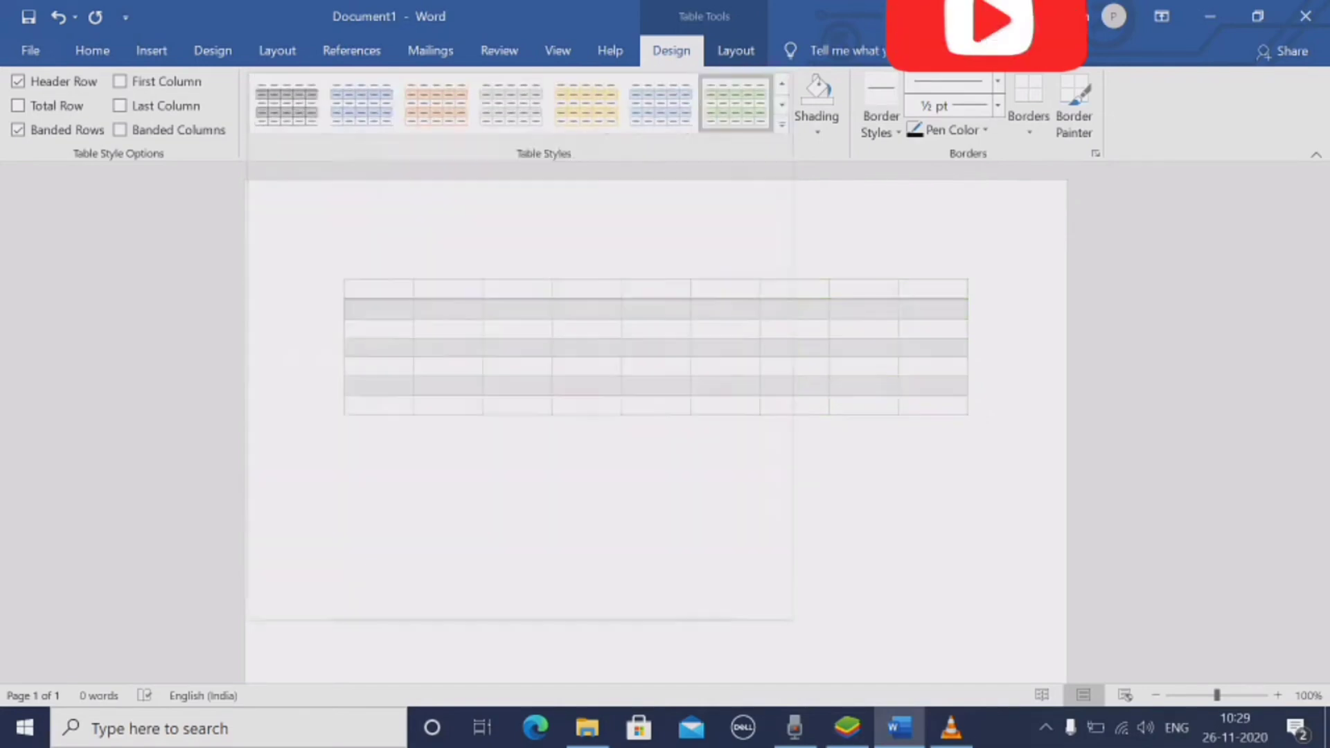
Select the table's first column and turn on the First Column style option
click(379, 276)
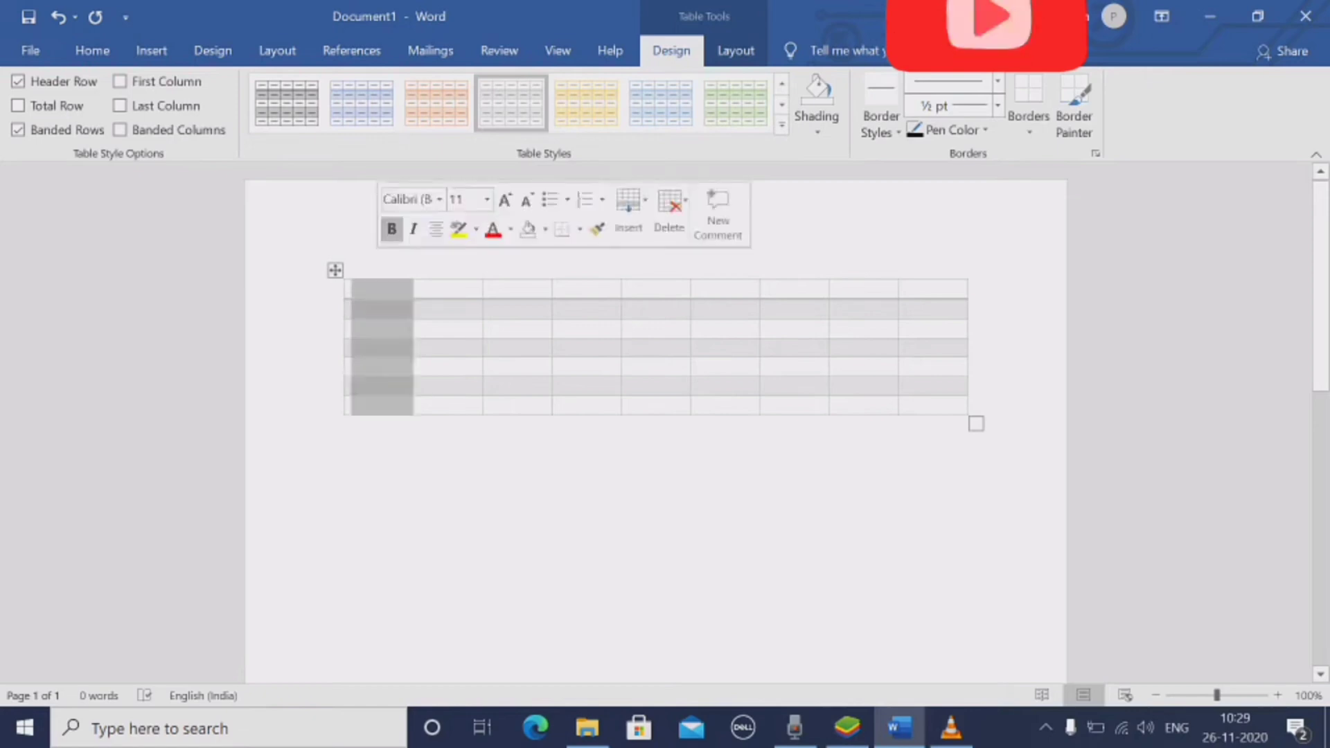
click(120, 82)
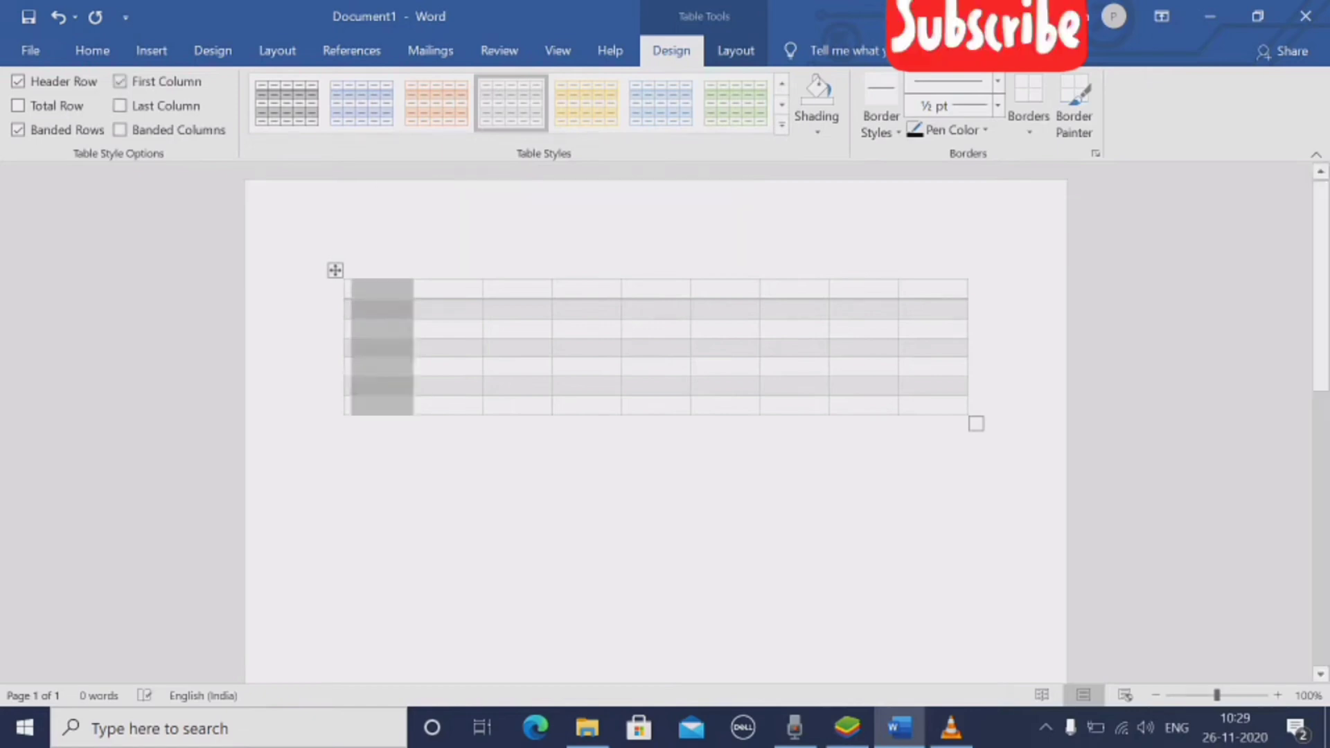
click(420, 347)
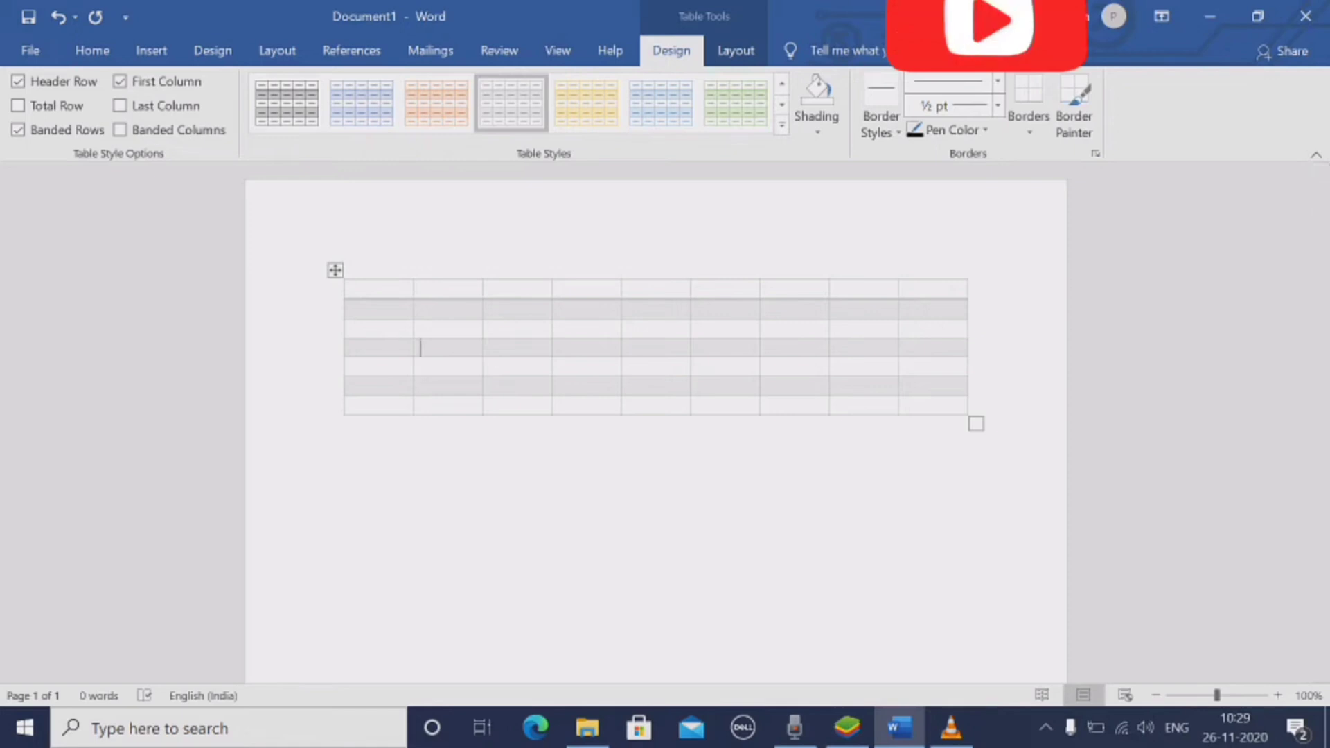
Apply the Plain Table 3 style to the table and turn off the First Column style option
click(781, 125)
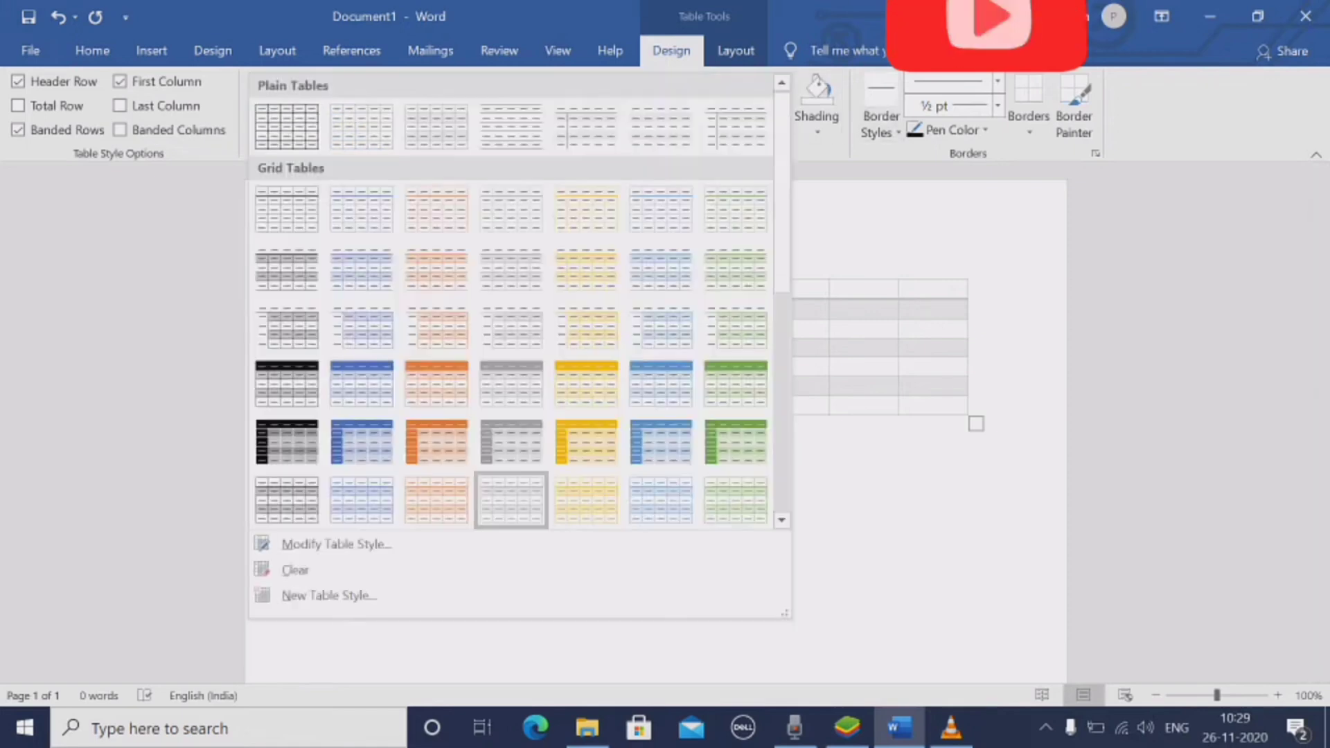
click(586, 125)
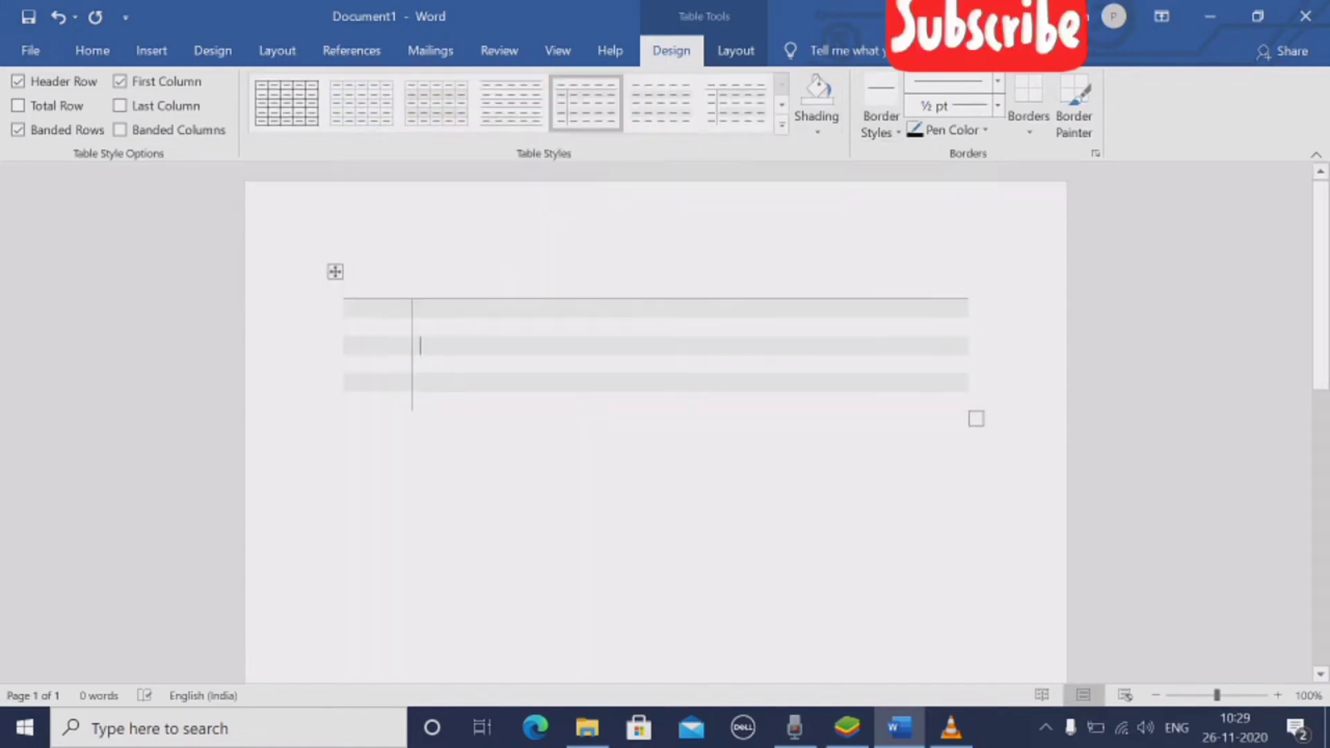
drag(367, 290, 376, 400)
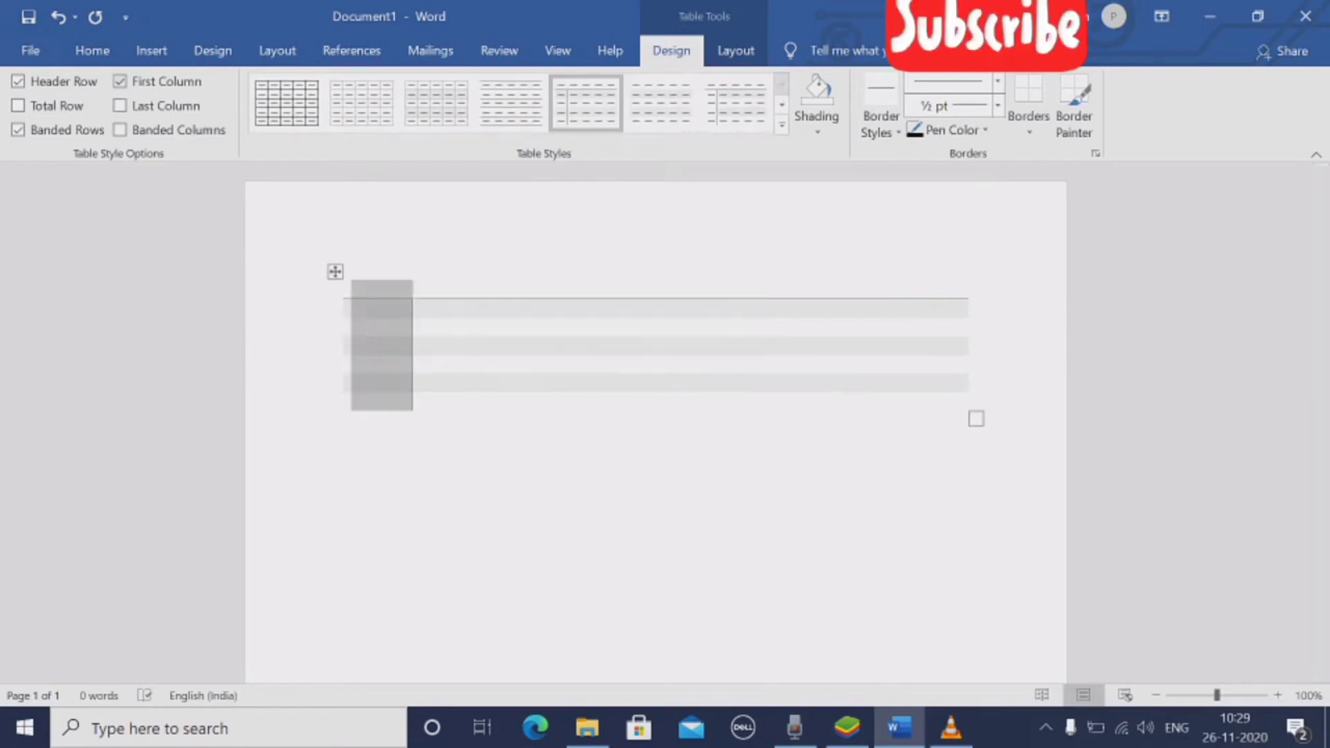
click(119, 81)
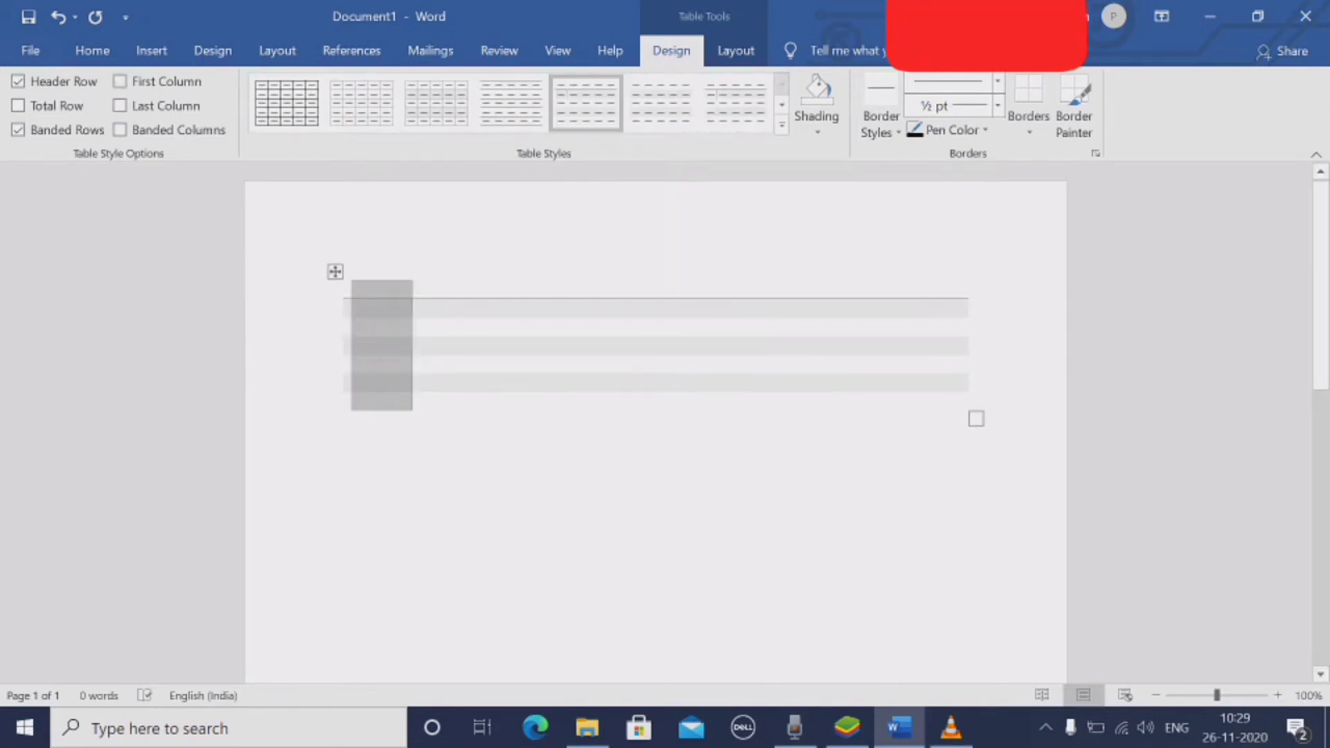
click(489, 382)
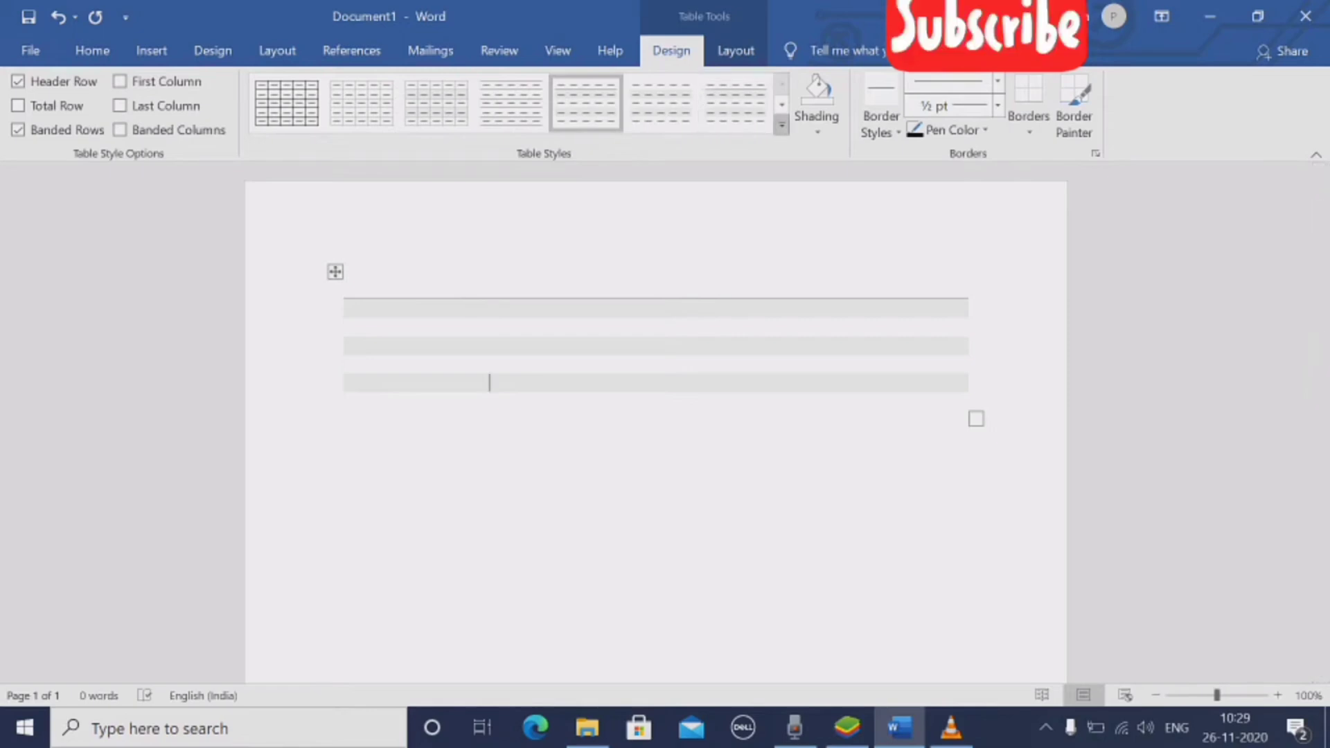
Look through the available table styles and turn the First Column option back on with the Plain Table 3 style kept
click(781, 125)
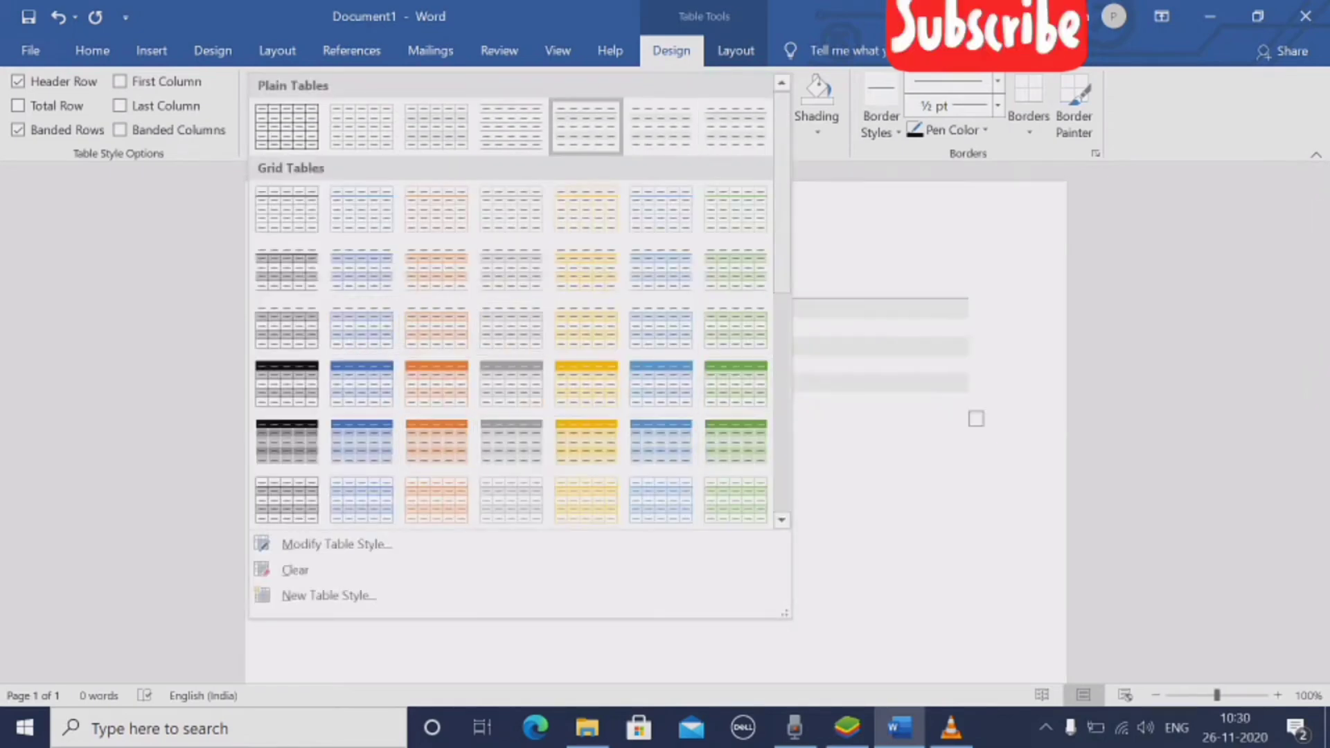
scroll(512, 298, down, 5)
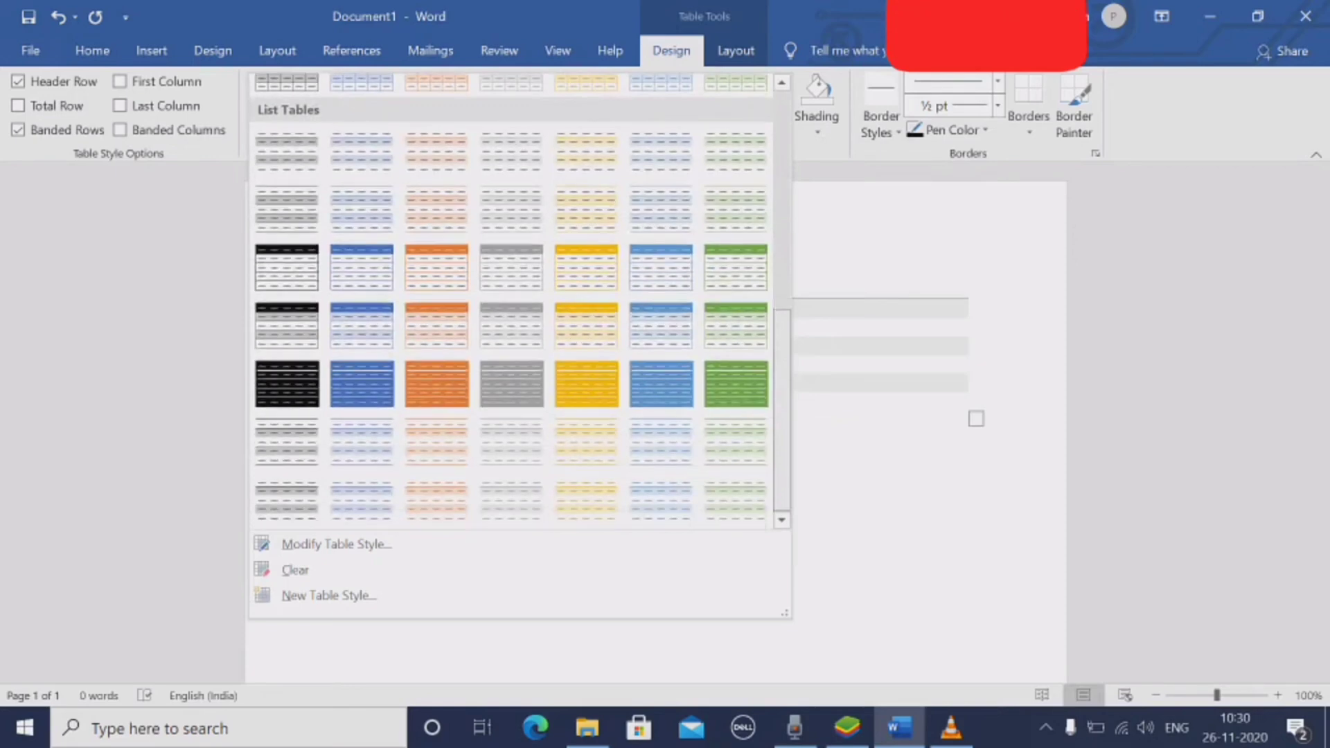
scroll(585, 128, up, 5)
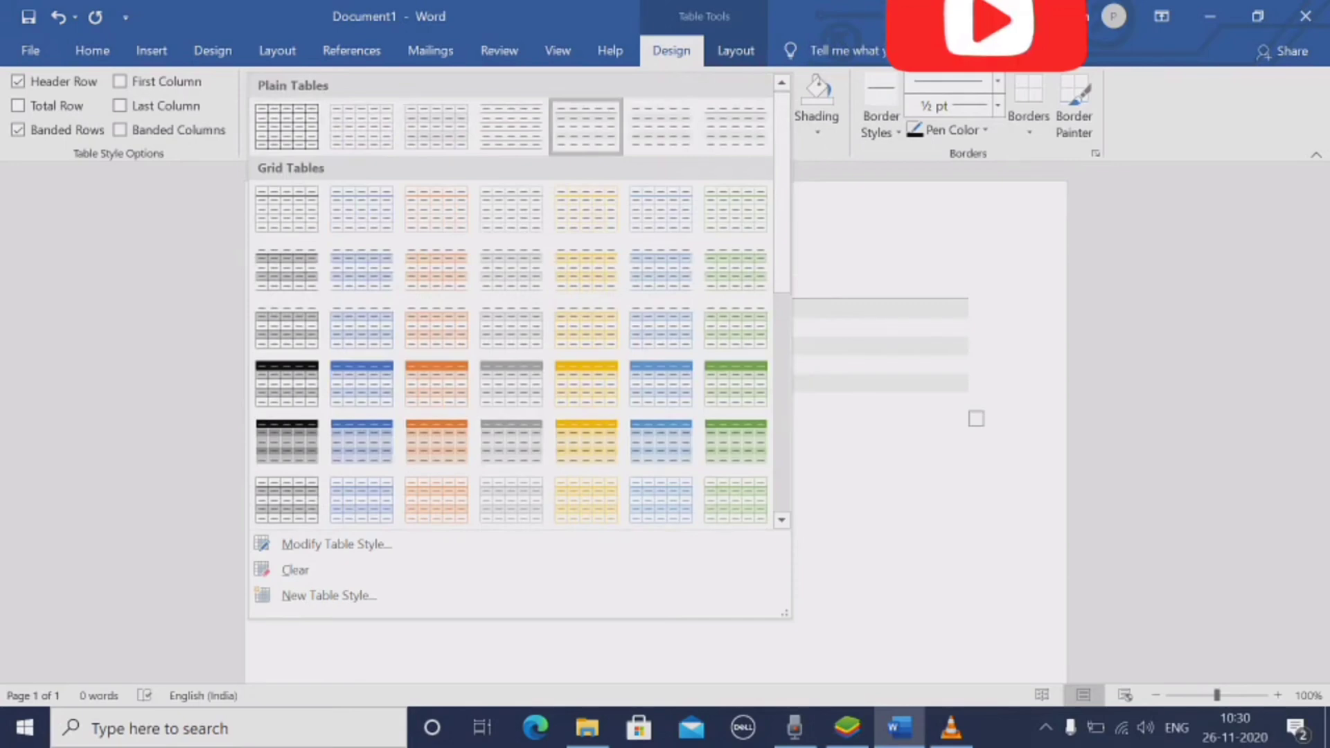
click(120, 81)
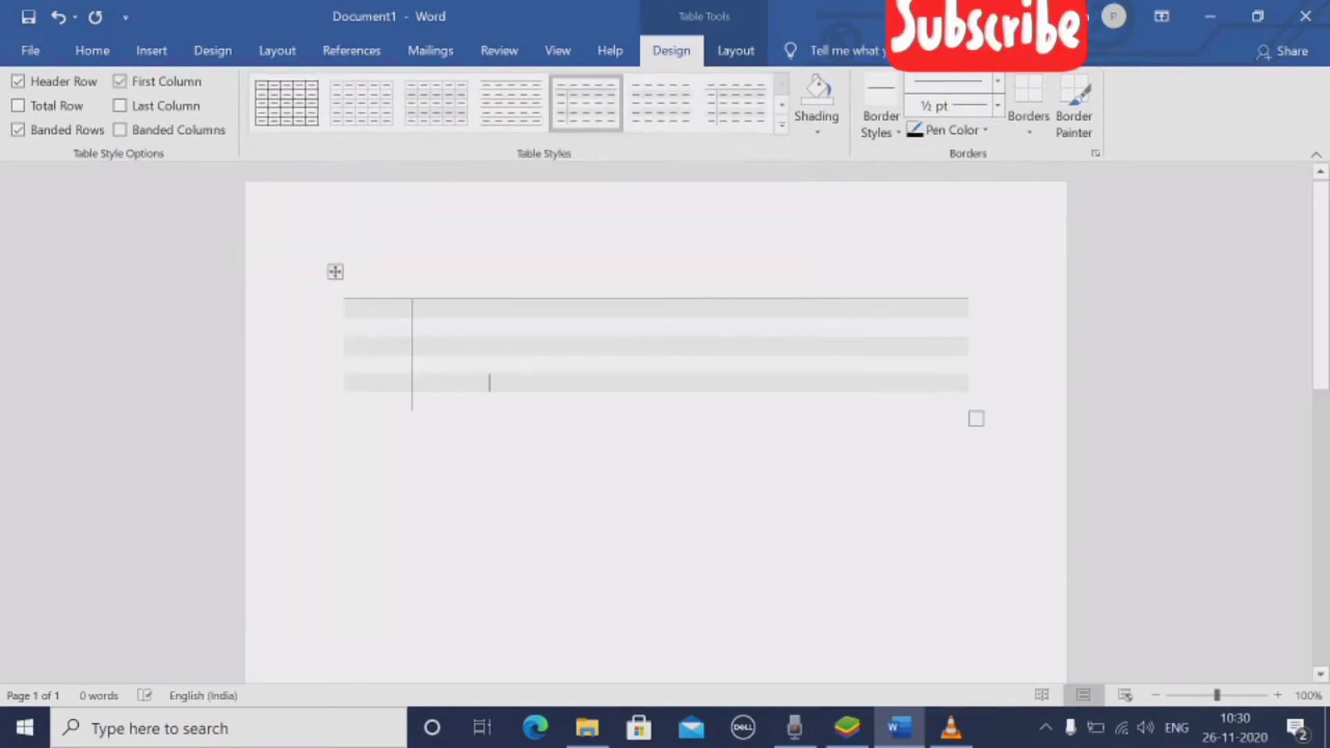
Apply the green Grid Table 3 - Accent 6 style to the table and turn off its First Column formatting
click(781, 125)
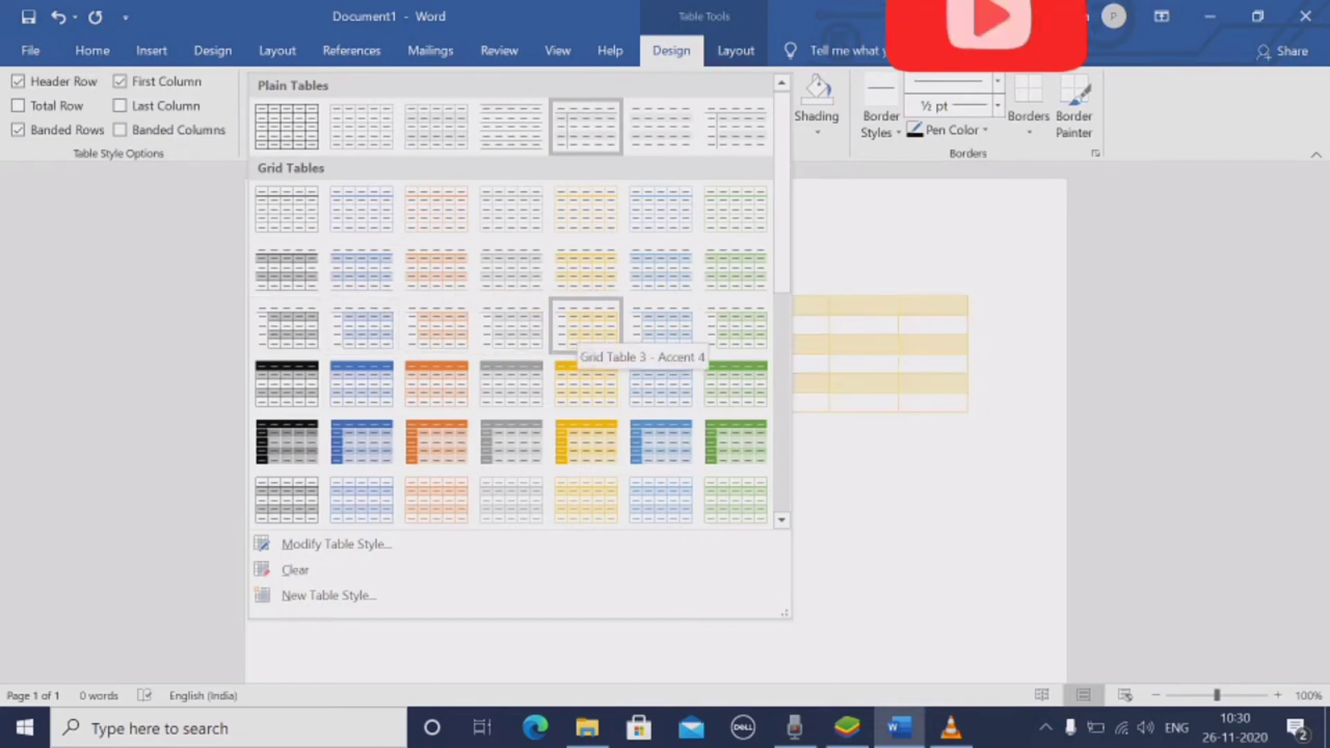
click(736, 325)
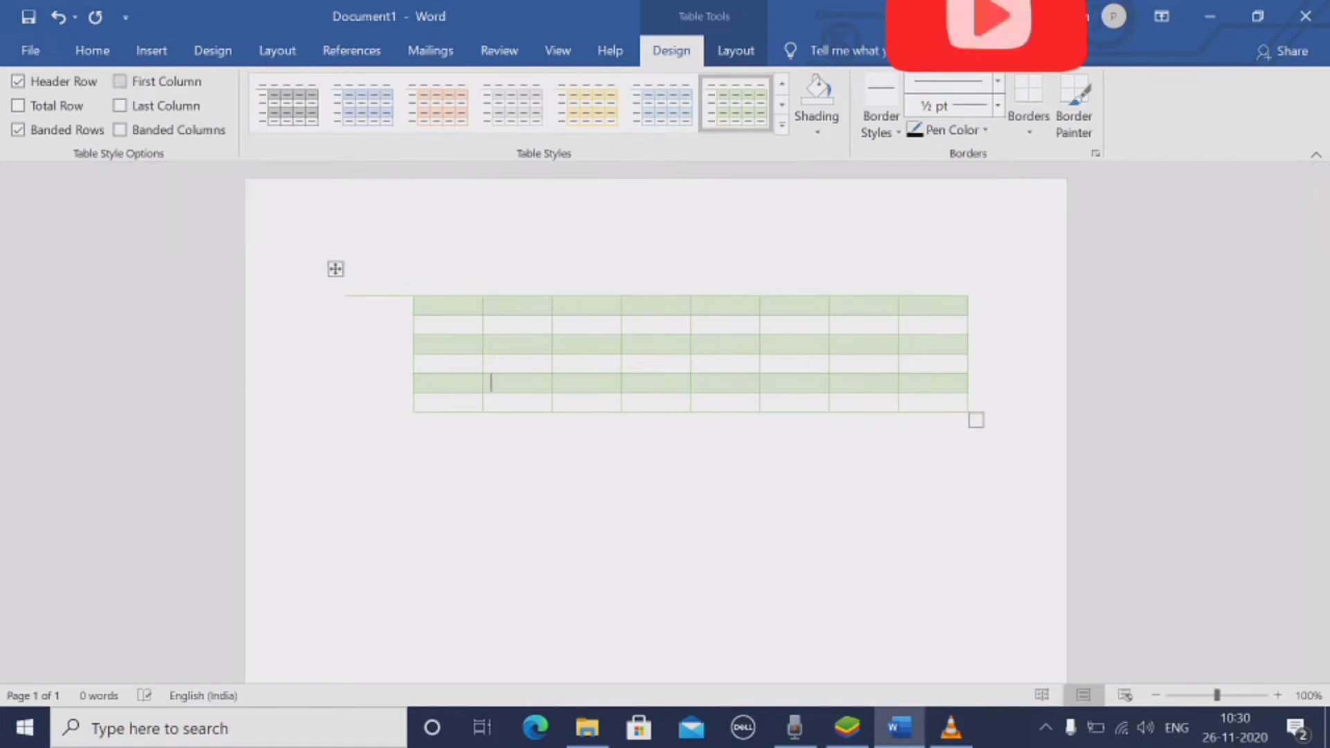
click(119, 81)
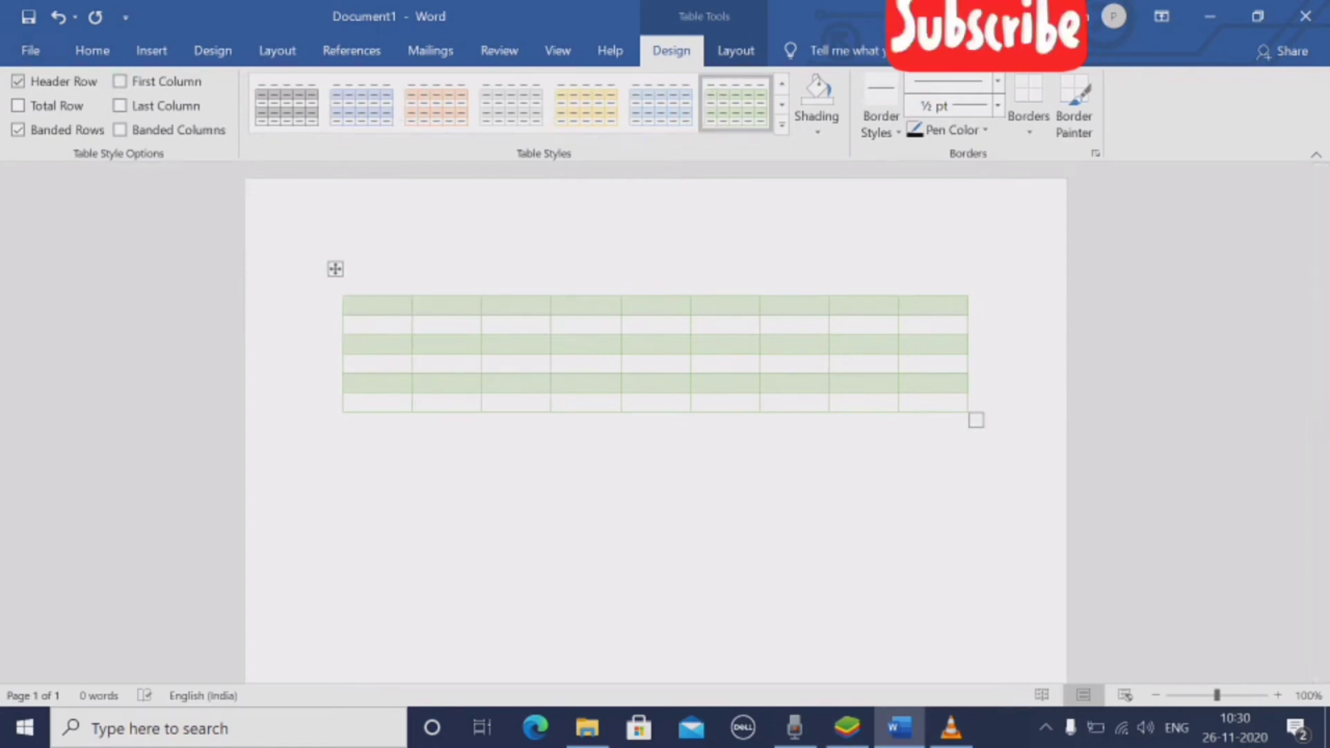
Turn on the Total Row style option and apply the gray Grid Table 3 - Accent 3 style to the table
click(18, 105)
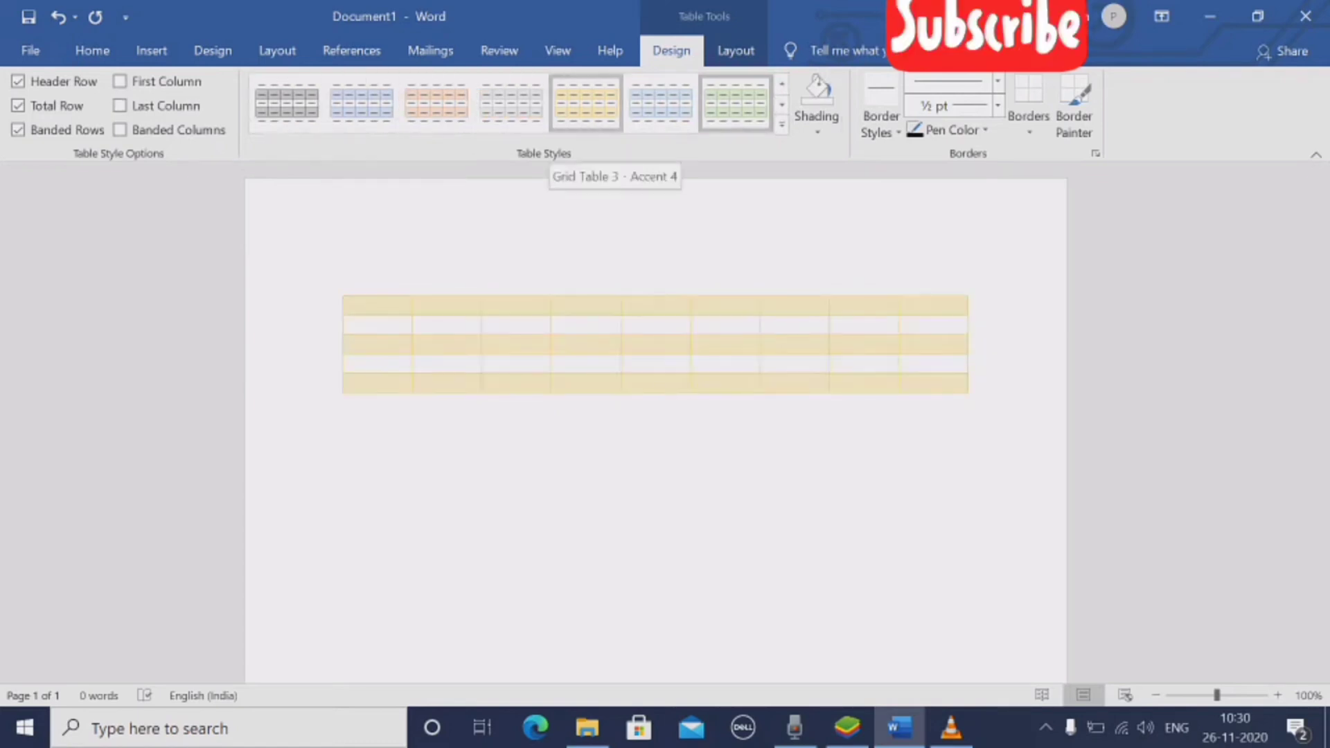
click(781, 123)
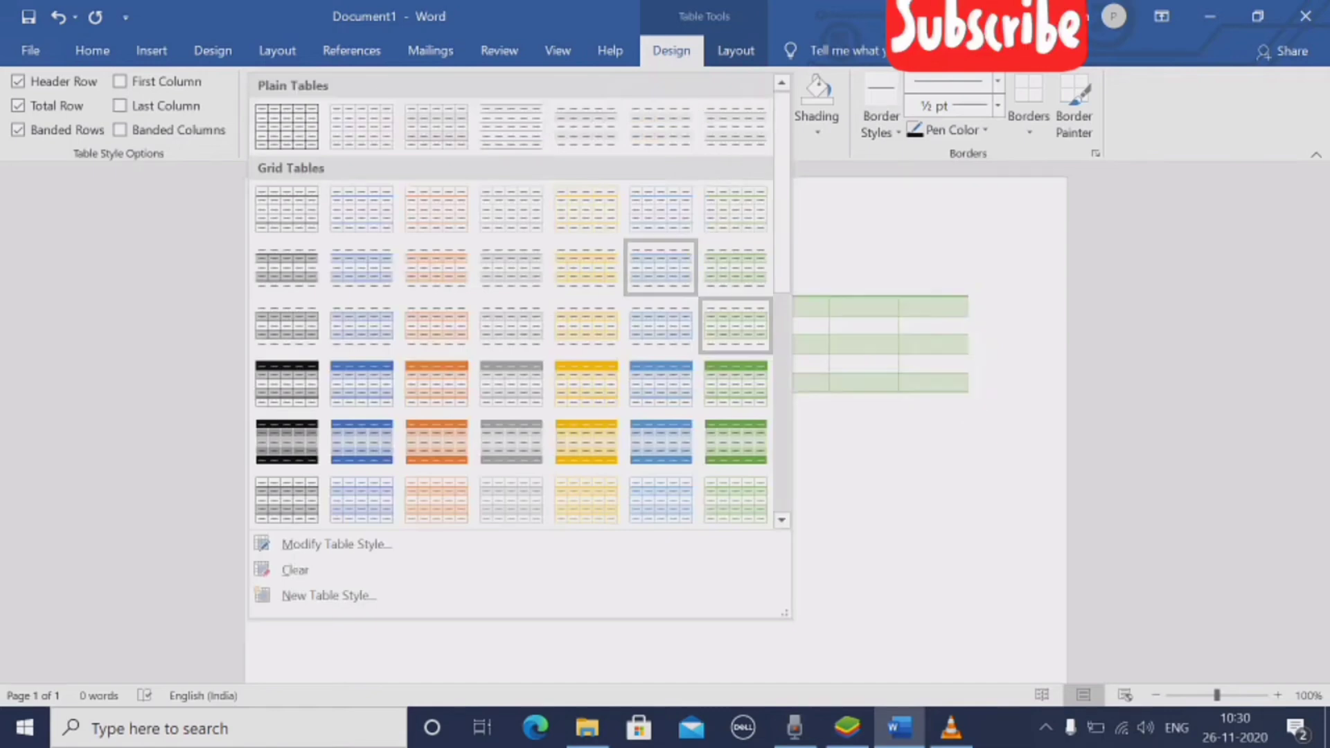
click(511, 325)
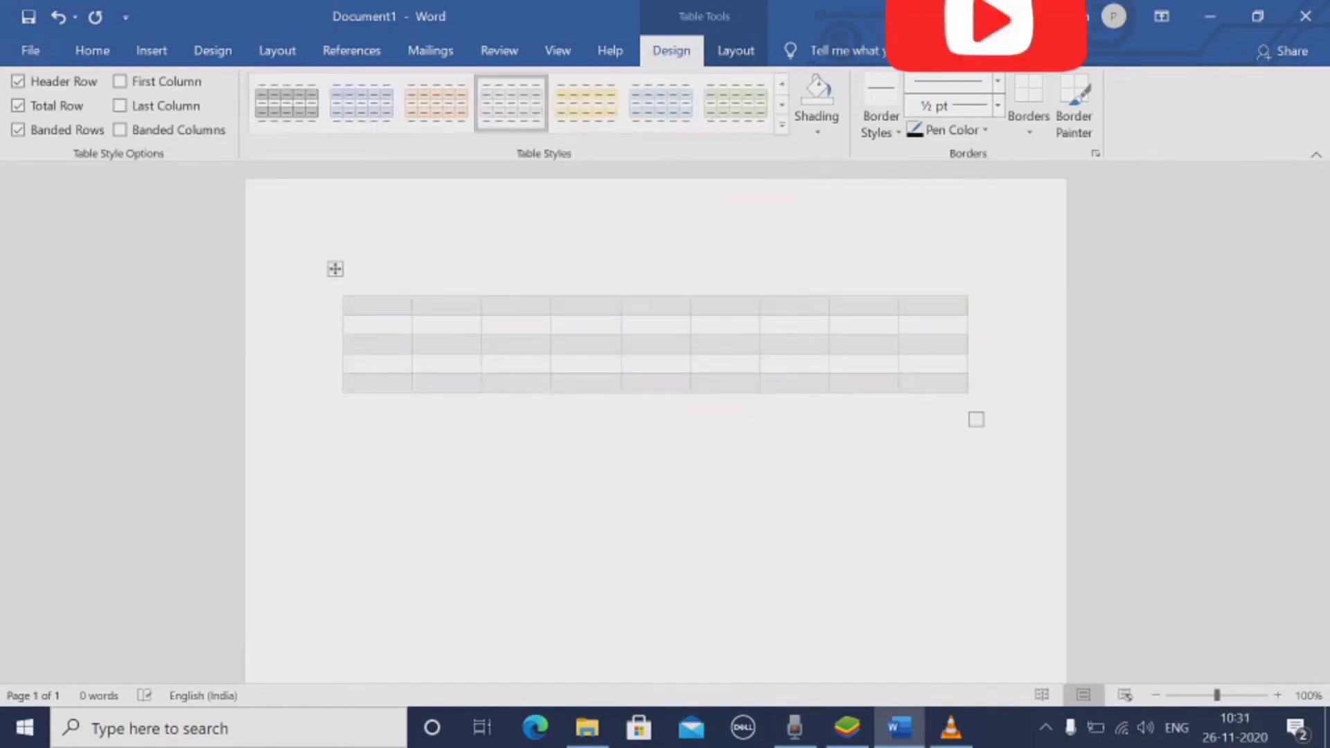
Apply the yellow Grid Table 1 Light - Accent 4 style to the table and turn off the Total Row option
click(781, 125)
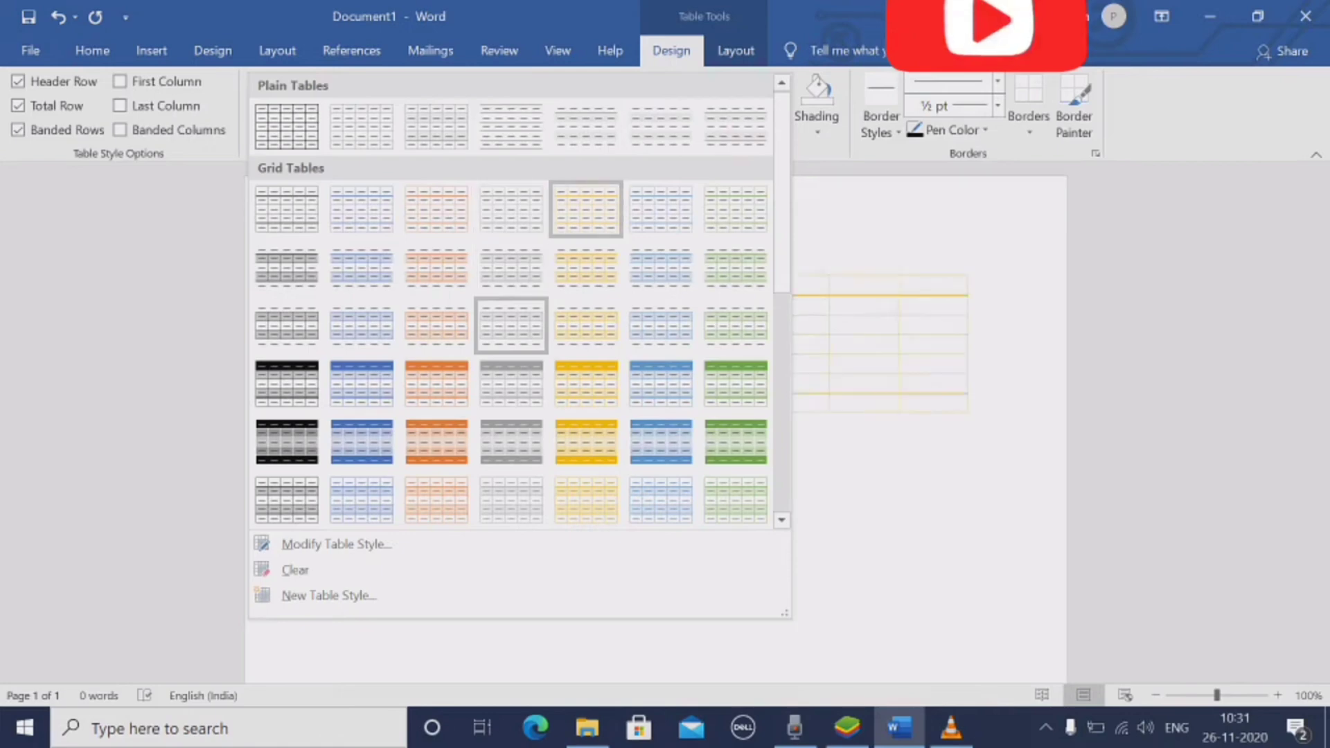
click(586, 208)
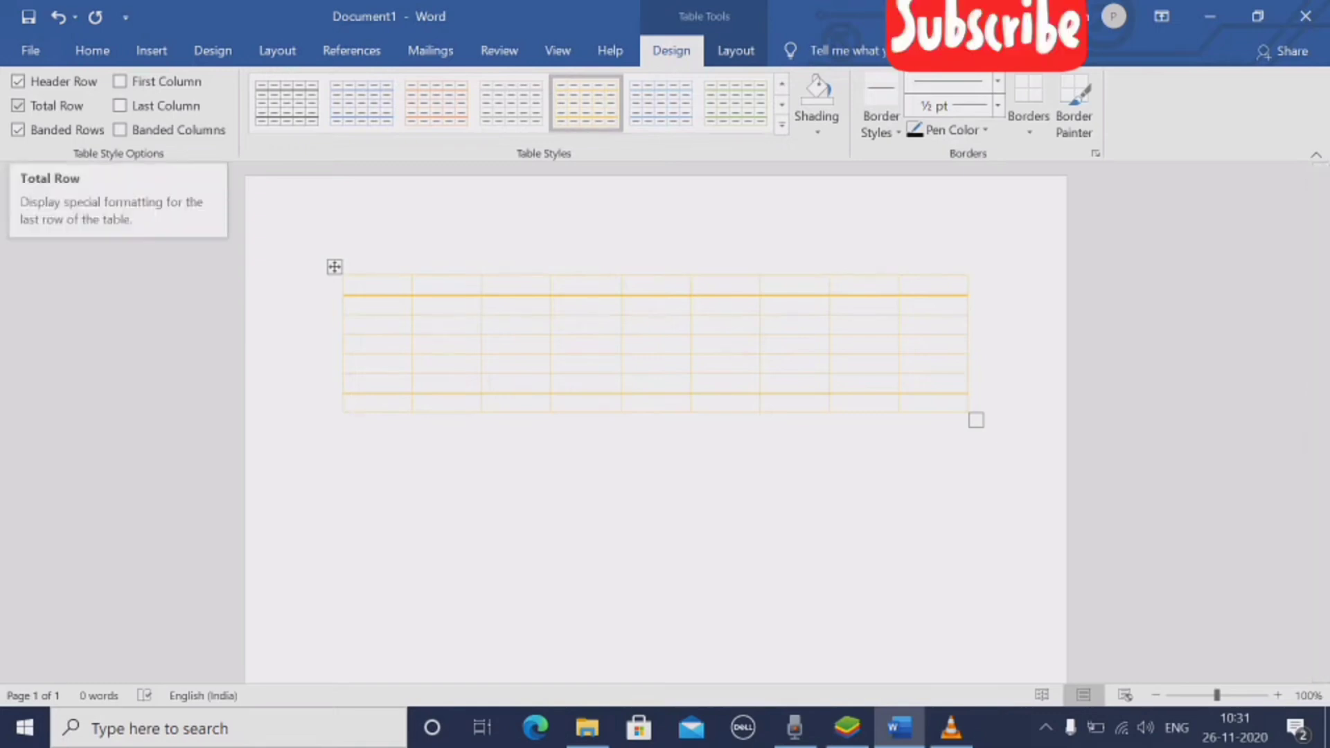
click(18, 105)
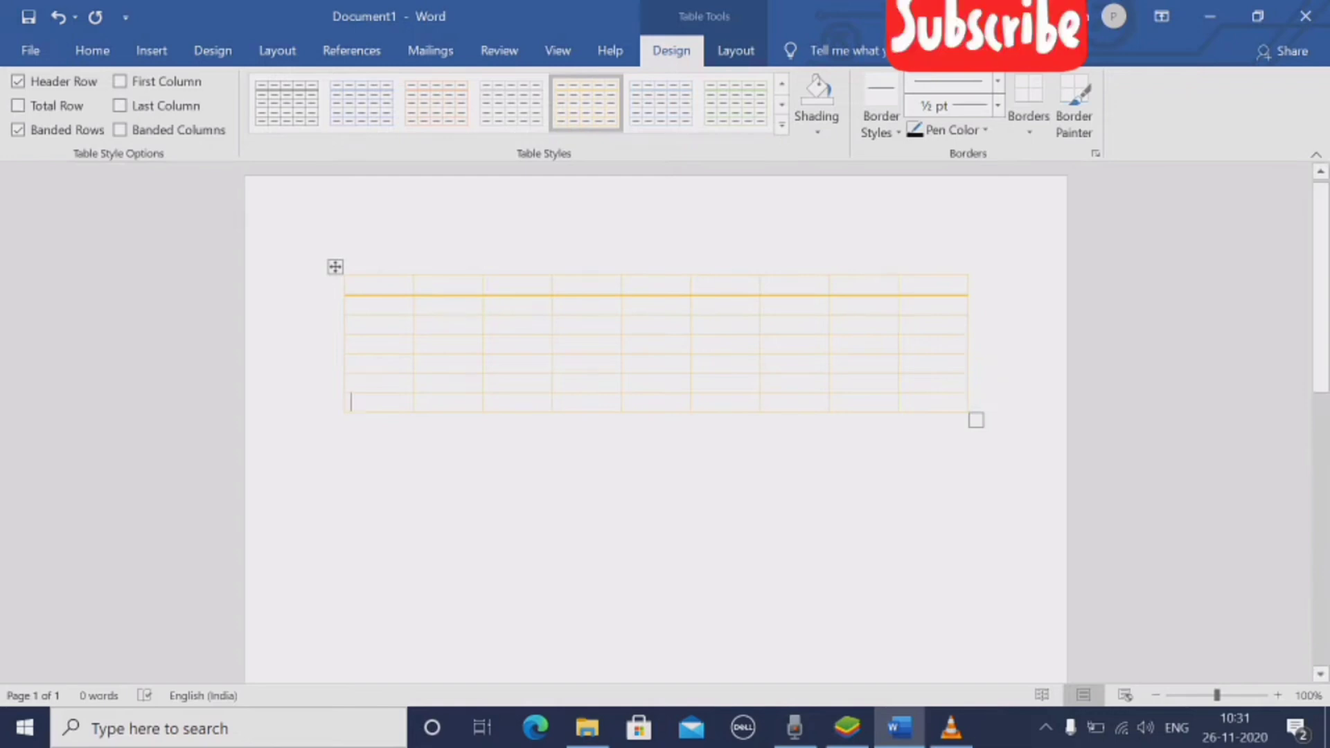
Enlarge the whole table to about twice its height, and turn on the Total Row and Last Column style options
drag(976, 420, 984, 554)
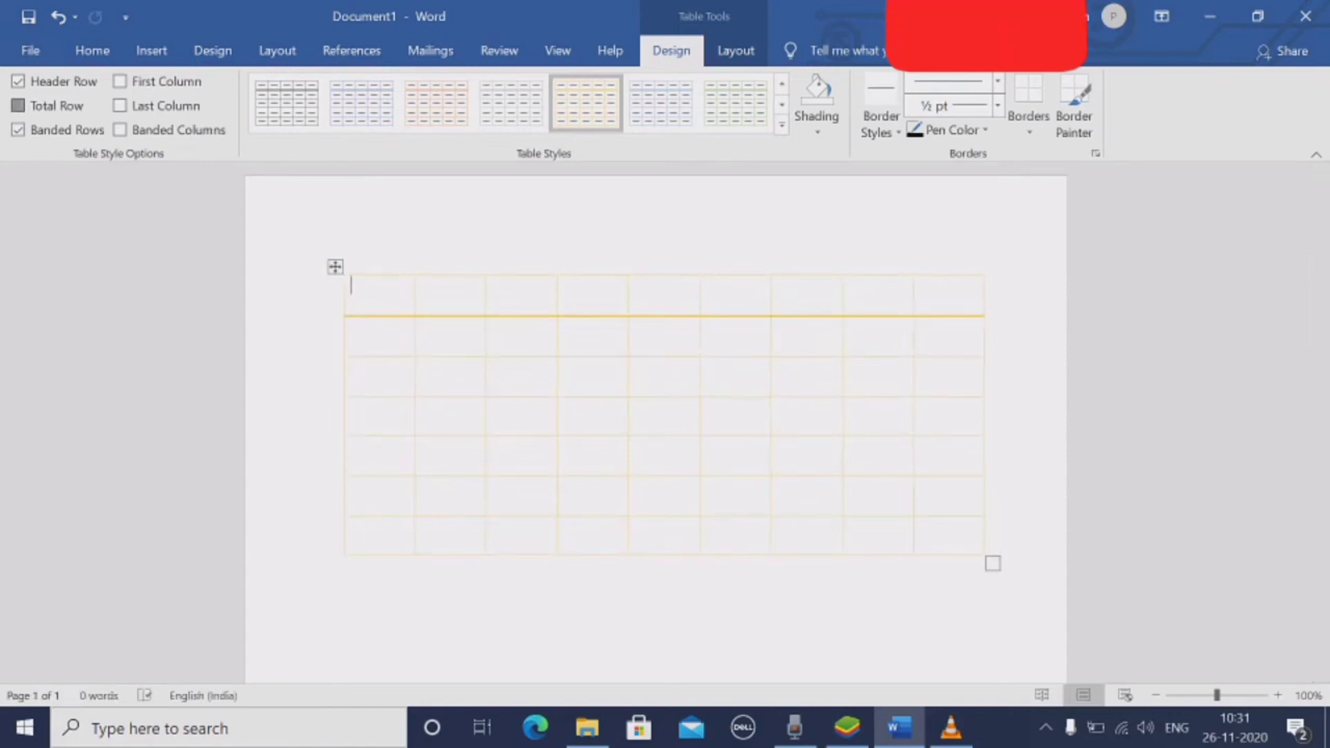
click(18, 106)
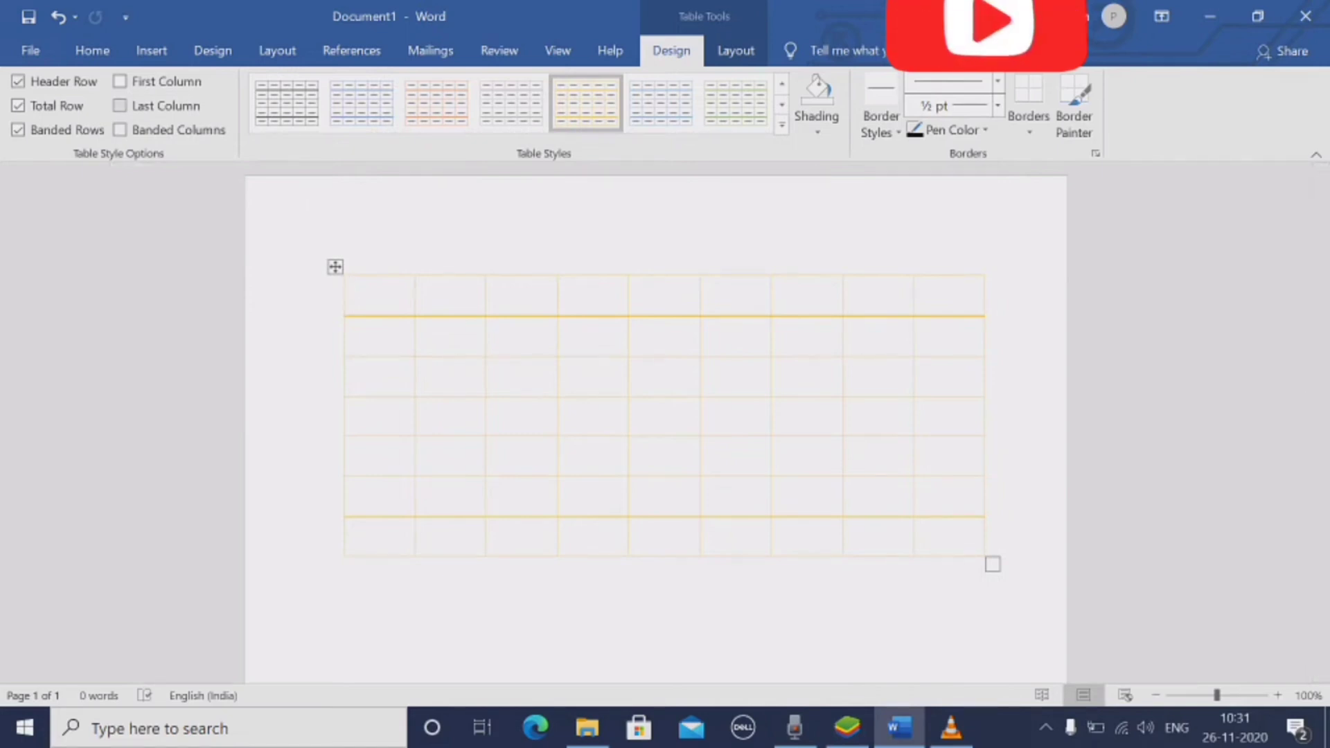
click(120, 106)
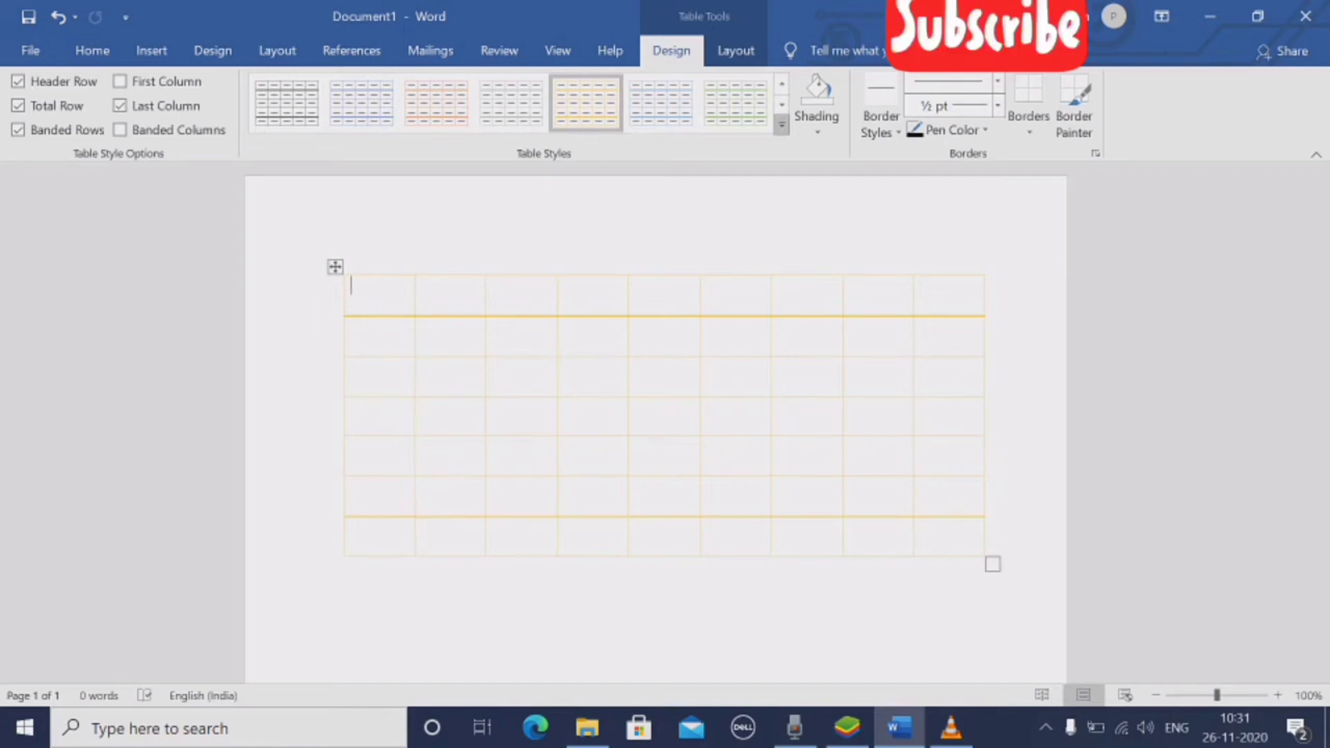
Apply the green Grid Table 3 - Accent 6 style to the enlarged table, and turn off the Last Column and Total Row options
click(782, 124)
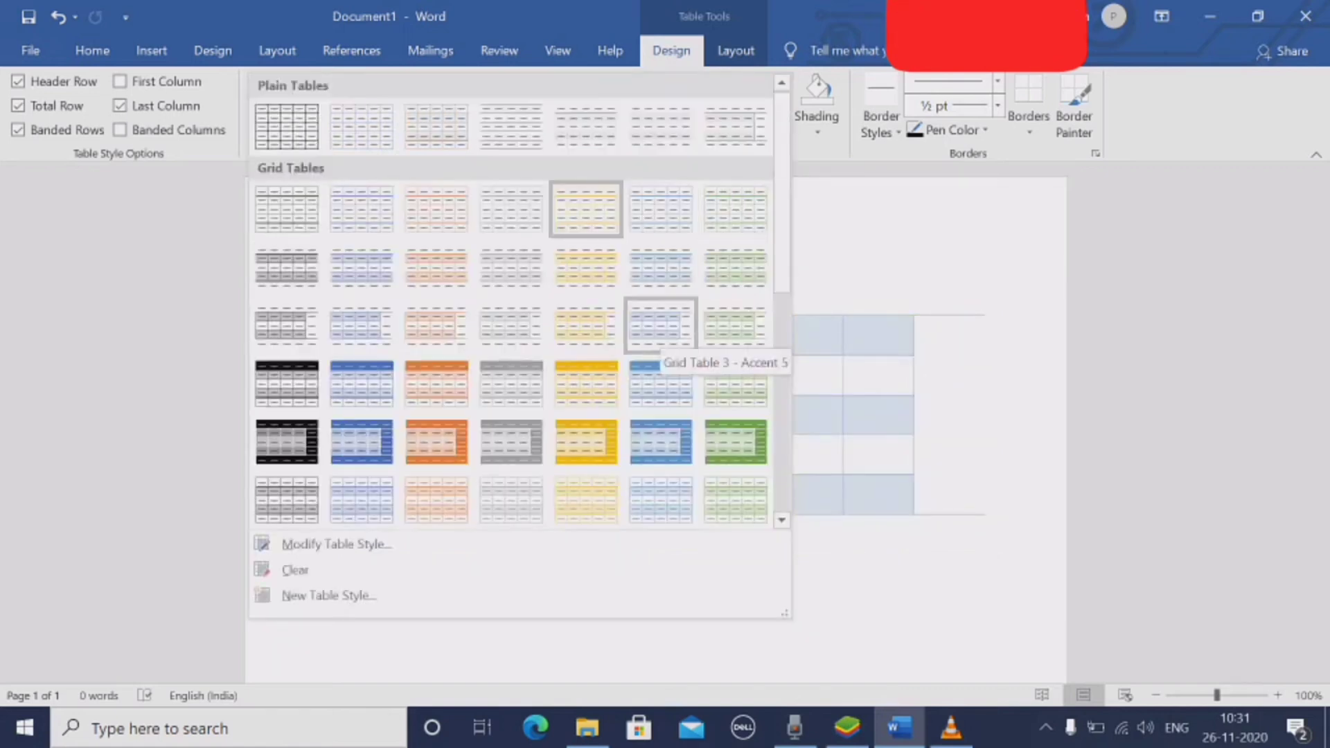
click(735, 324)
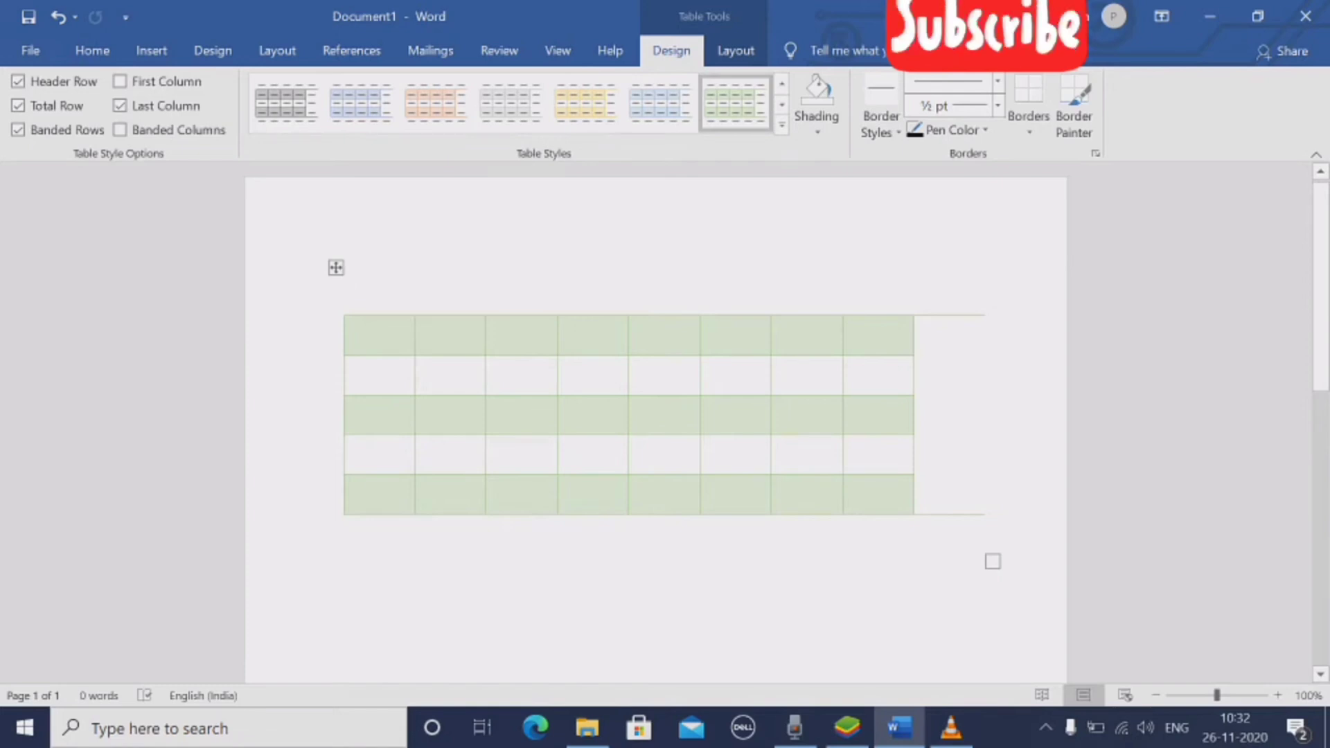
click(120, 105)
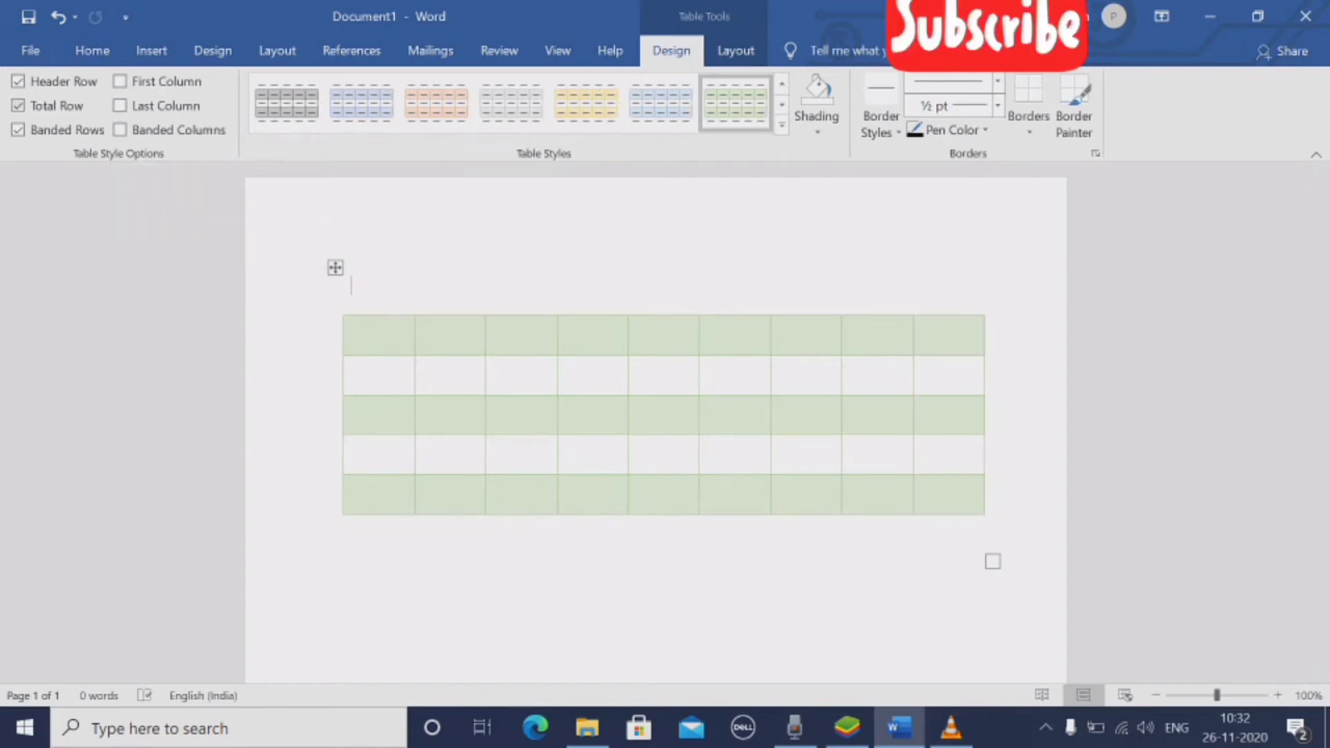
click(17, 105)
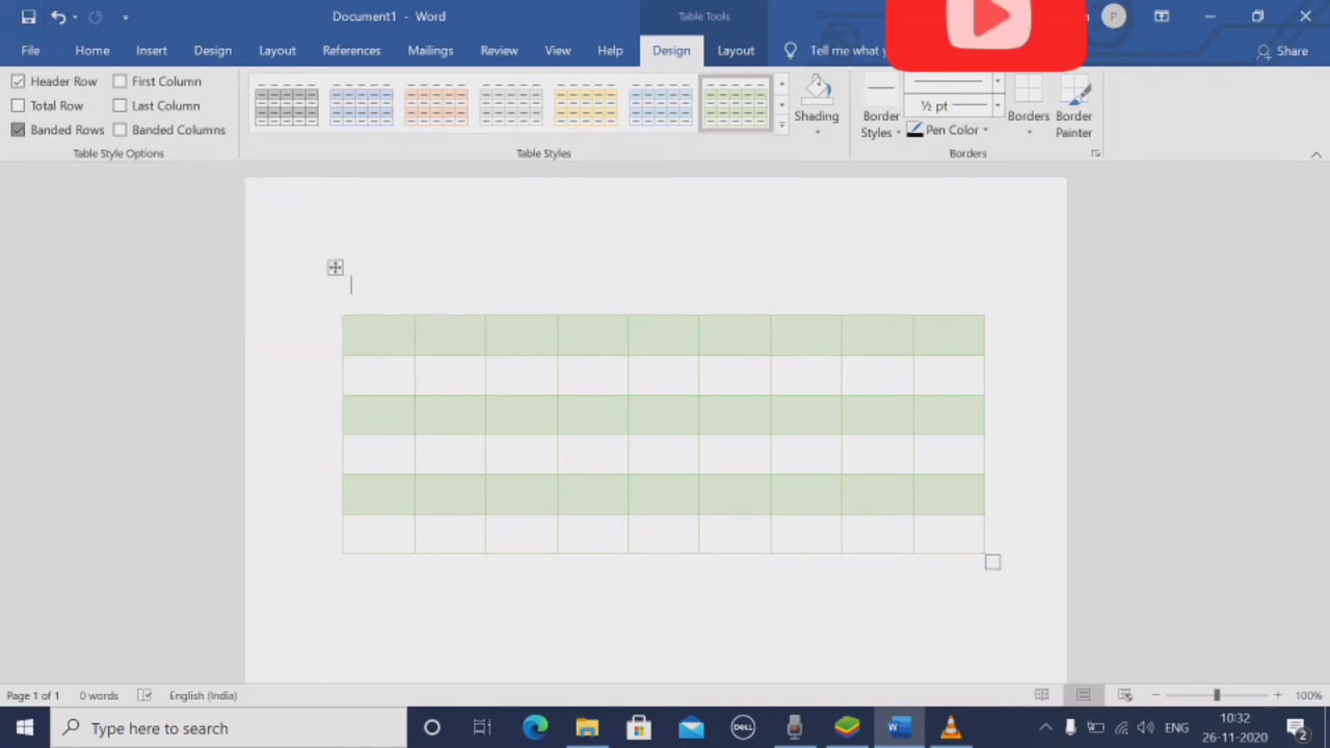
Turn the table's Banded Rows option off, on and off again, leaving the row banding disabled
click(18, 129)
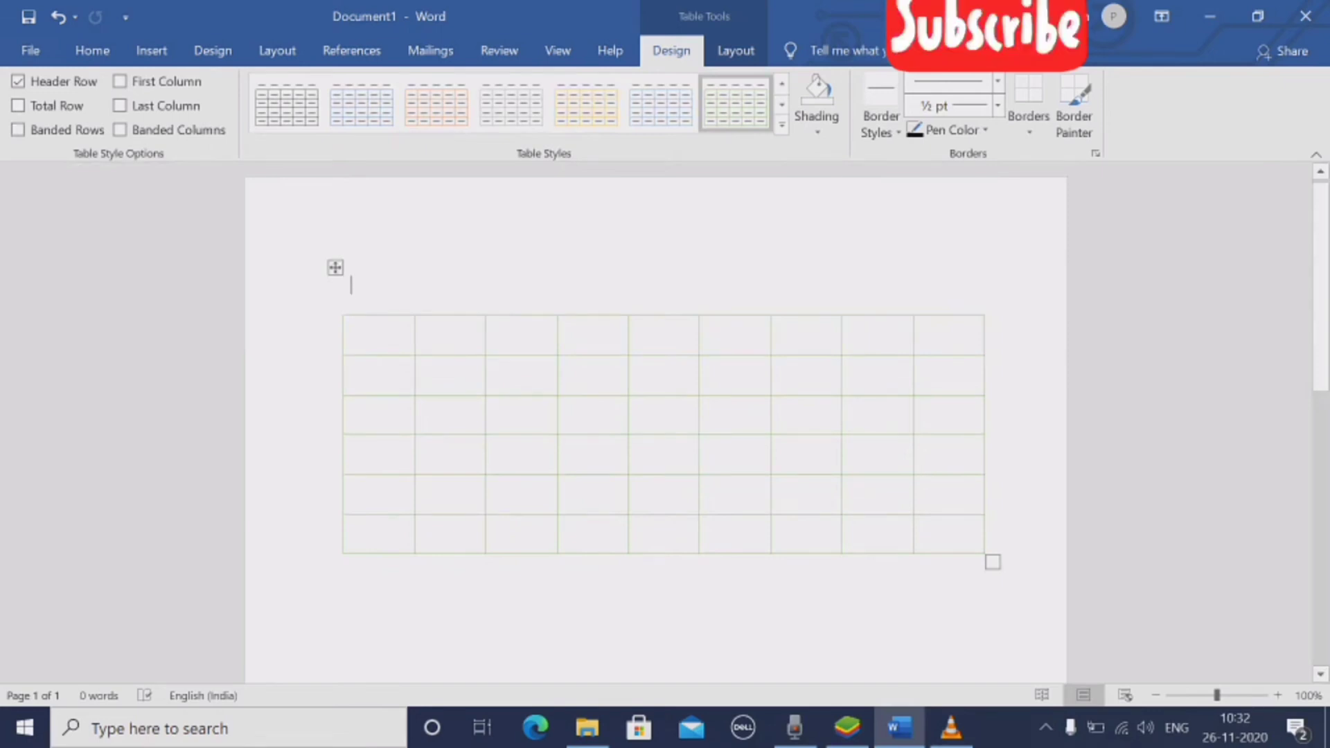
click(18, 129)
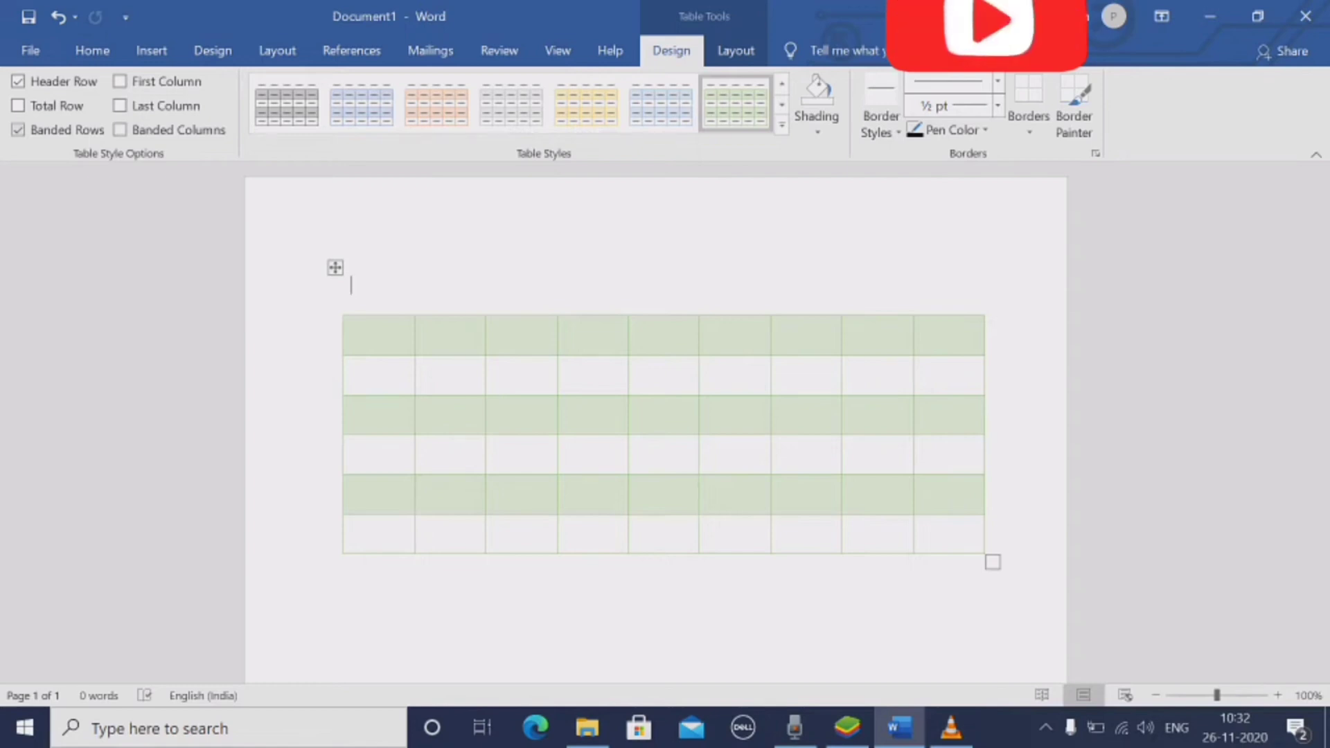
click(18, 130)
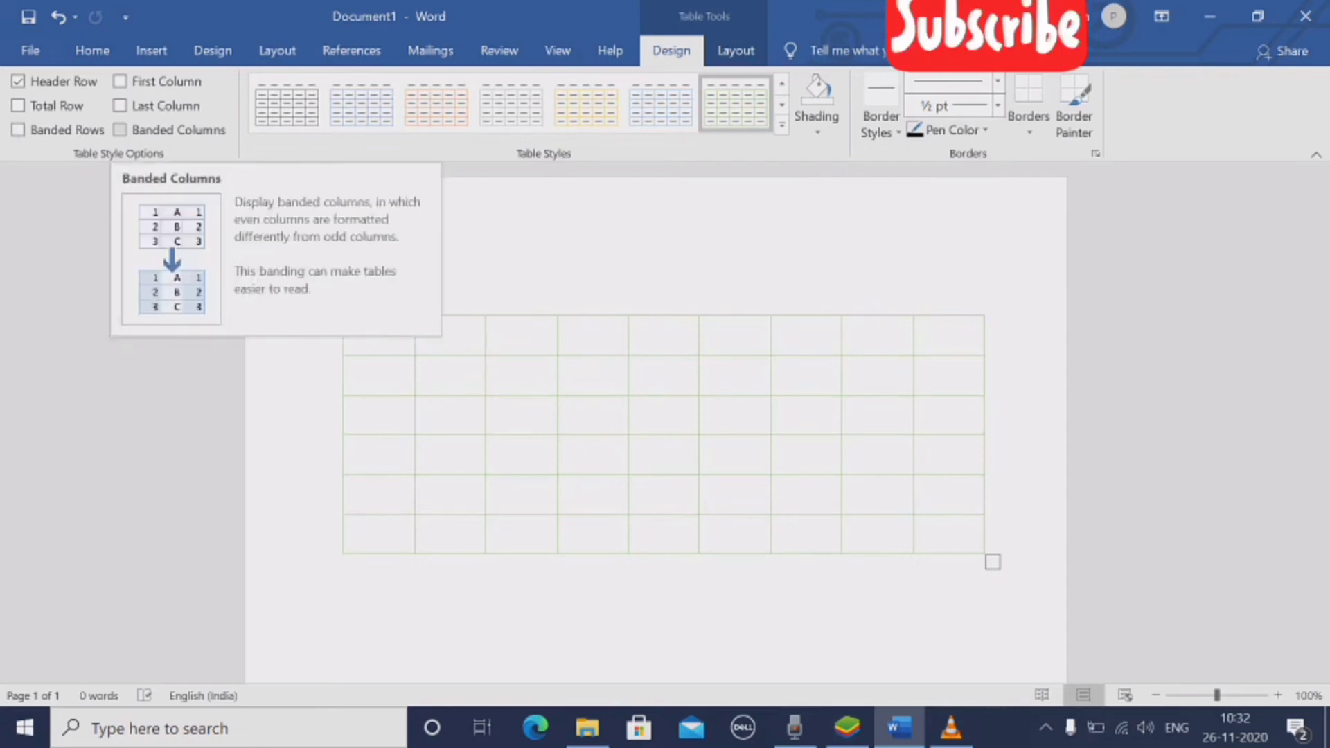
Turn on the Banded Columns and Banded Rows style options for the table
click(120, 130)
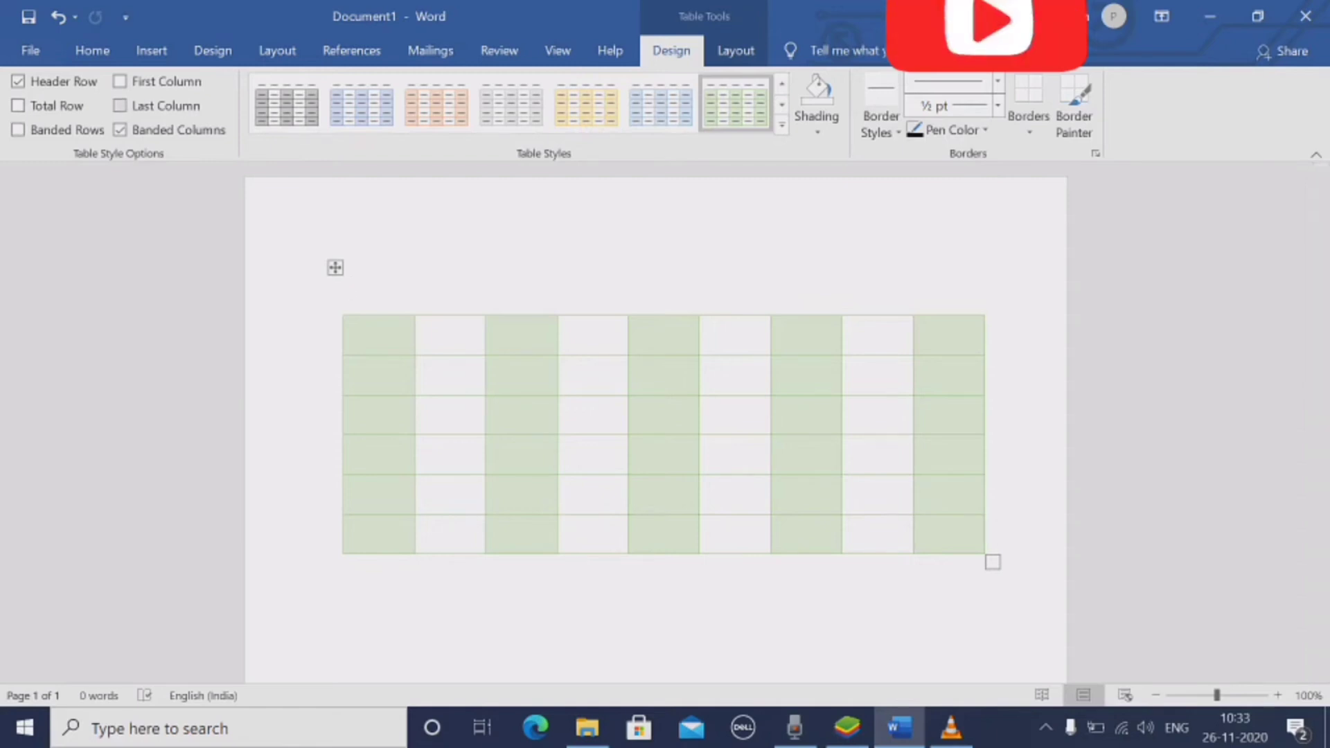
click(18, 130)
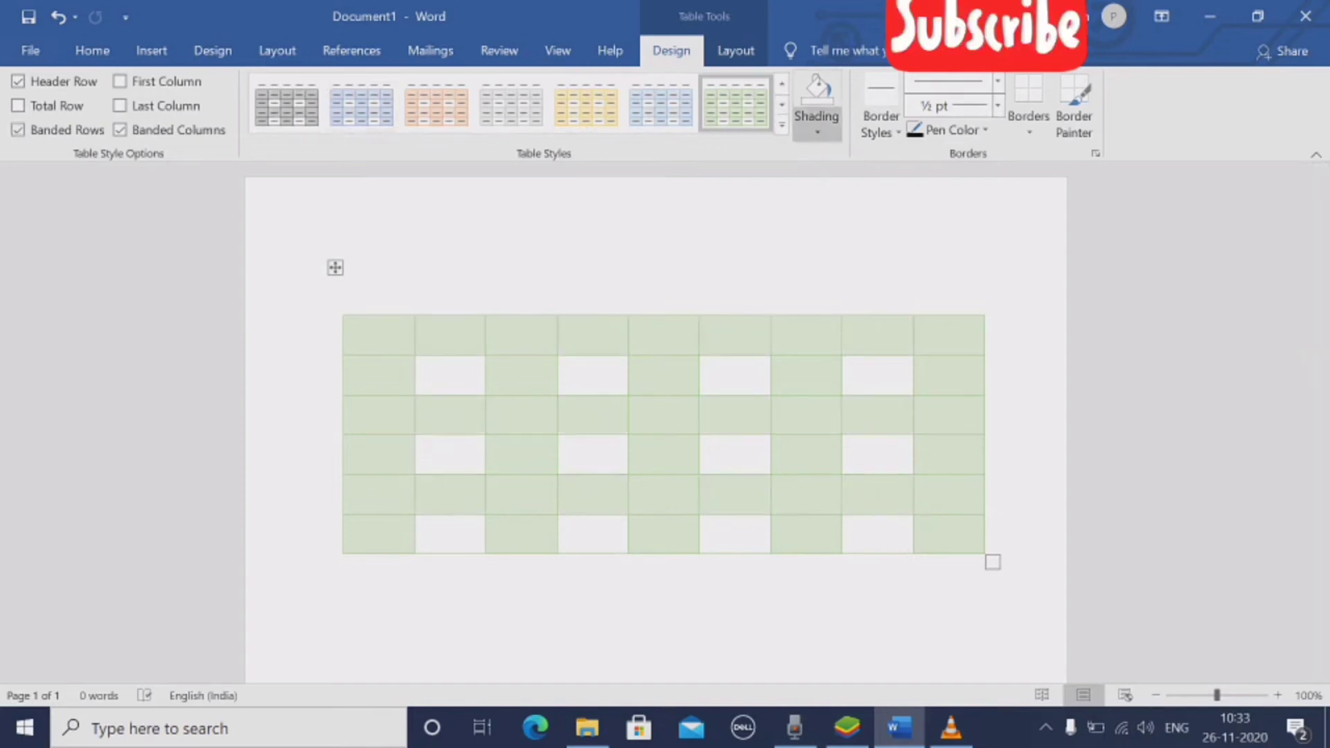
click(817, 128)
click(817, 128)
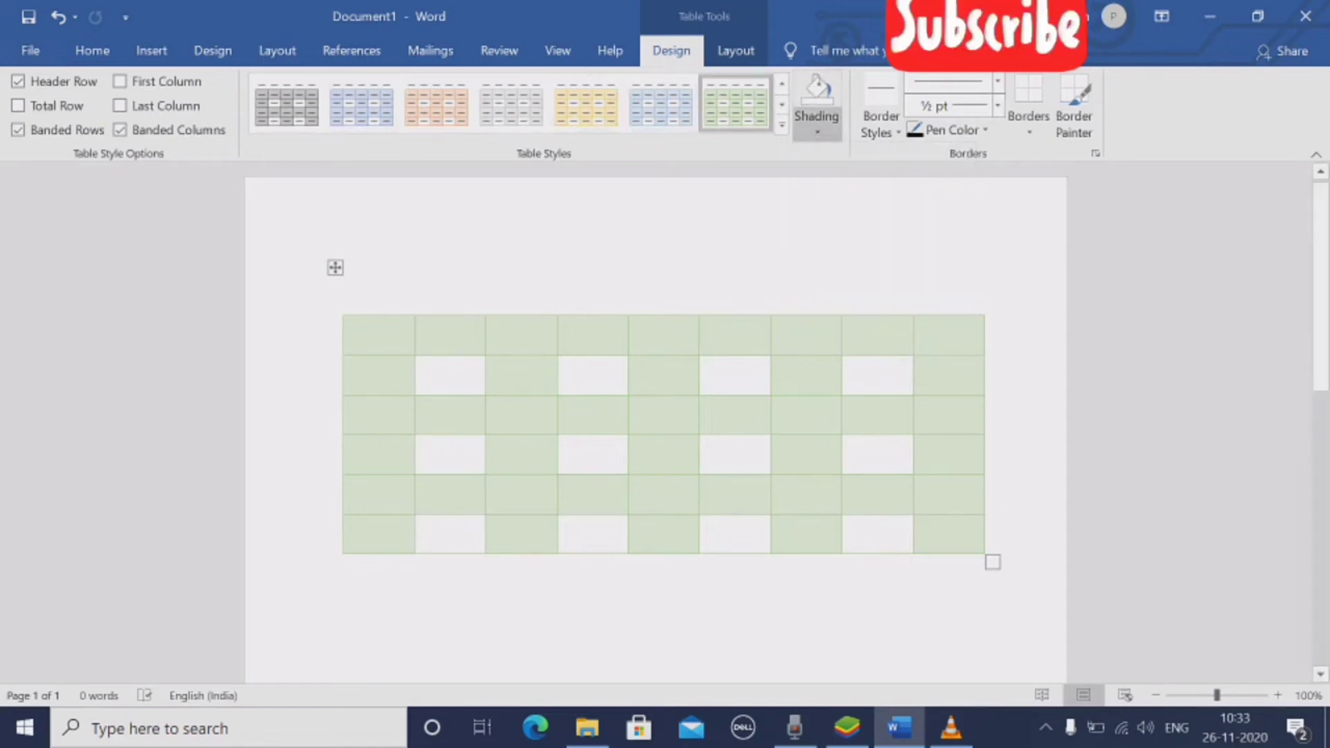
click(817, 128)
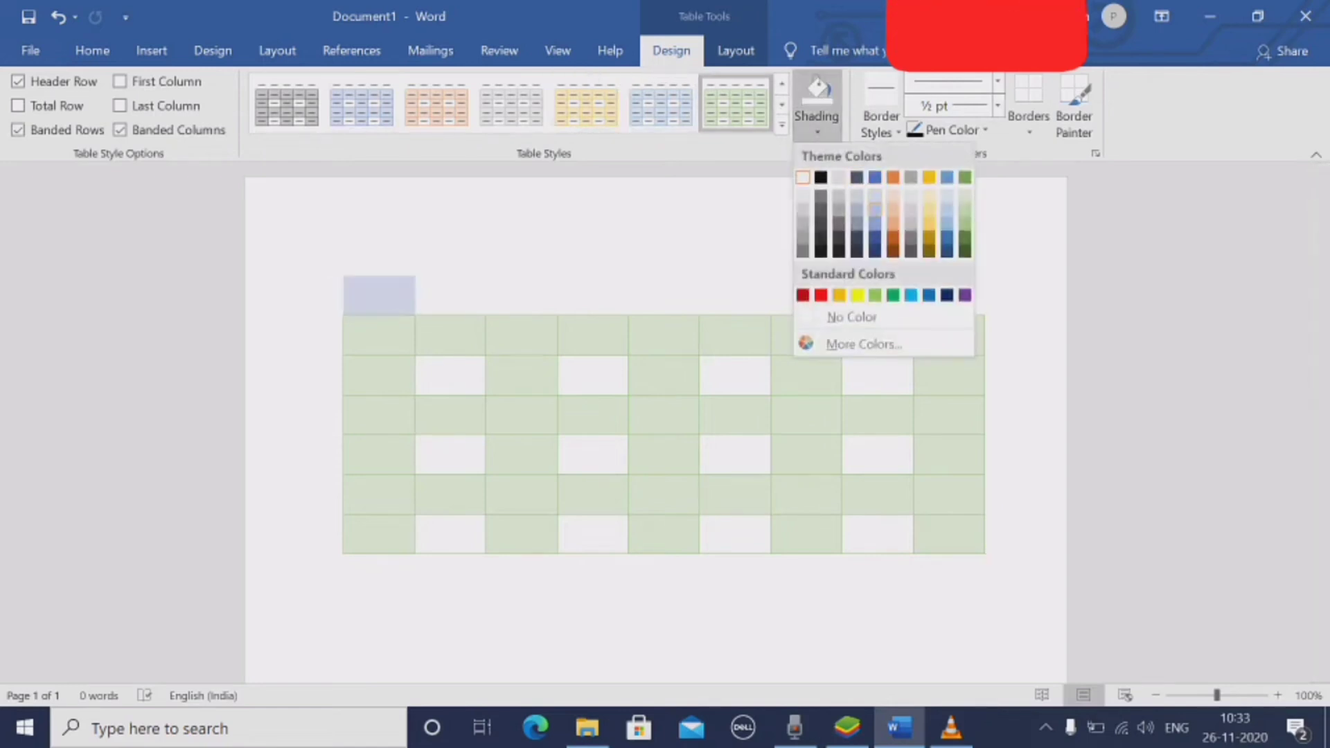
click(727, 253)
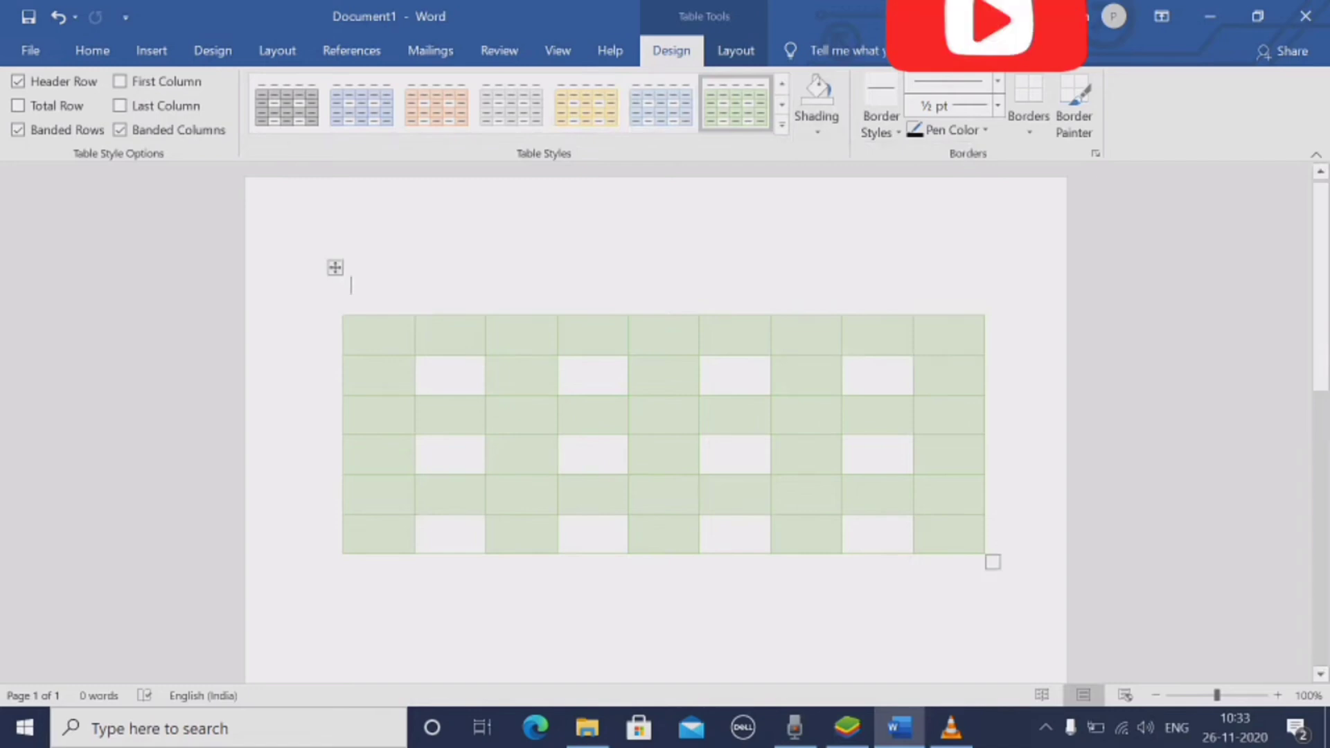
Shade the whole table with the standard dark blue colour
click(336, 267)
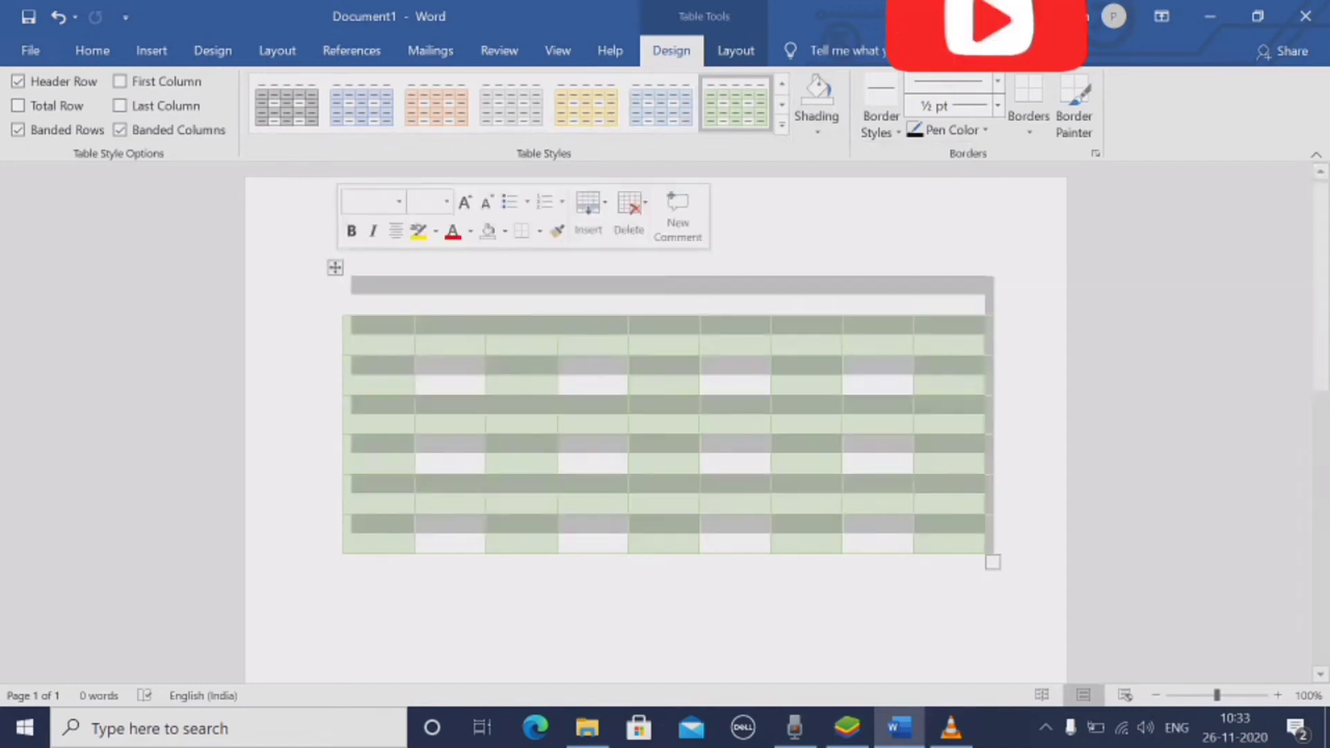
click(817, 128)
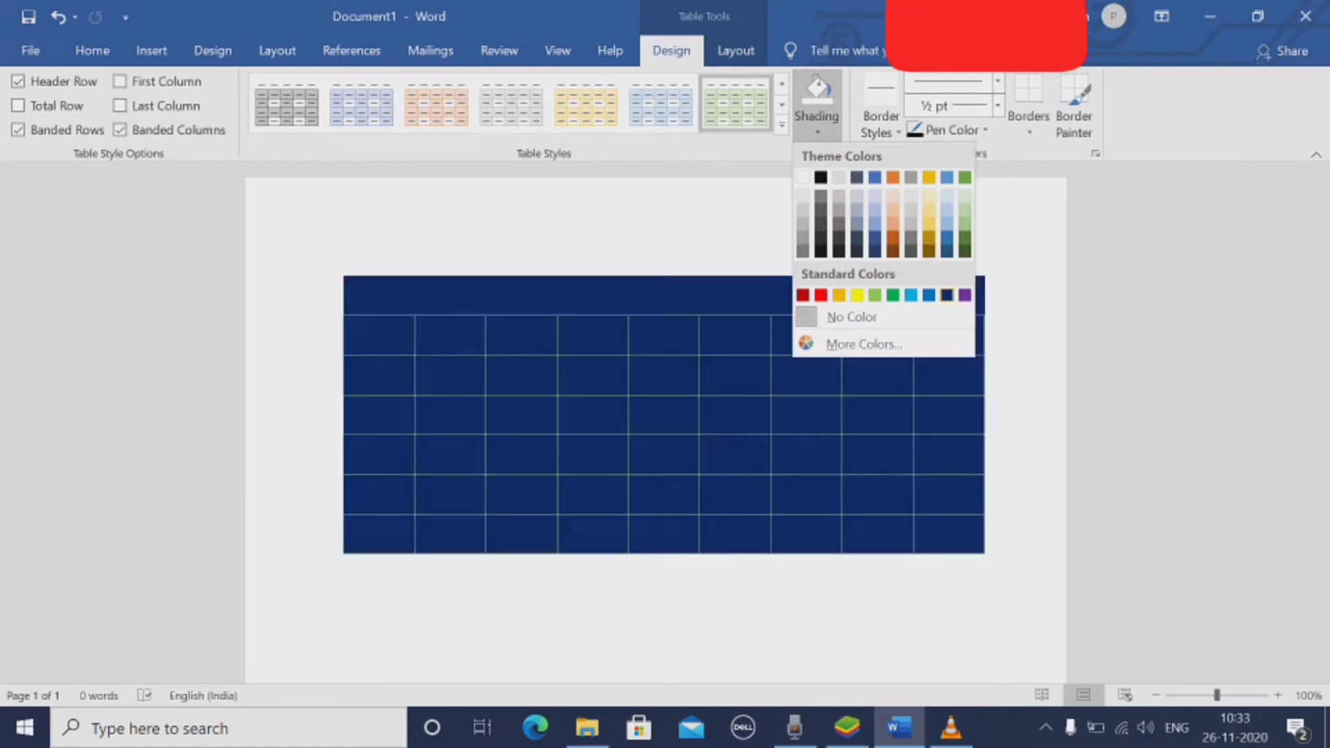
click(946, 295)
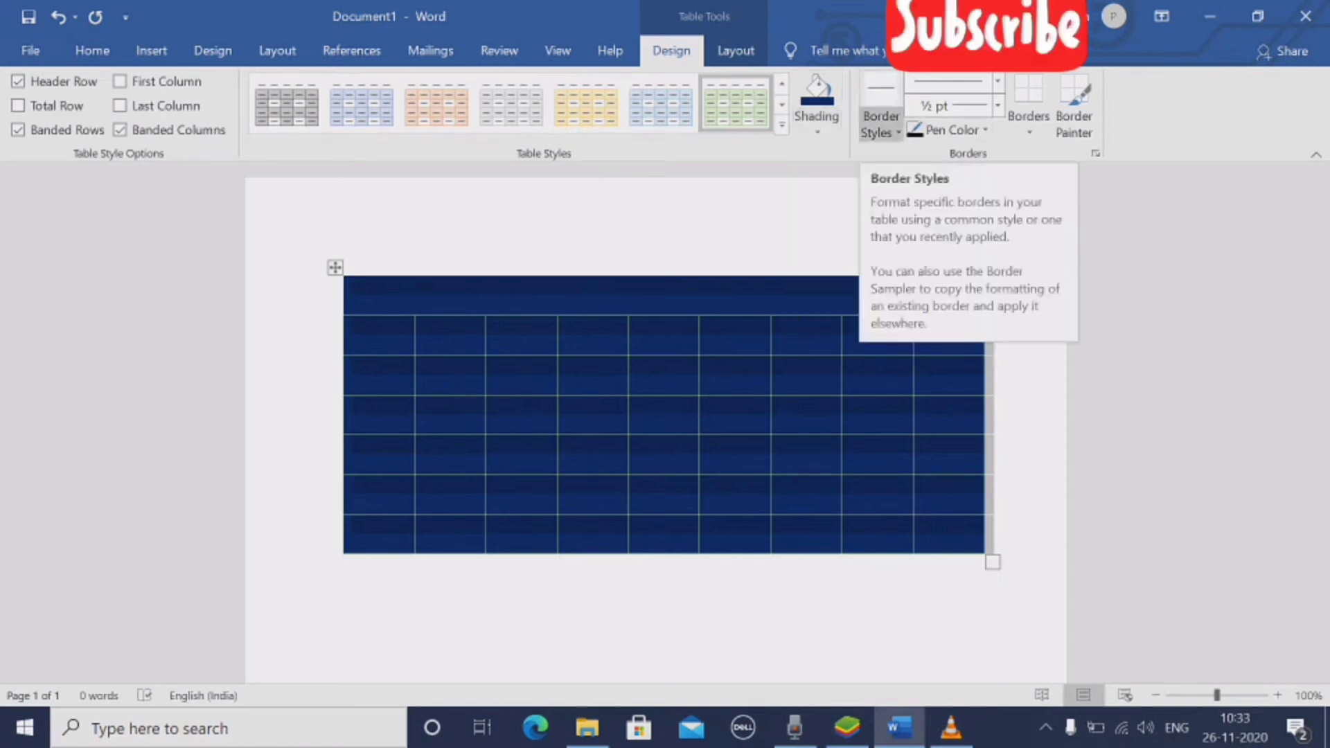
Pick the 1 ½ pt black theme border style, and replace it with the grey ½ pt one
click(880, 124)
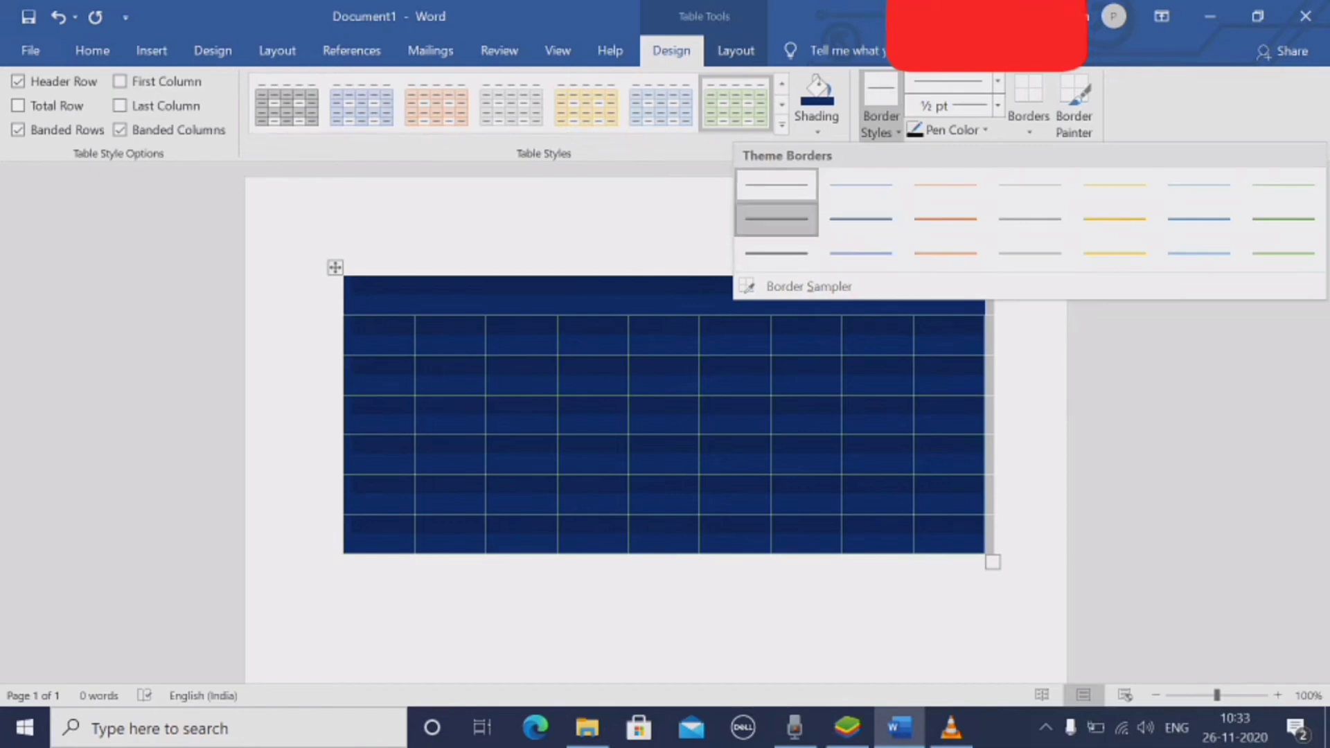
click(776, 219)
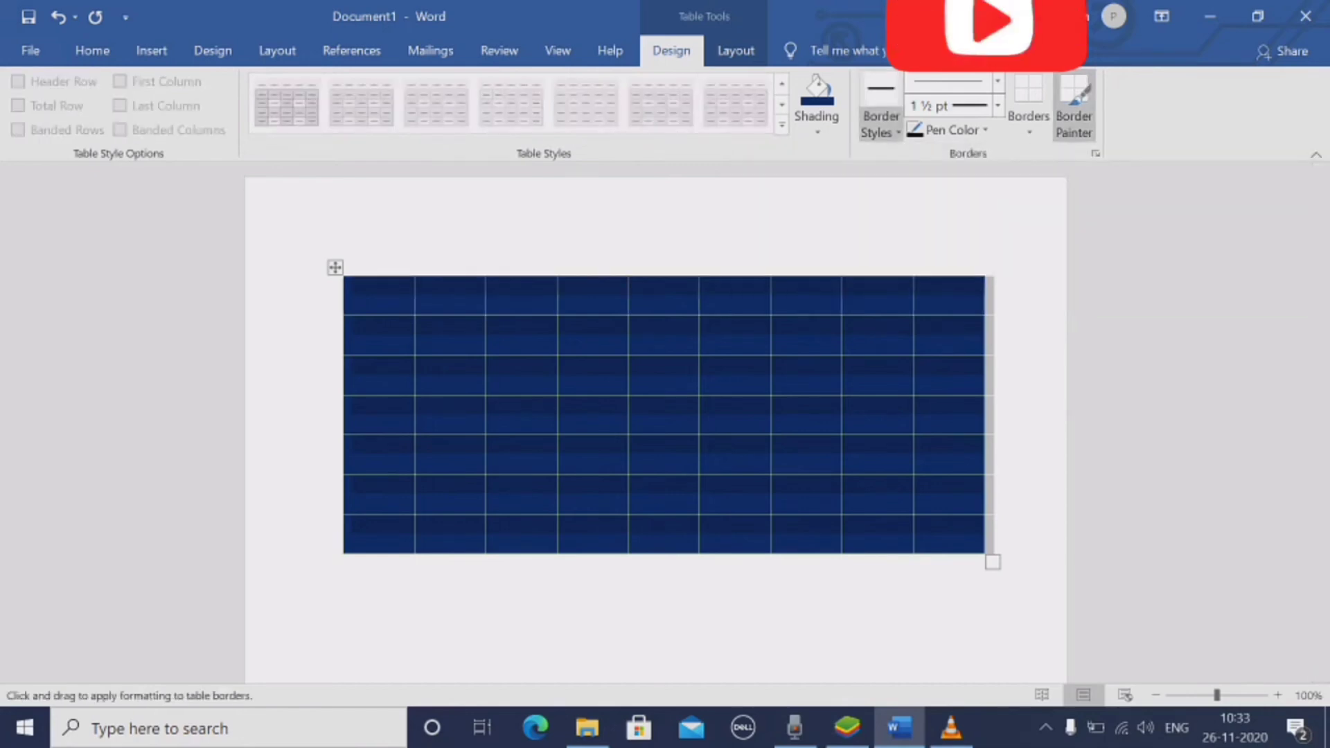
click(880, 122)
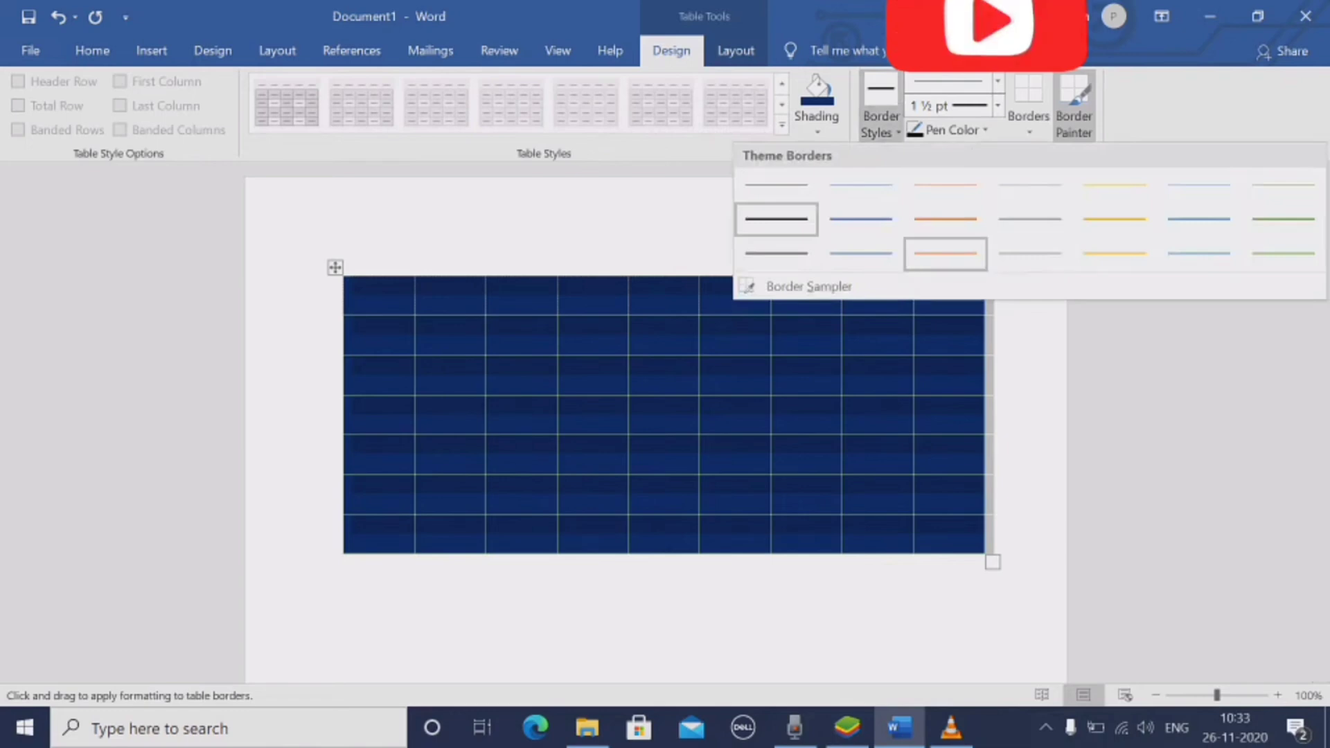
click(1029, 253)
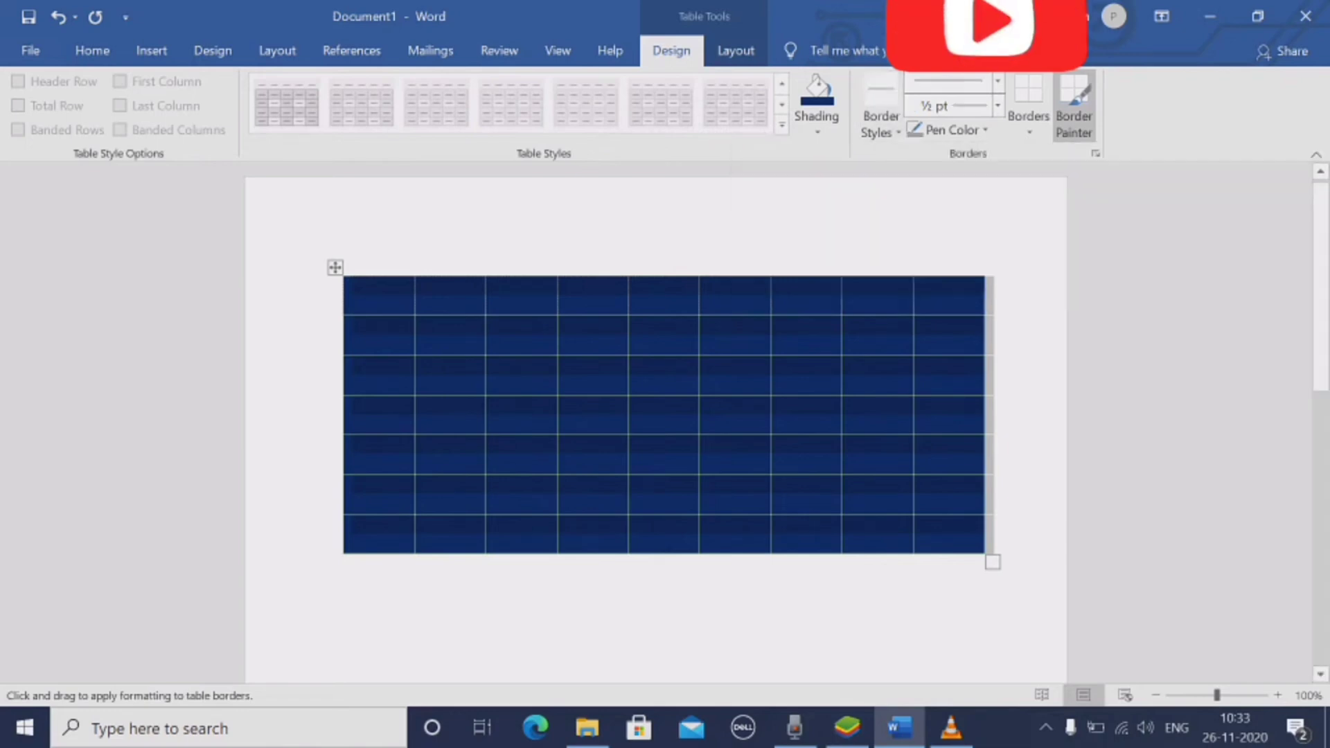
click(708, 286)
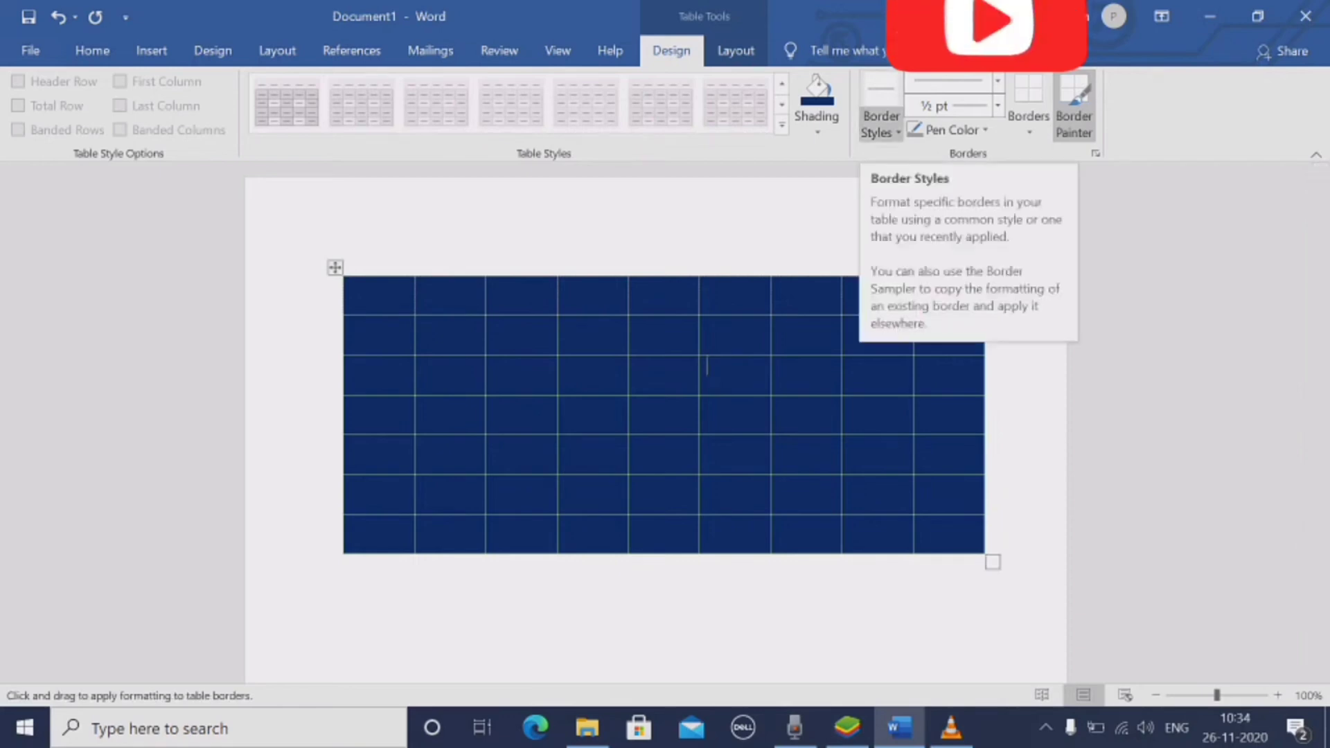
Set the border pen to the thin-thick-thin line style, 4 ½ pt wide, in standard red
click(997, 81)
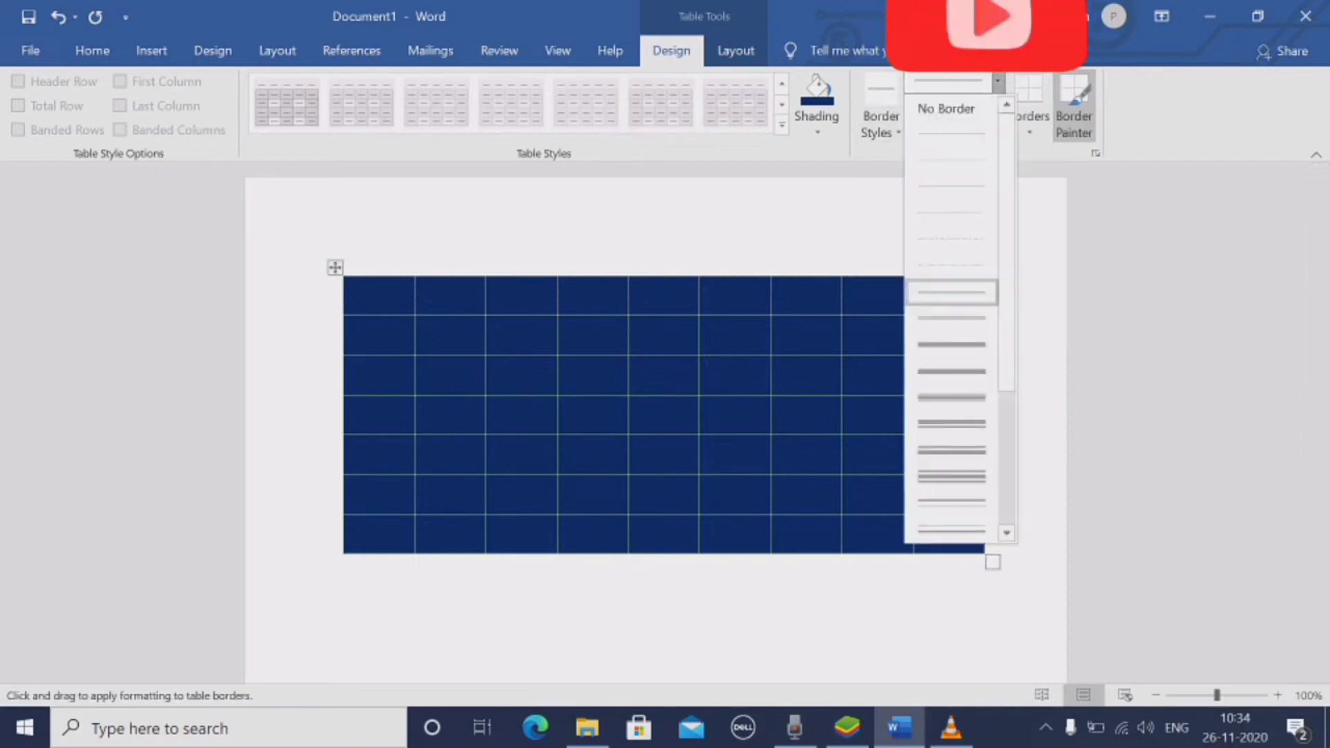
click(951, 398)
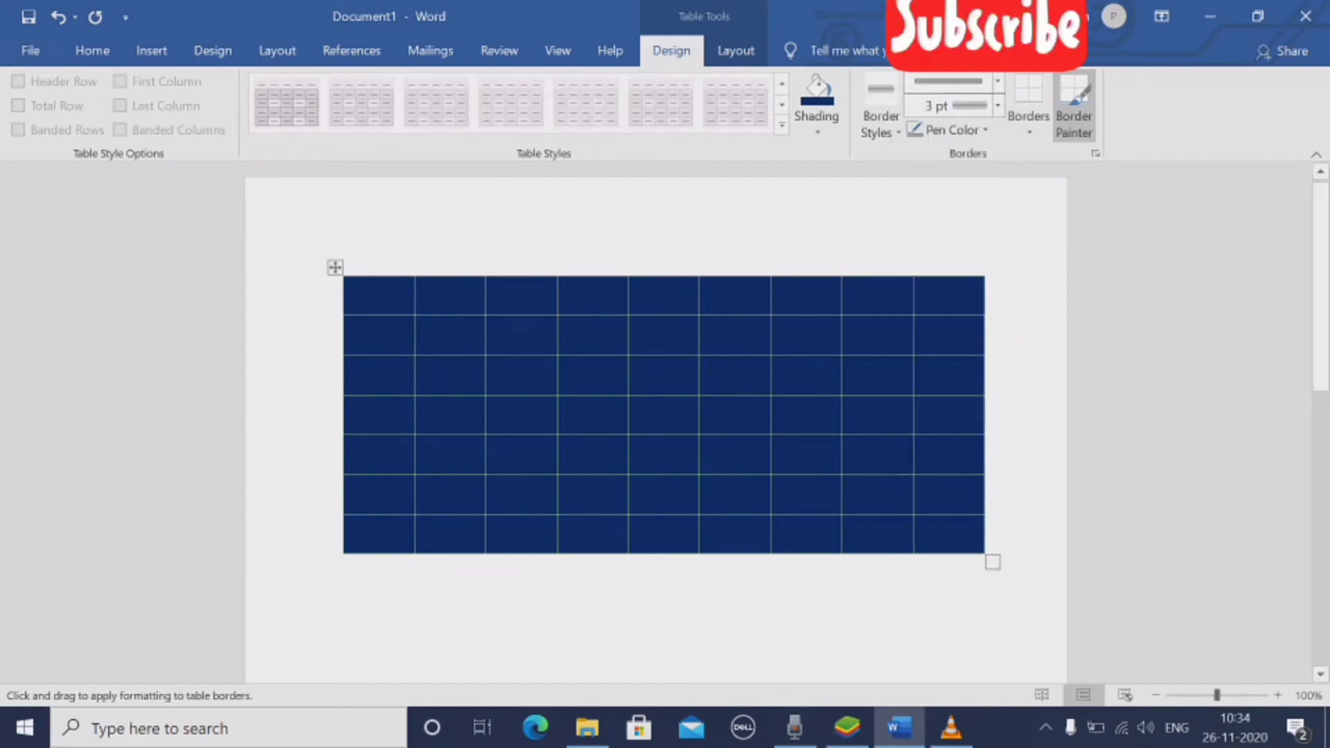
click(997, 105)
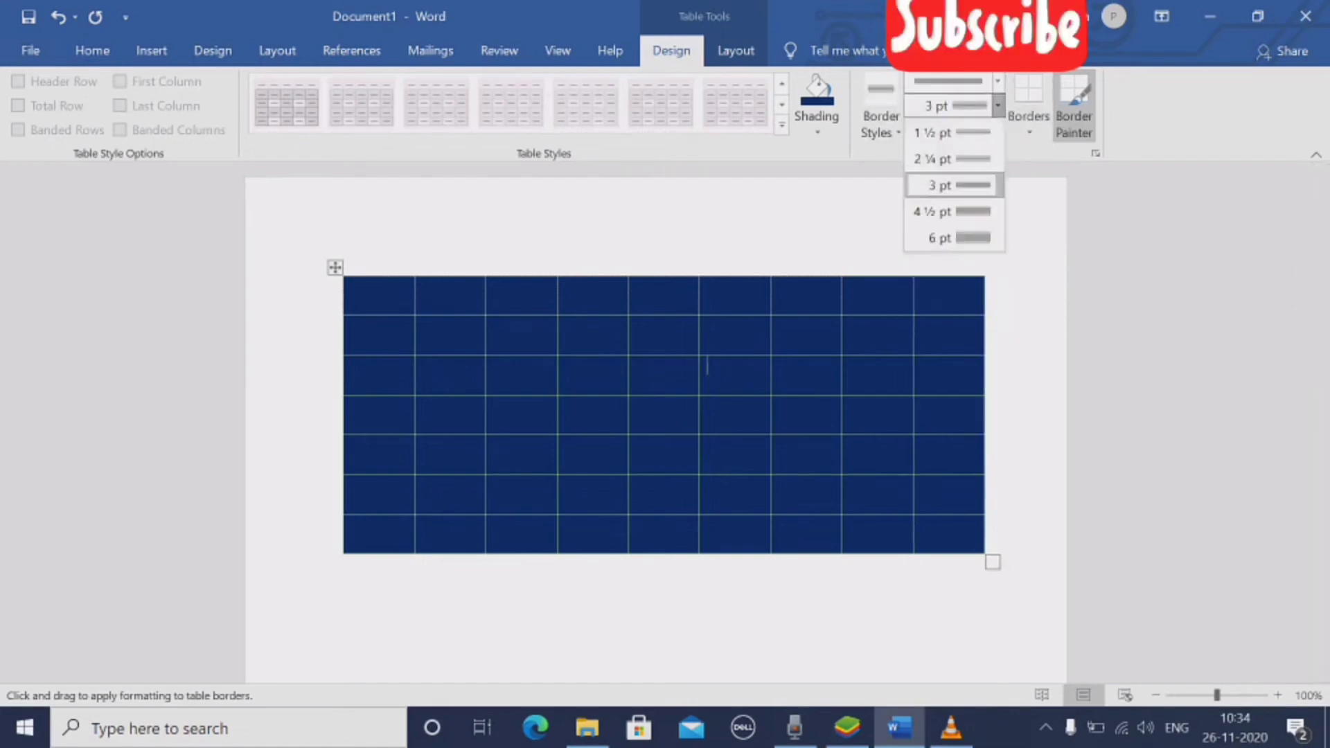
click(942, 211)
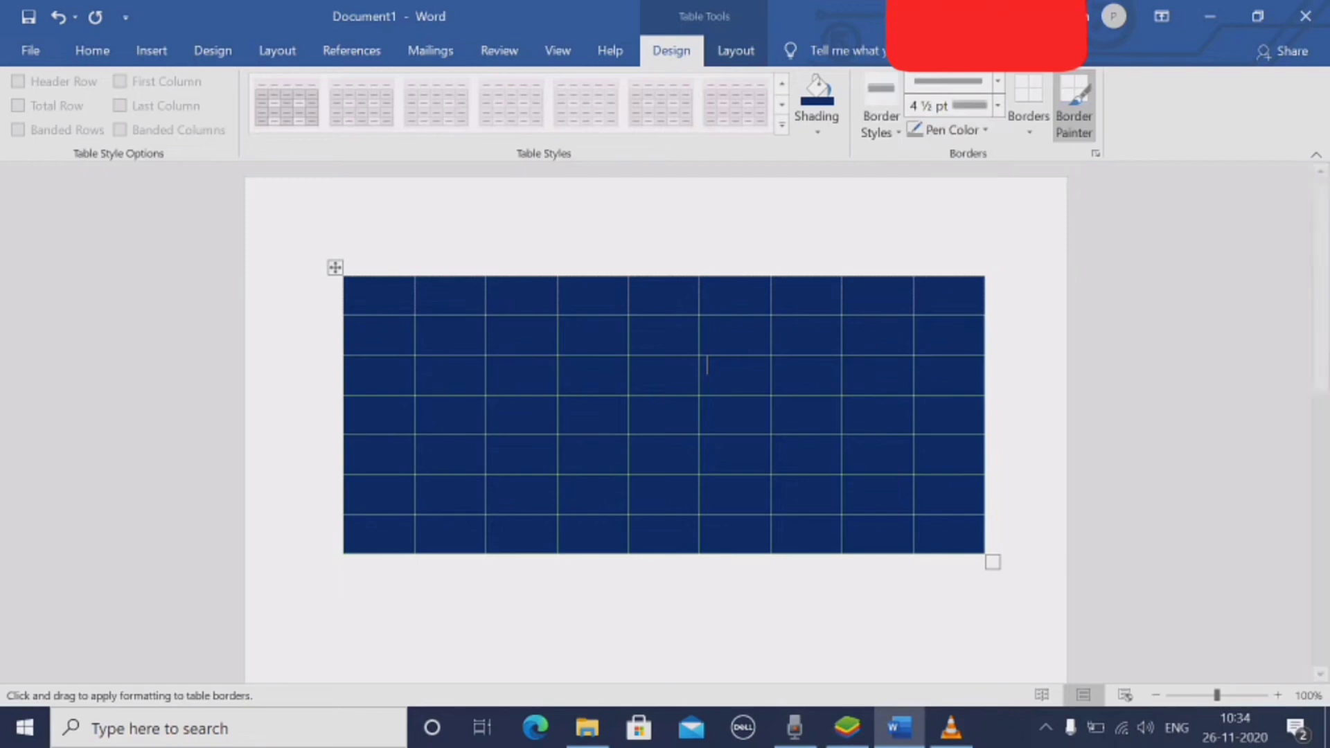
click(952, 129)
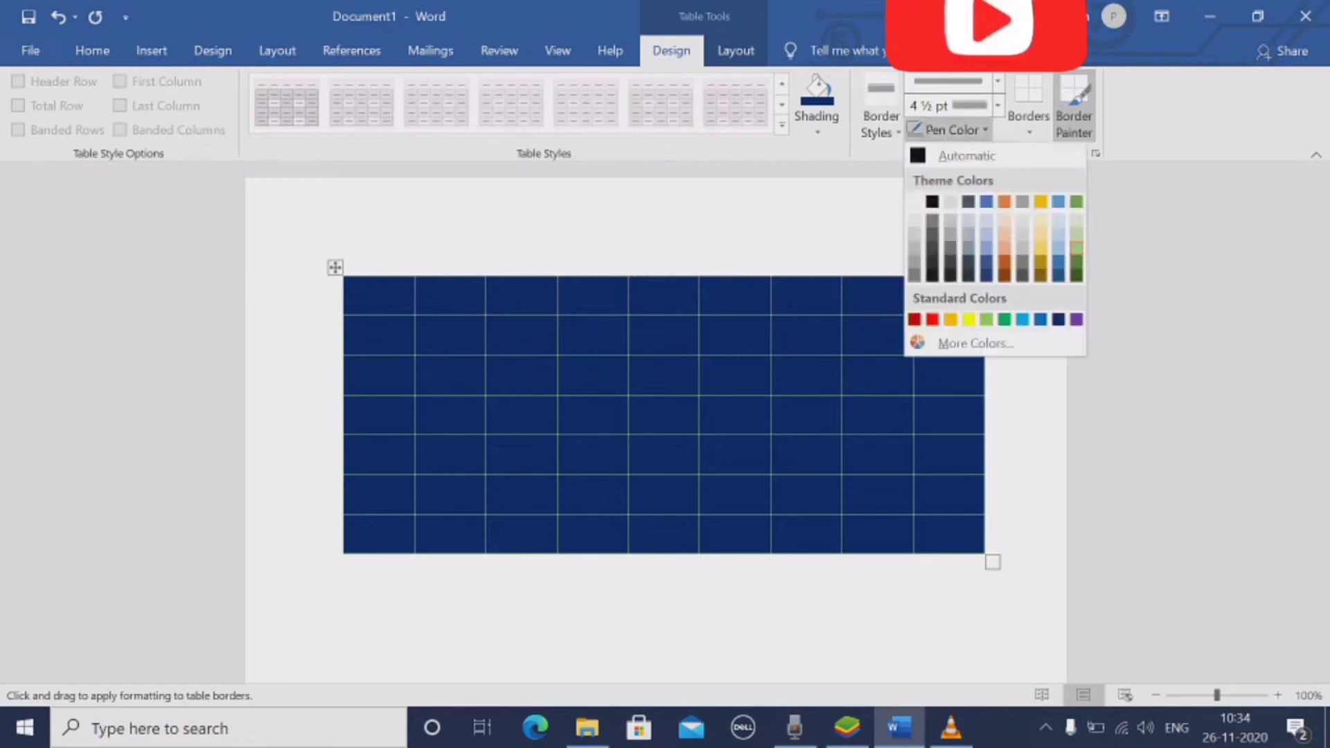
click(932, 318)
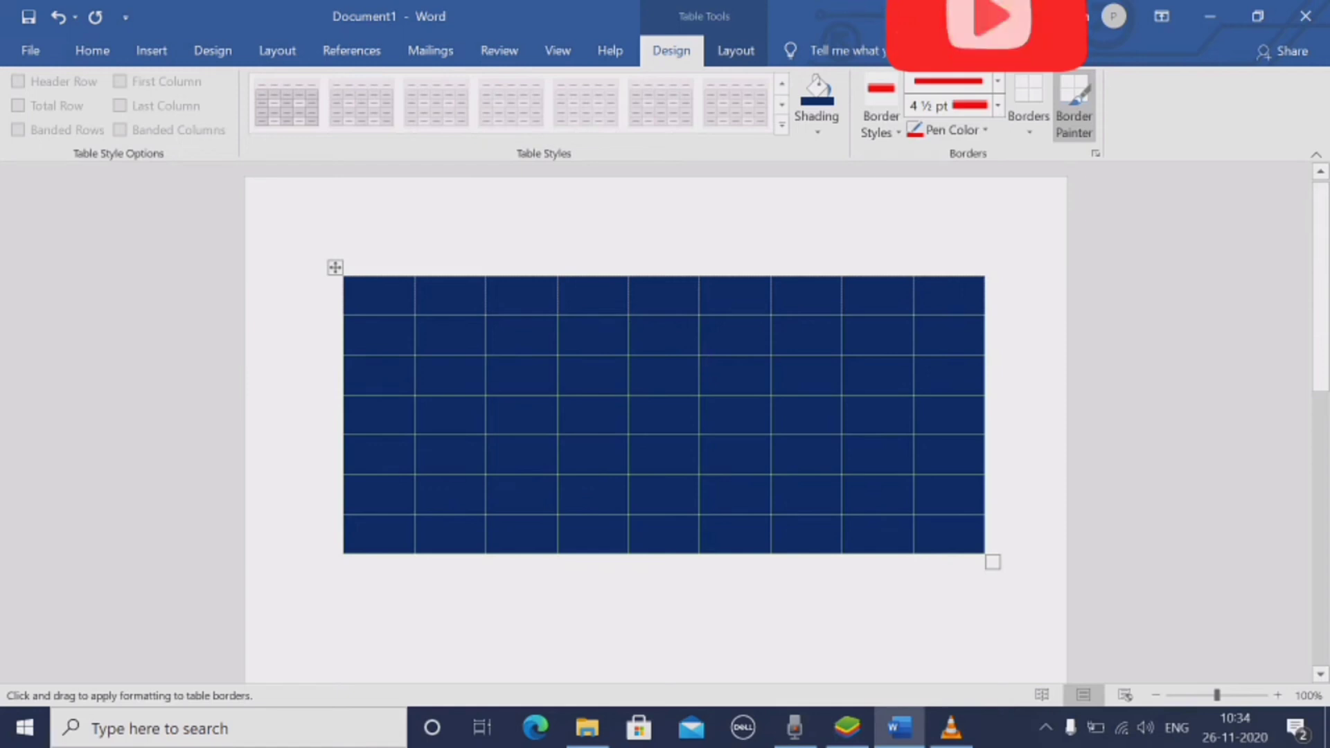
Try to paint a border in the empty area below the table, and leave the Border Painter
mouse_move(550, 588)
mouse_down()
mouse_move(668, 639)
mouse_move(827, 601)
mouse_up()
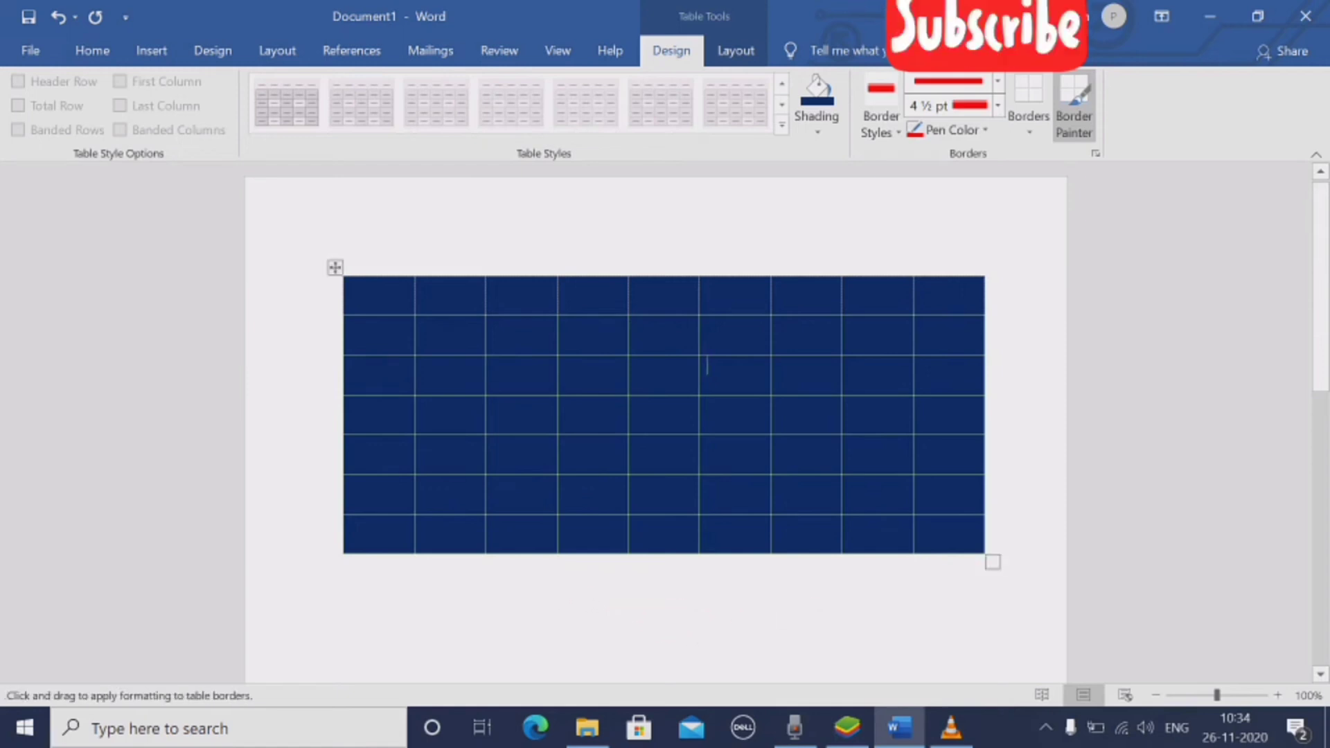
scroll(664, 416, down, 2)
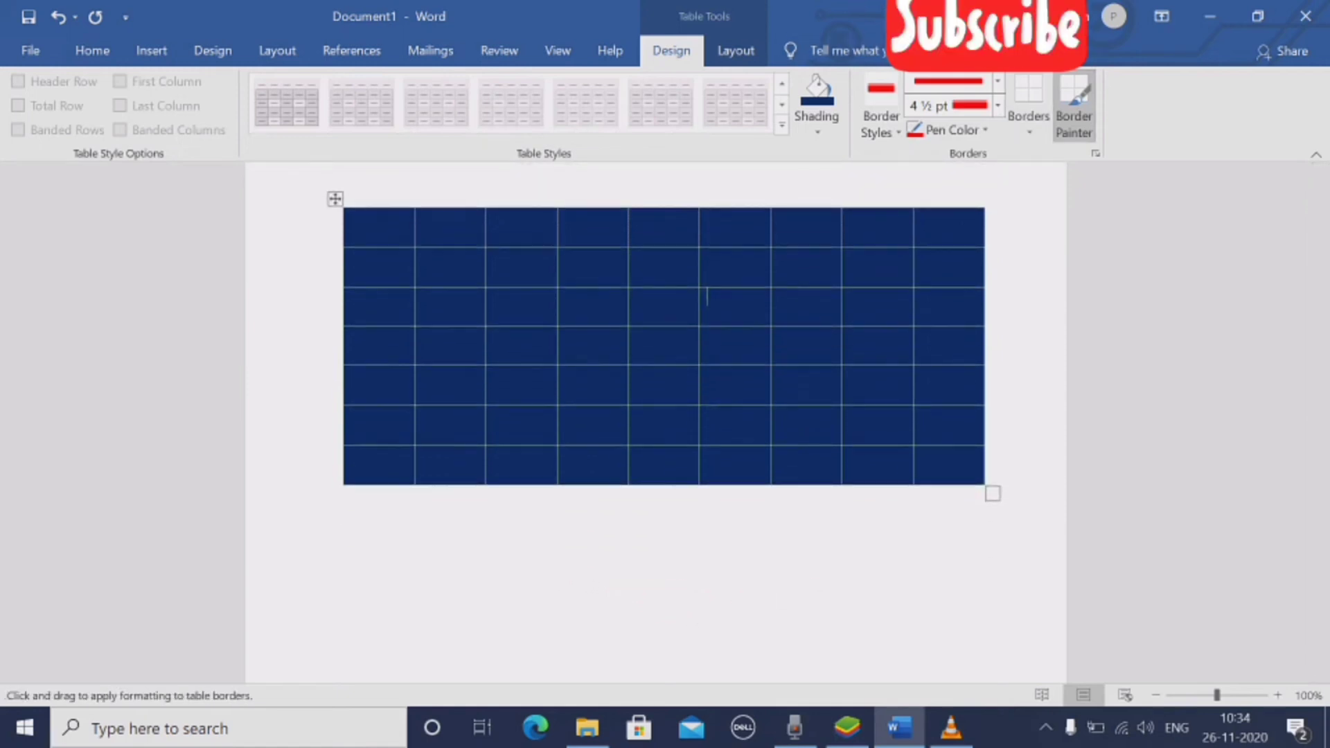
click(1074, 114)
click(1074, 114)
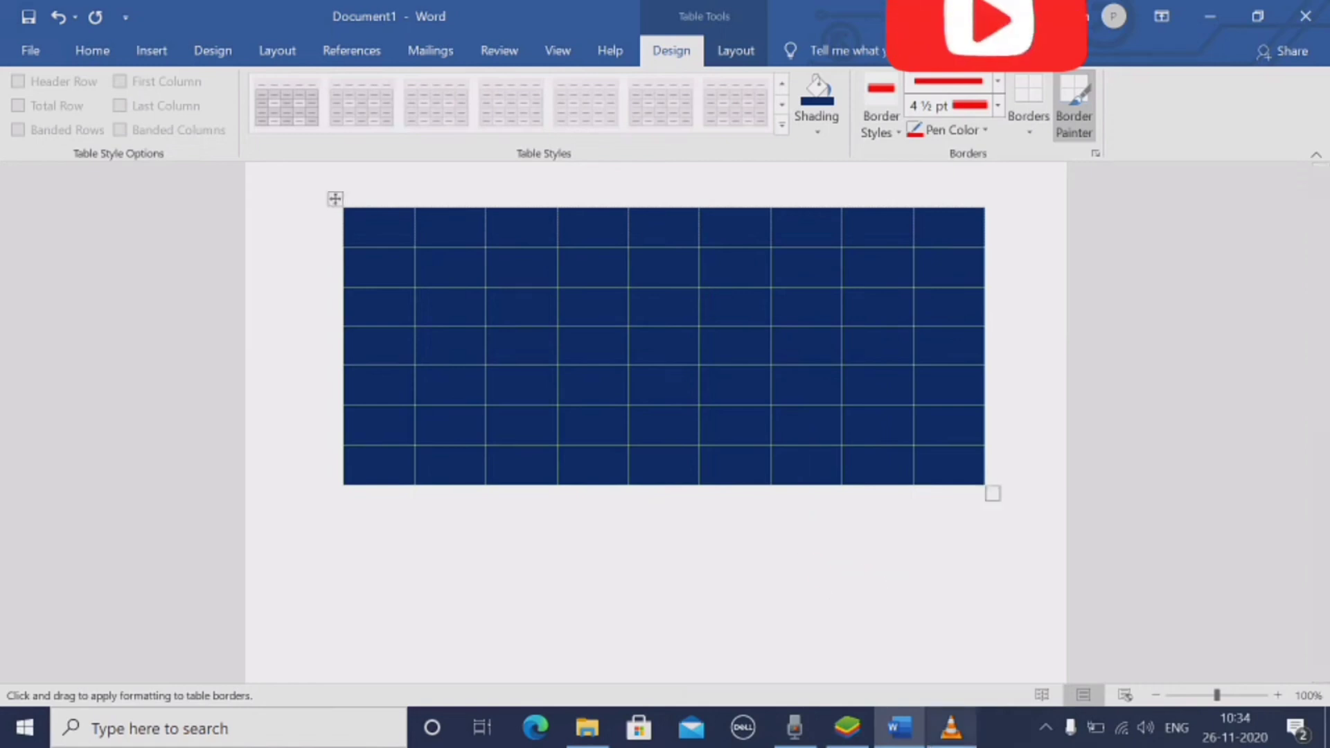
key(Escape)
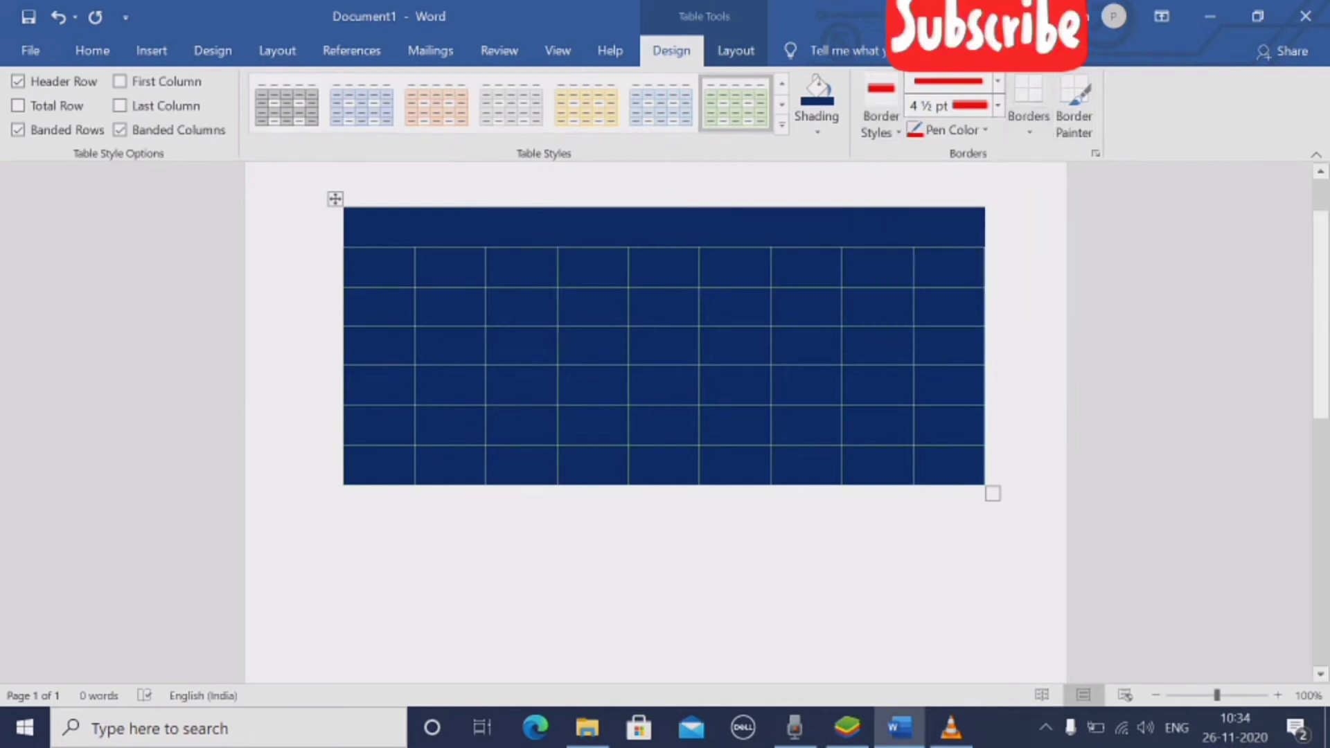
Shade the whole table with the standard yellow colour
click(335, 199)
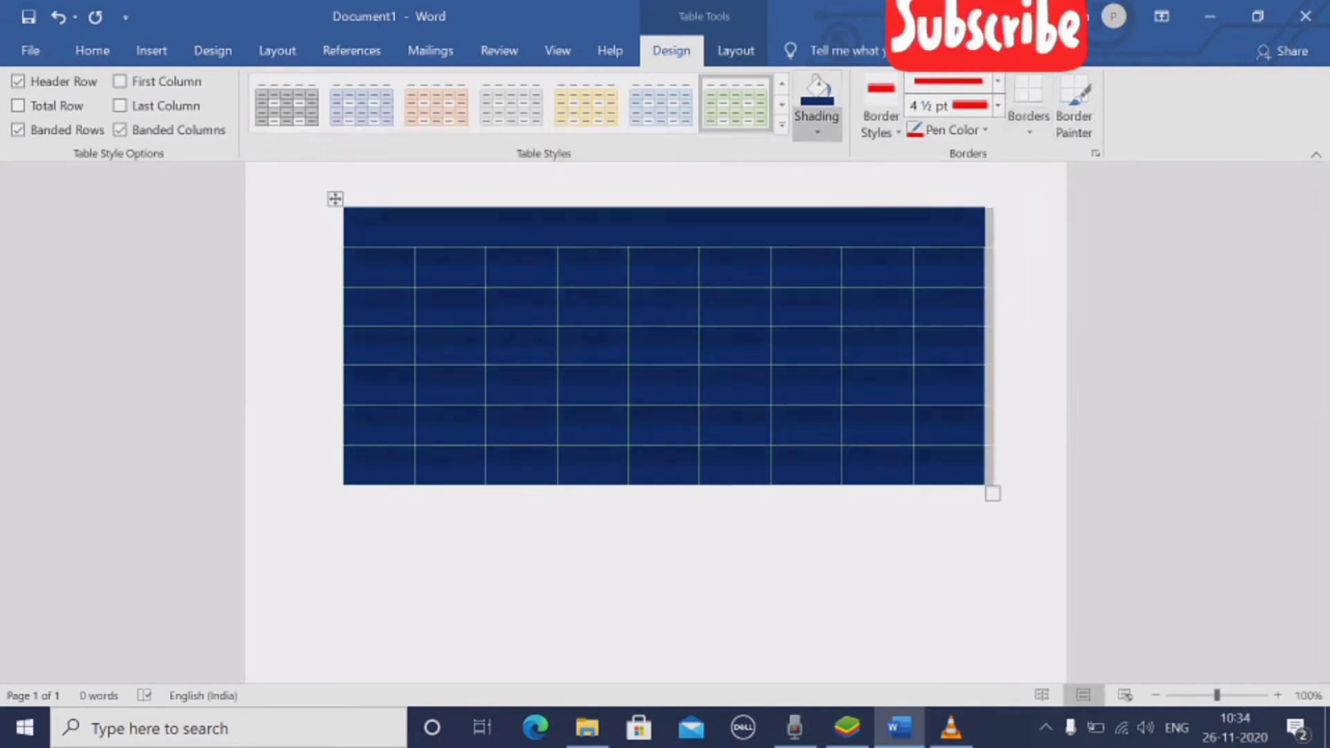
click(817, 131)
click(853, 294)
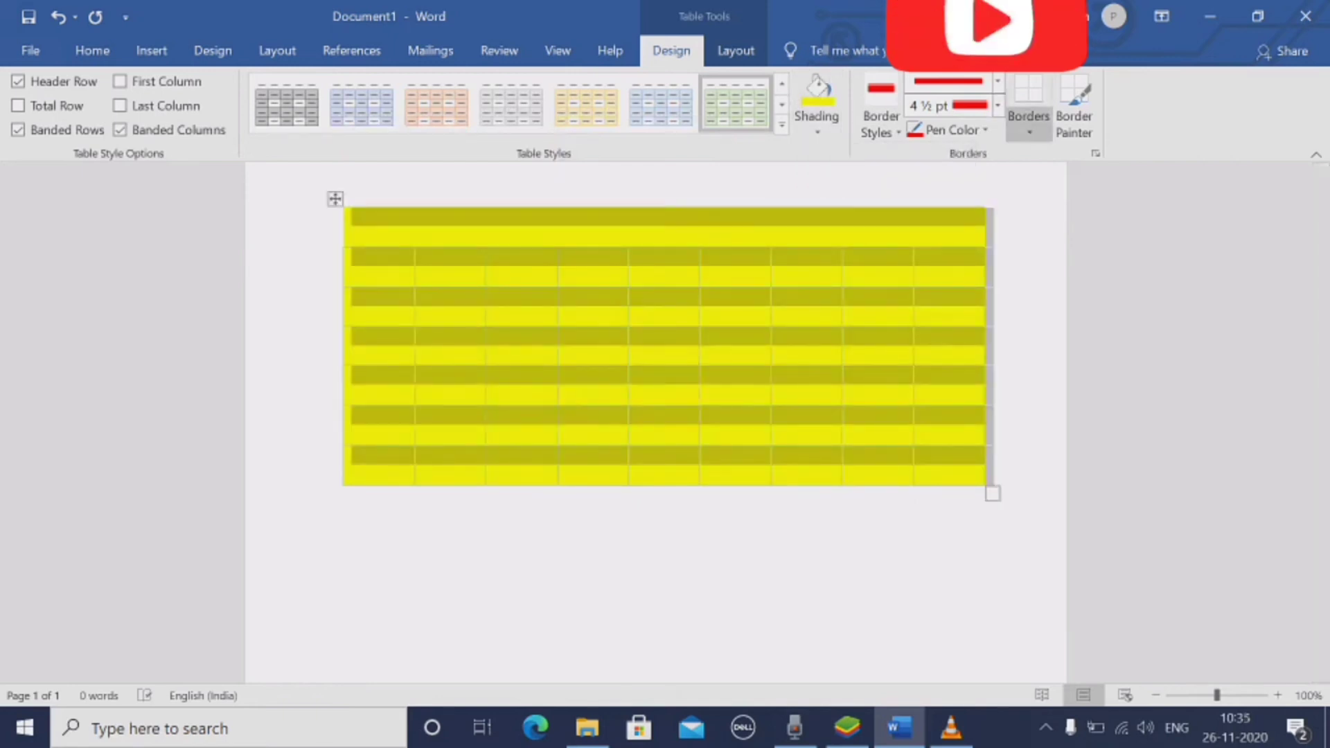
Draw a small extra cell just below the middle of the table's last row with Draw Table
click(1028, 121)
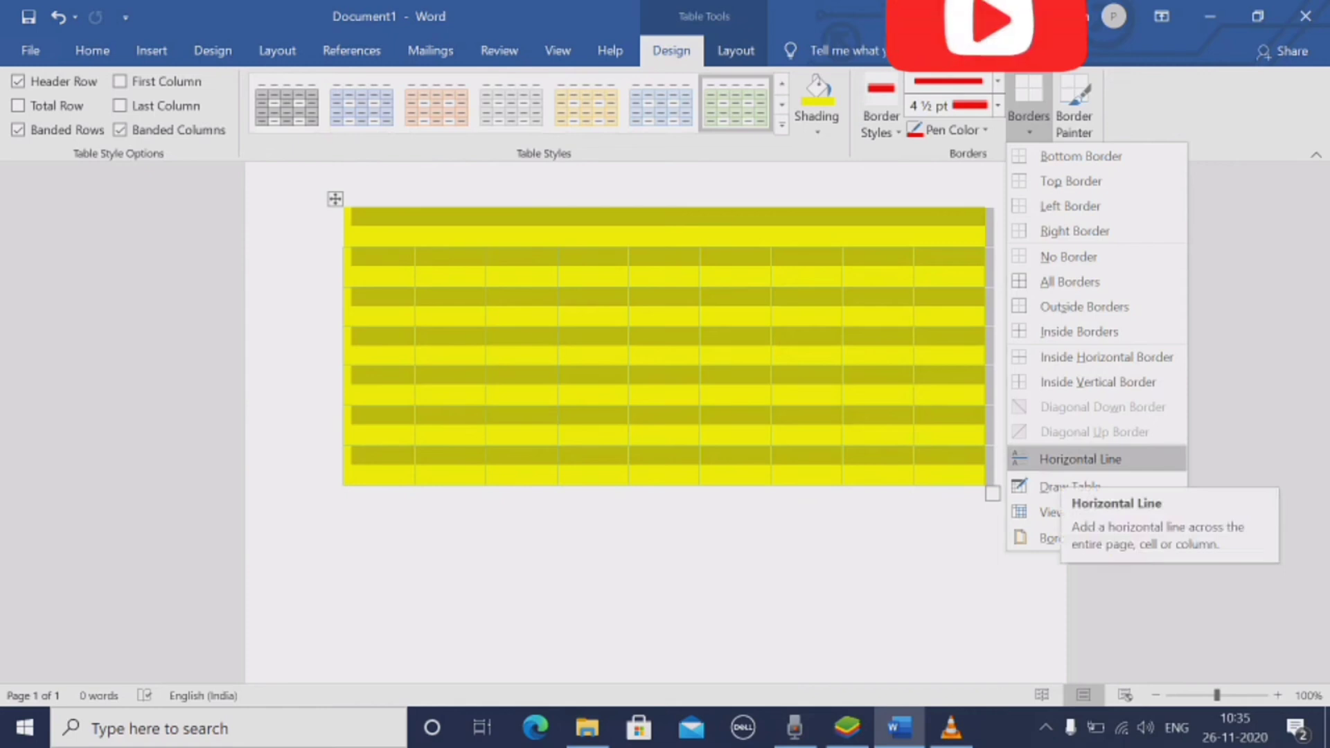
click(1070, 486)
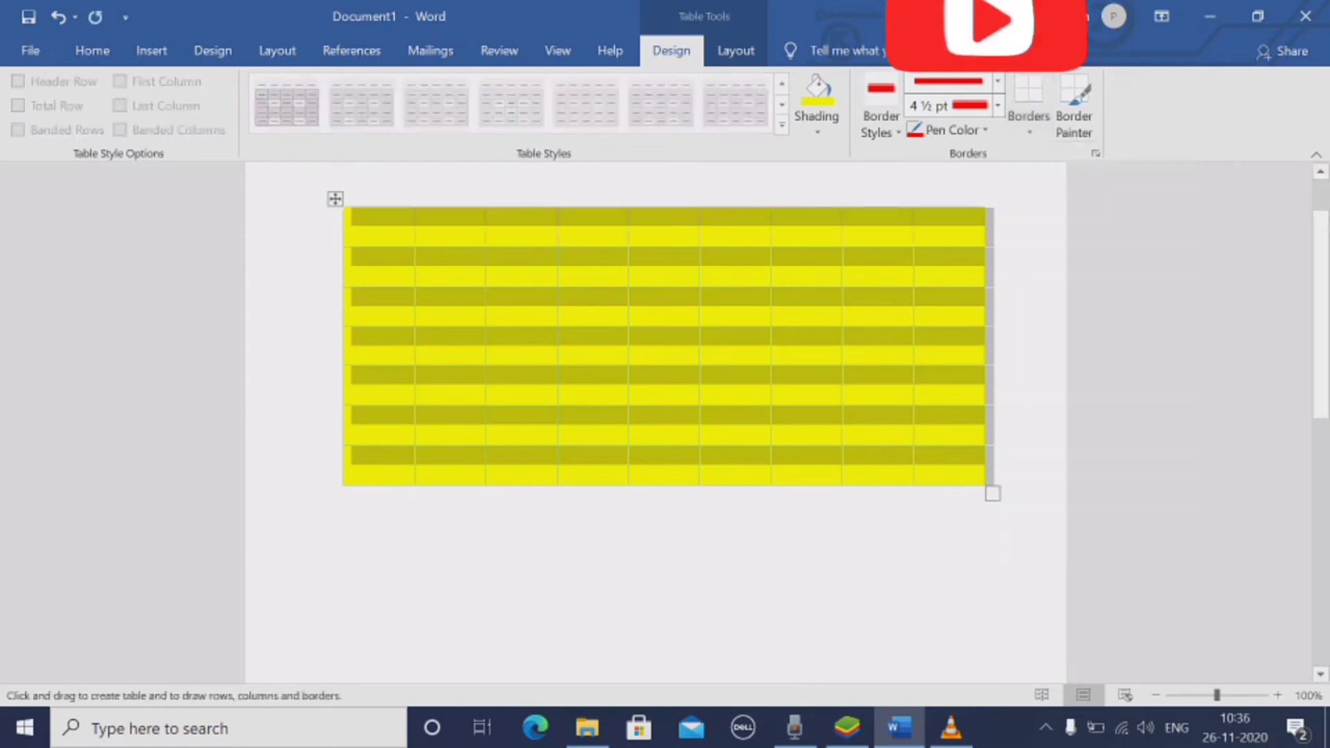
drag(536, 487, 724, 503)
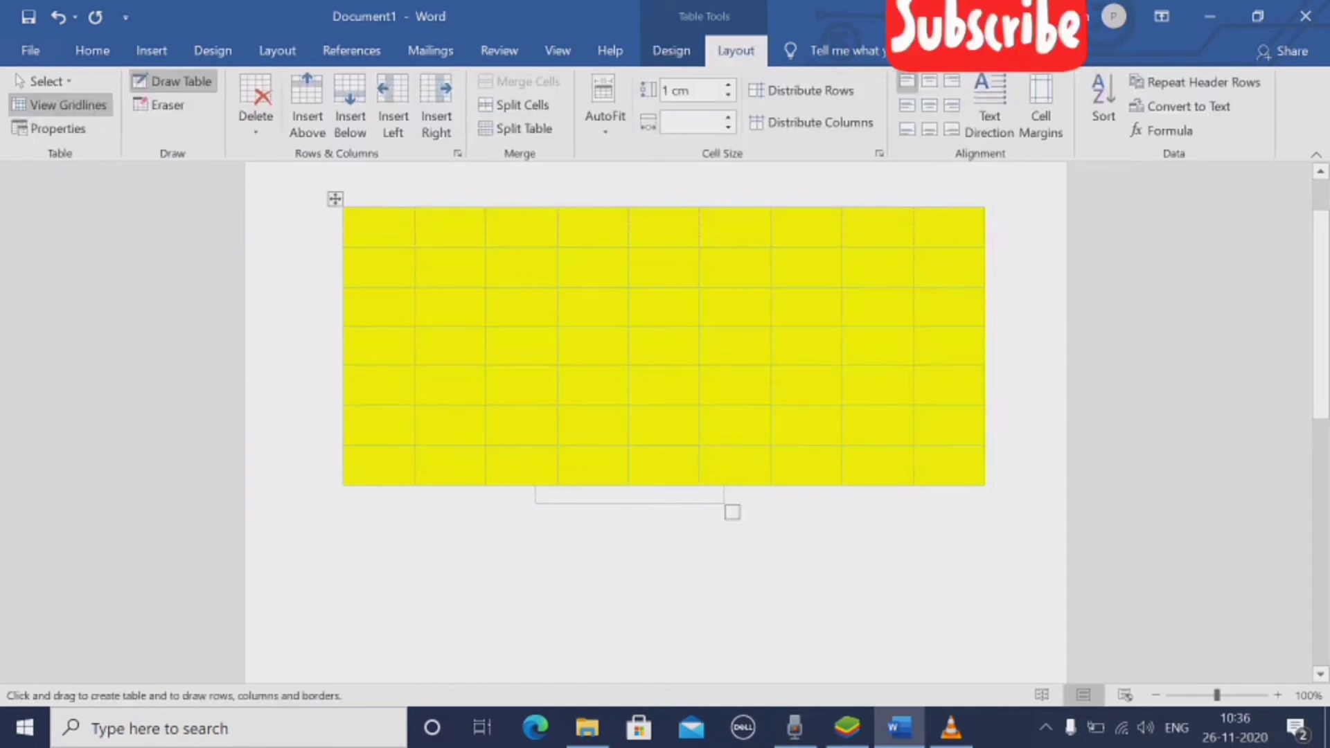
Draw a red 4 ½ pt border segment between the fifth and sixth cells of the table's fourth row
click(790, 340)
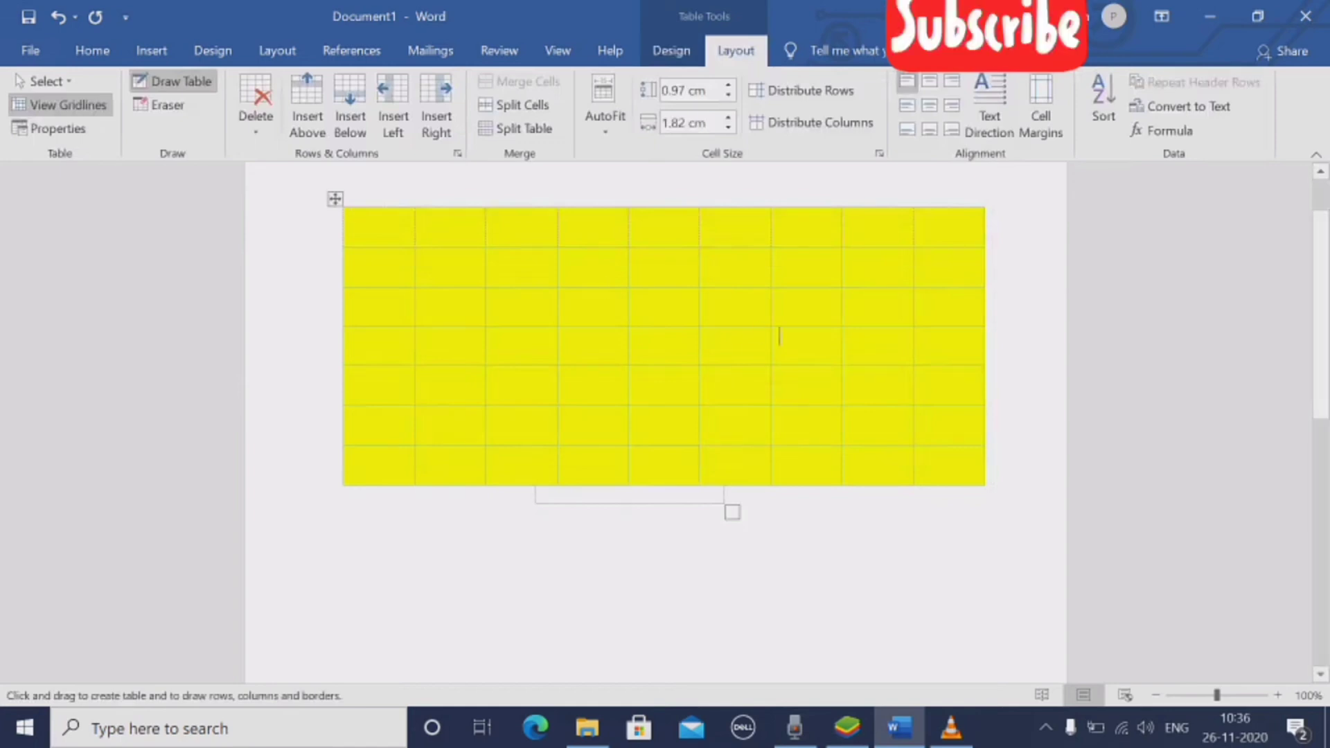
click(610, 51)
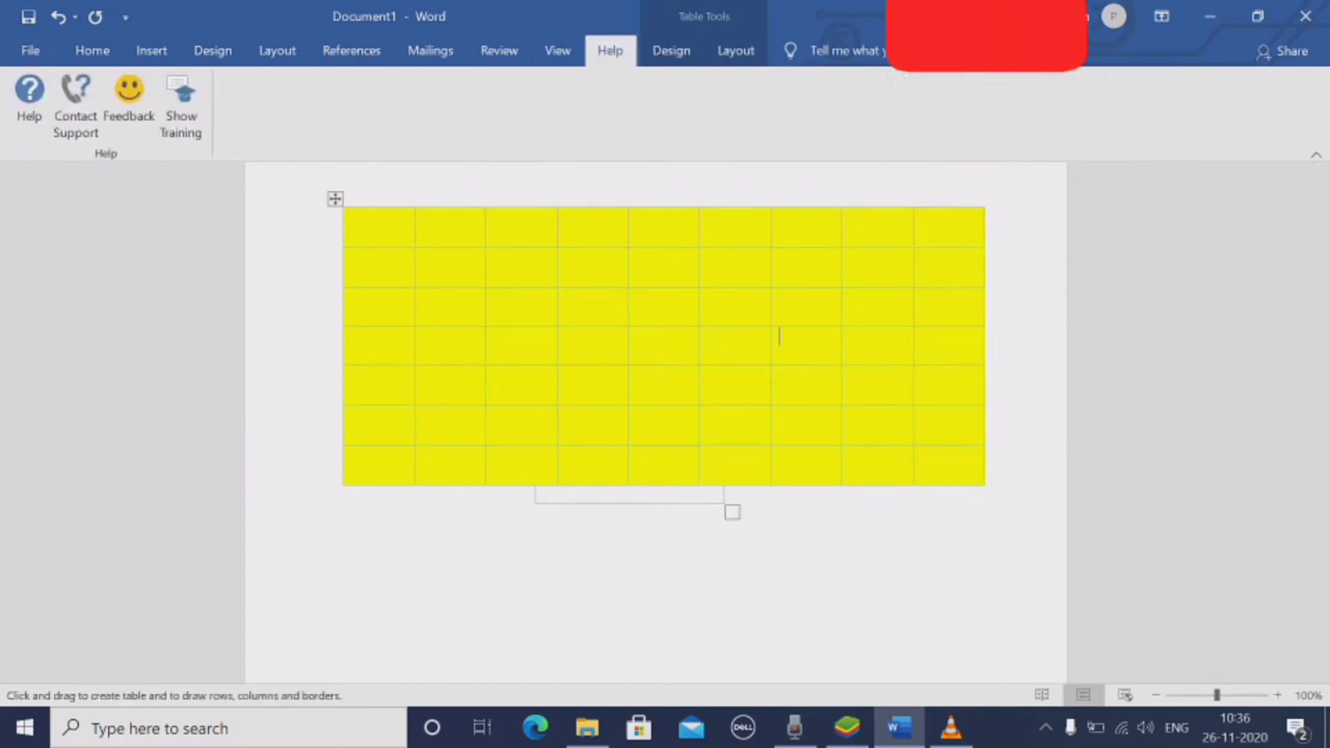
click(651, 225)
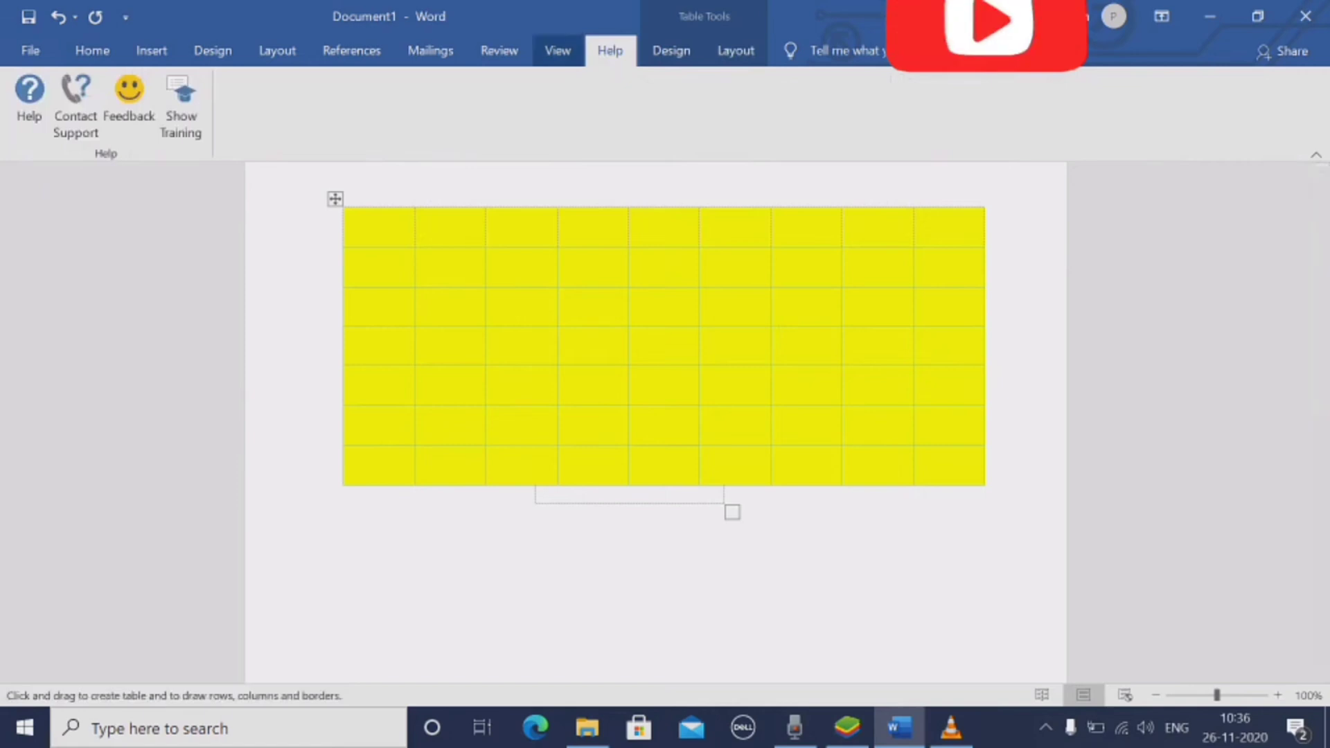
click(558, 51)
click(736, 50)
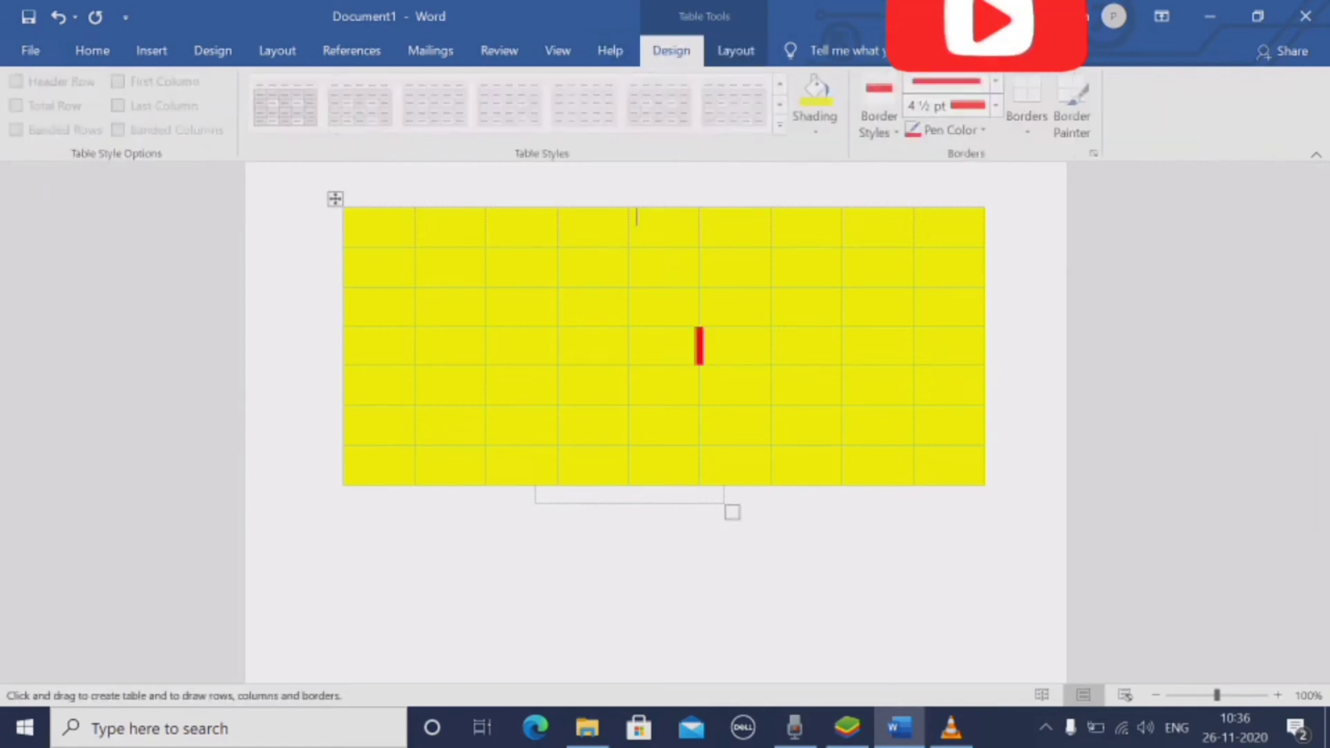
Turn off View Gridlines for the table
click(671, 50)
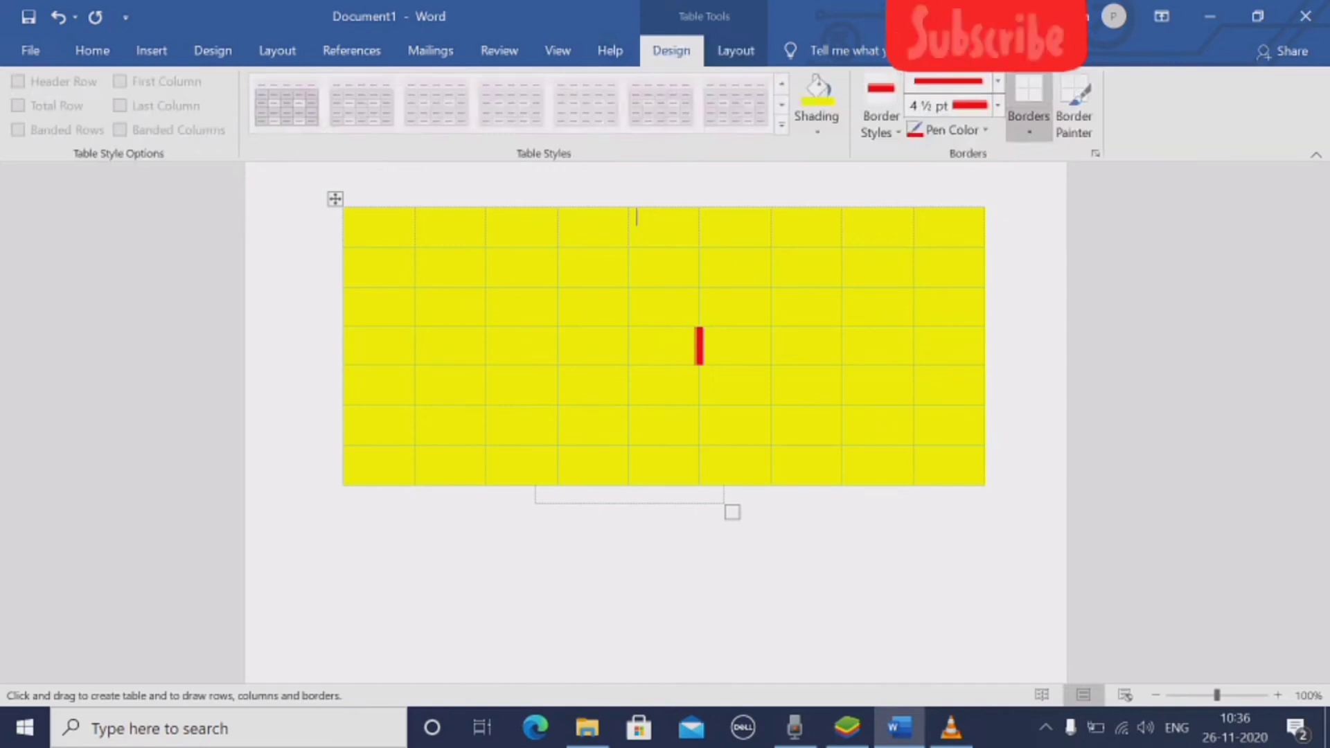
click(1028, 122)
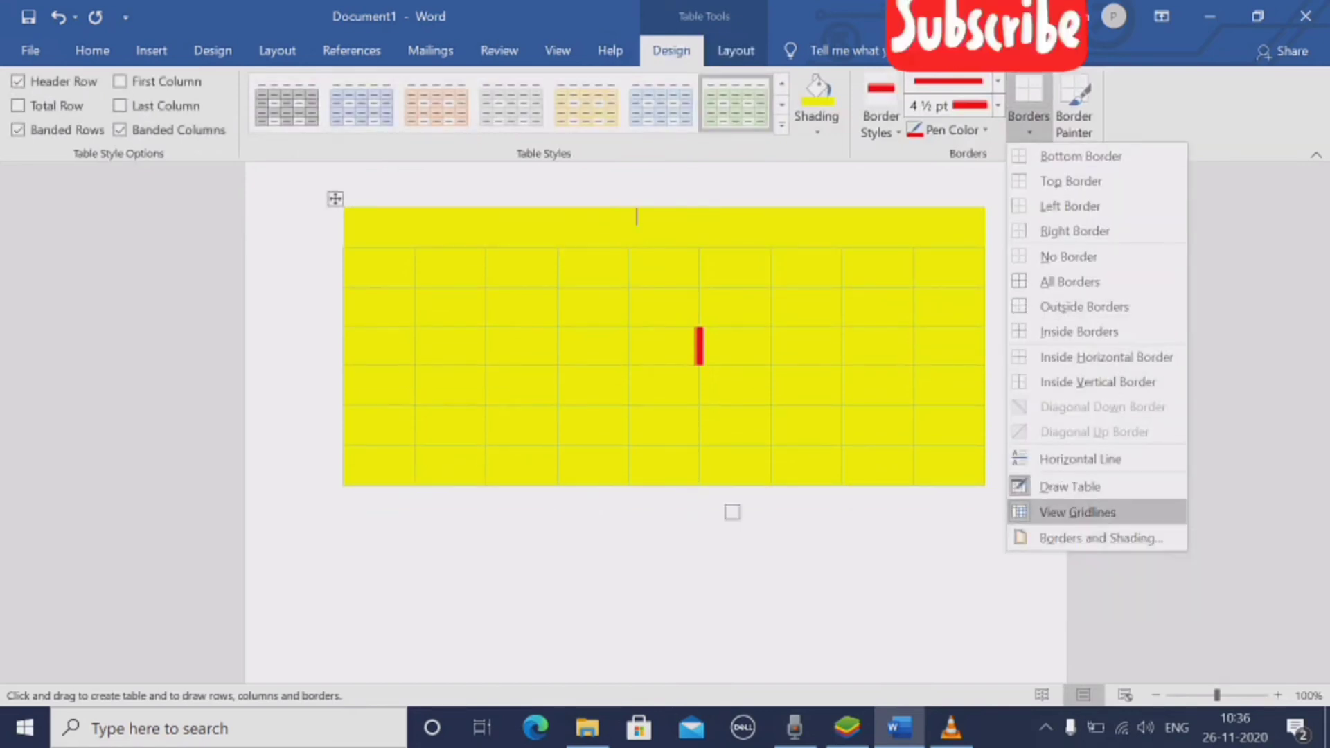
click(1077, 511)
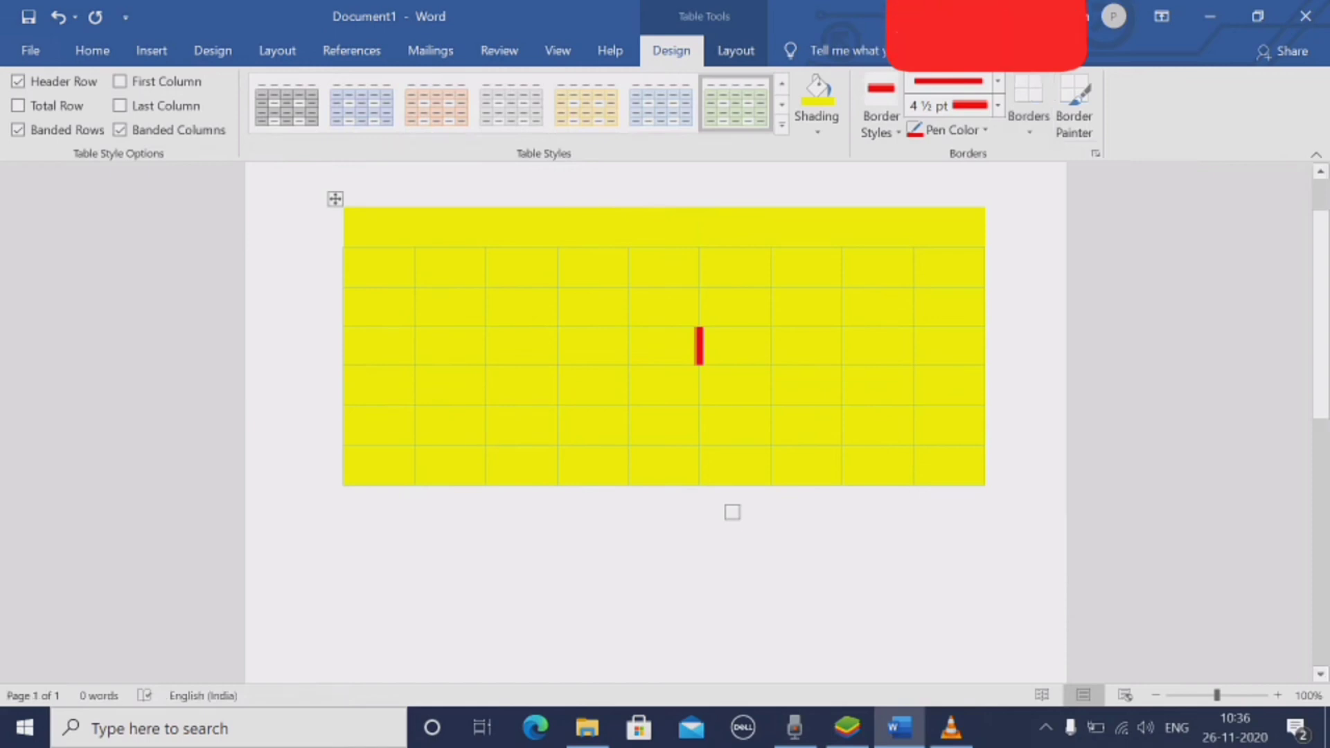
Turn View Gridlines back on for the table
click(1029, 111)
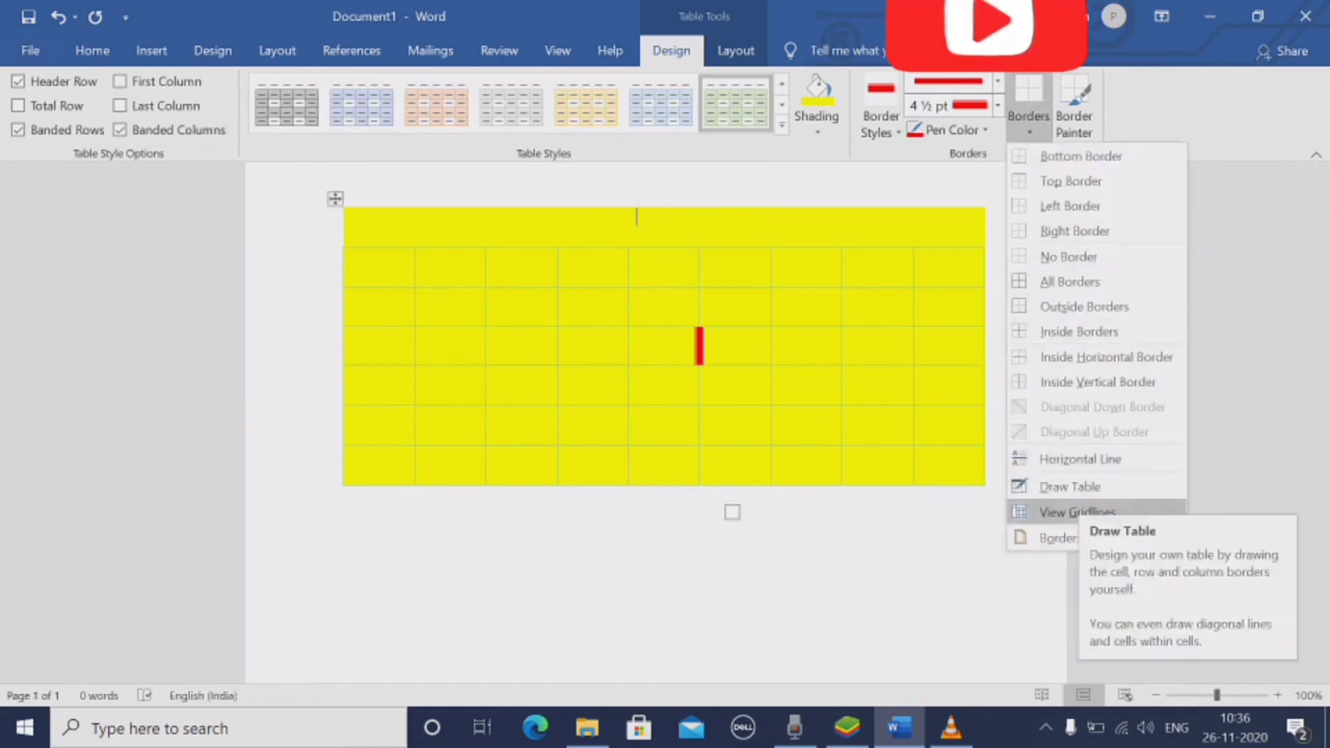
click(1077, 512)
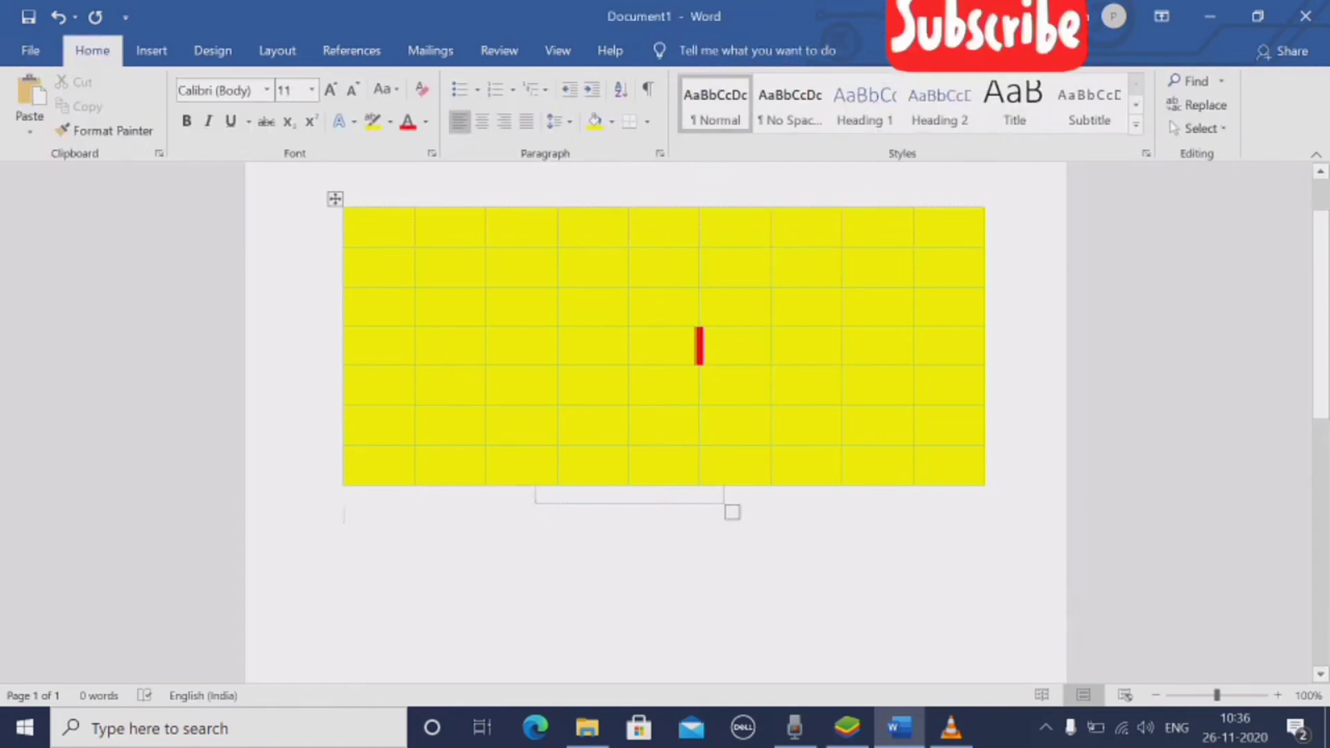
Undo the red border segment in the fourth row and the extra cell drawn below the table
click(699, 345)
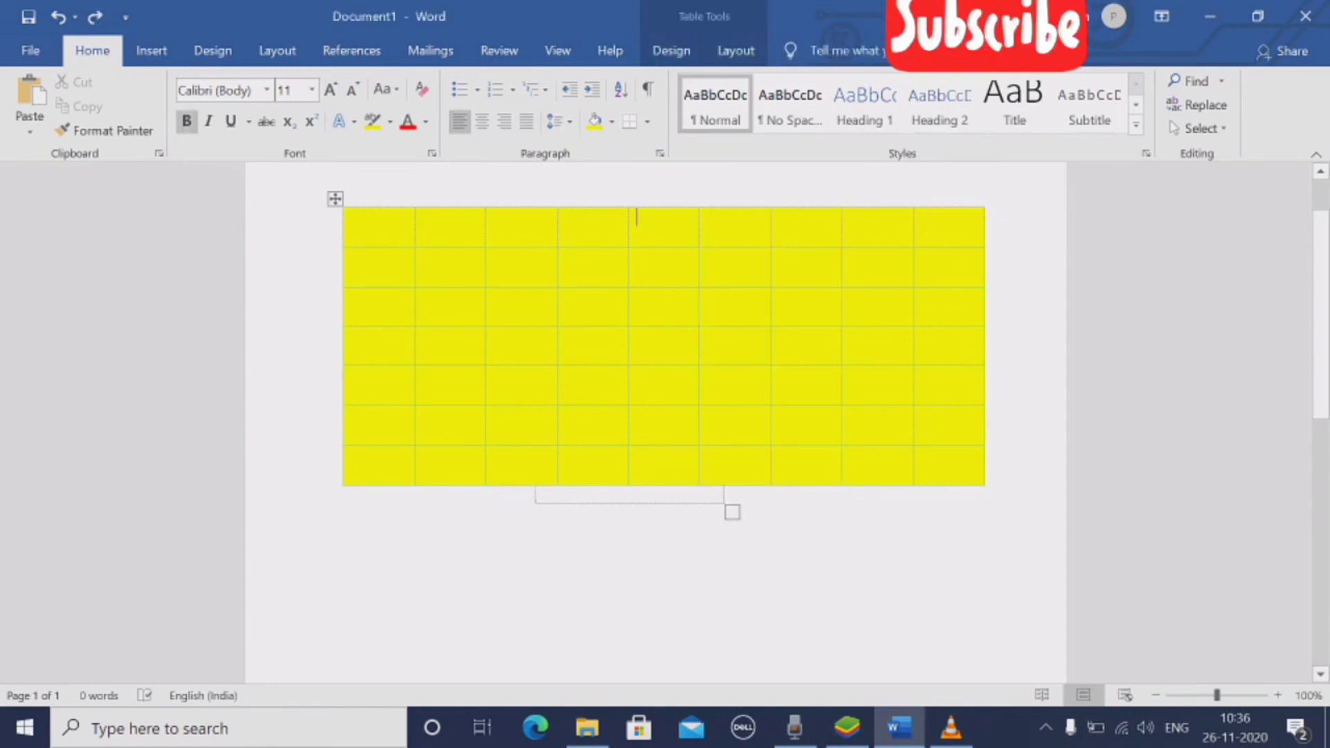
key(ctrl+a)
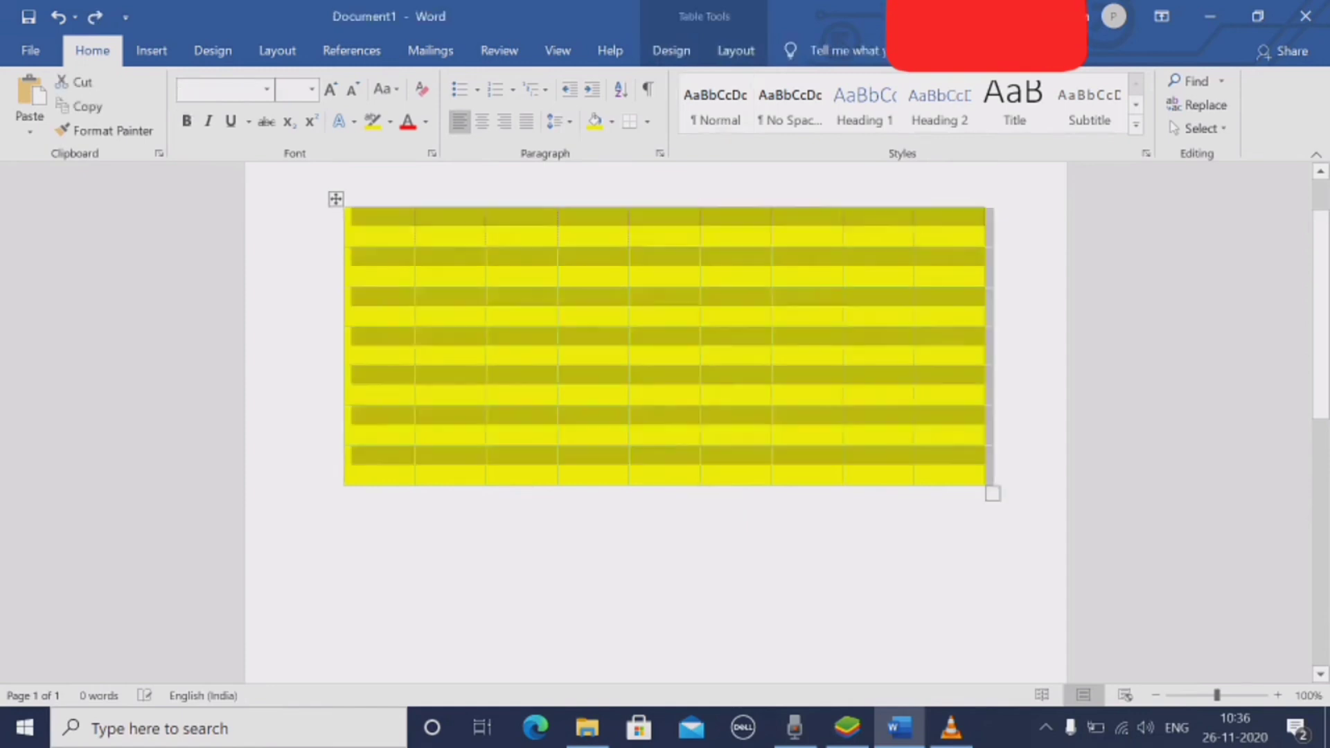
click(344, 496)
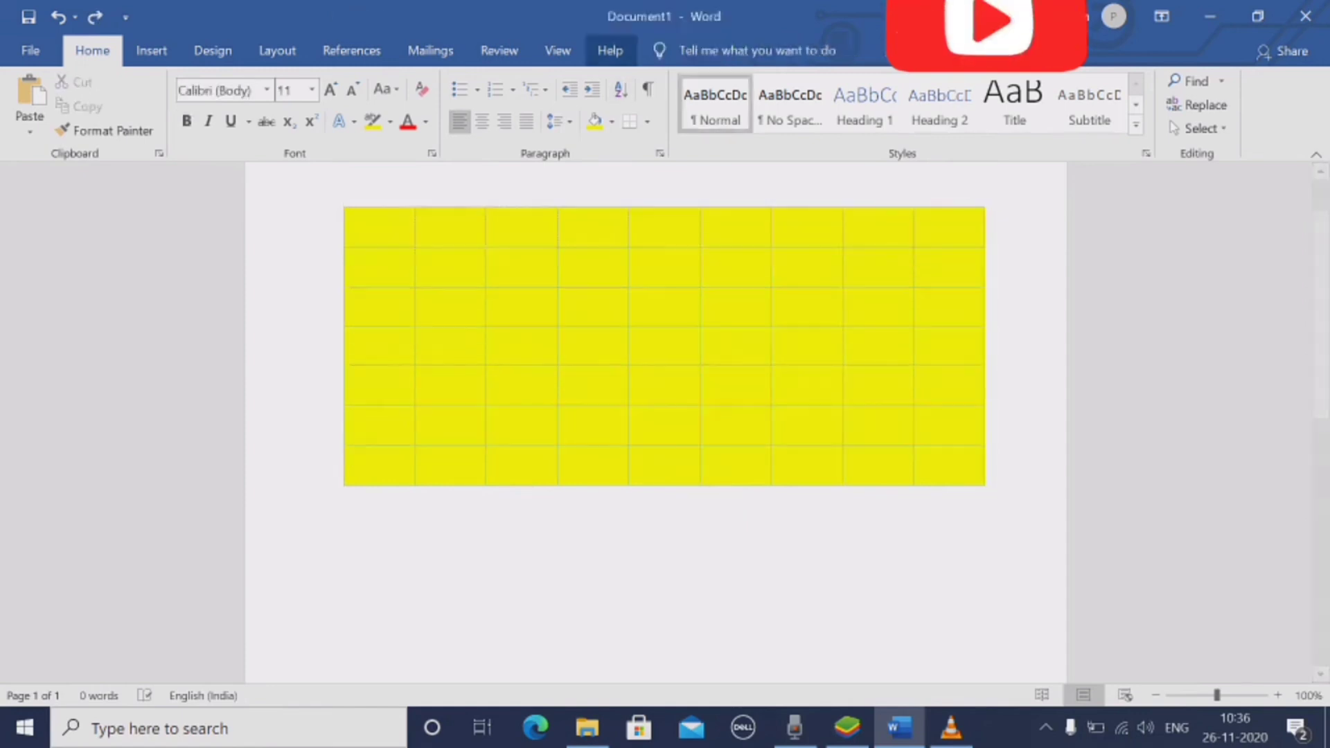
Place the cursor in the third cell of the fourth row and turn off View Gridlines
click(493, 336)
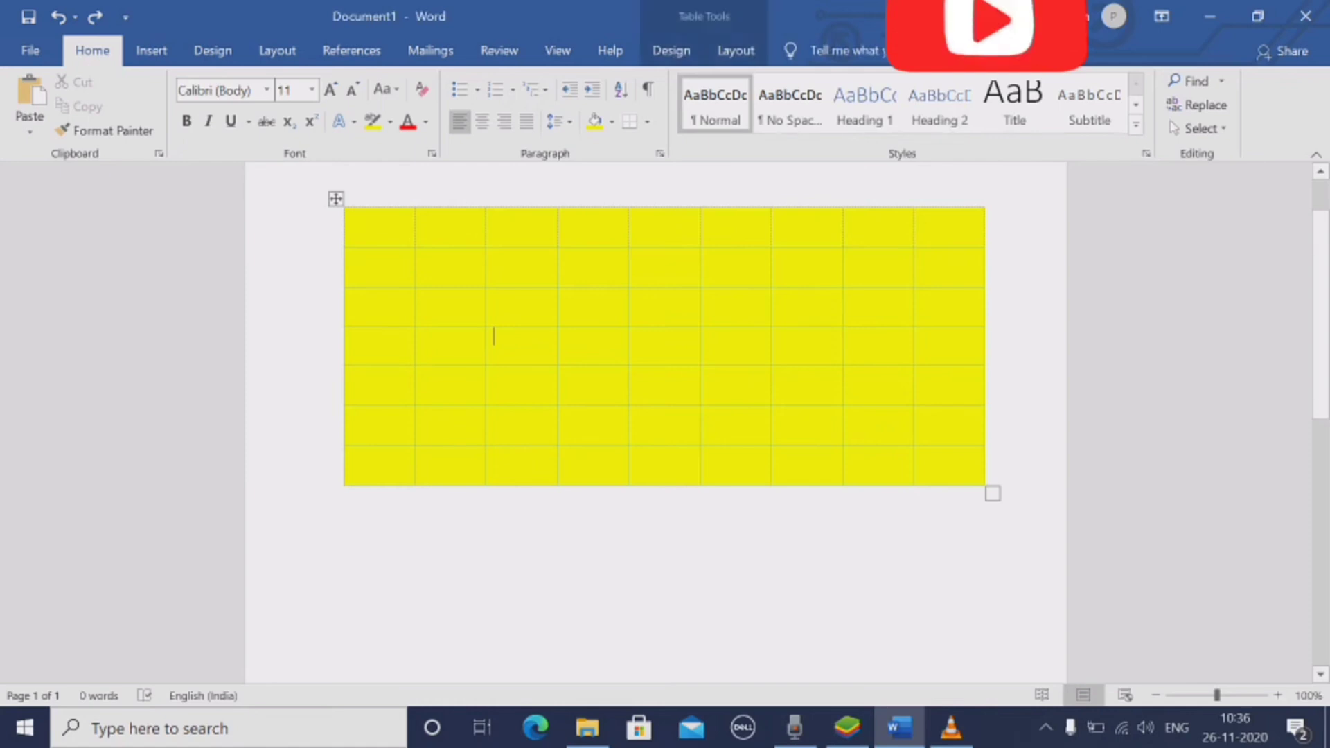
click(671, 50)
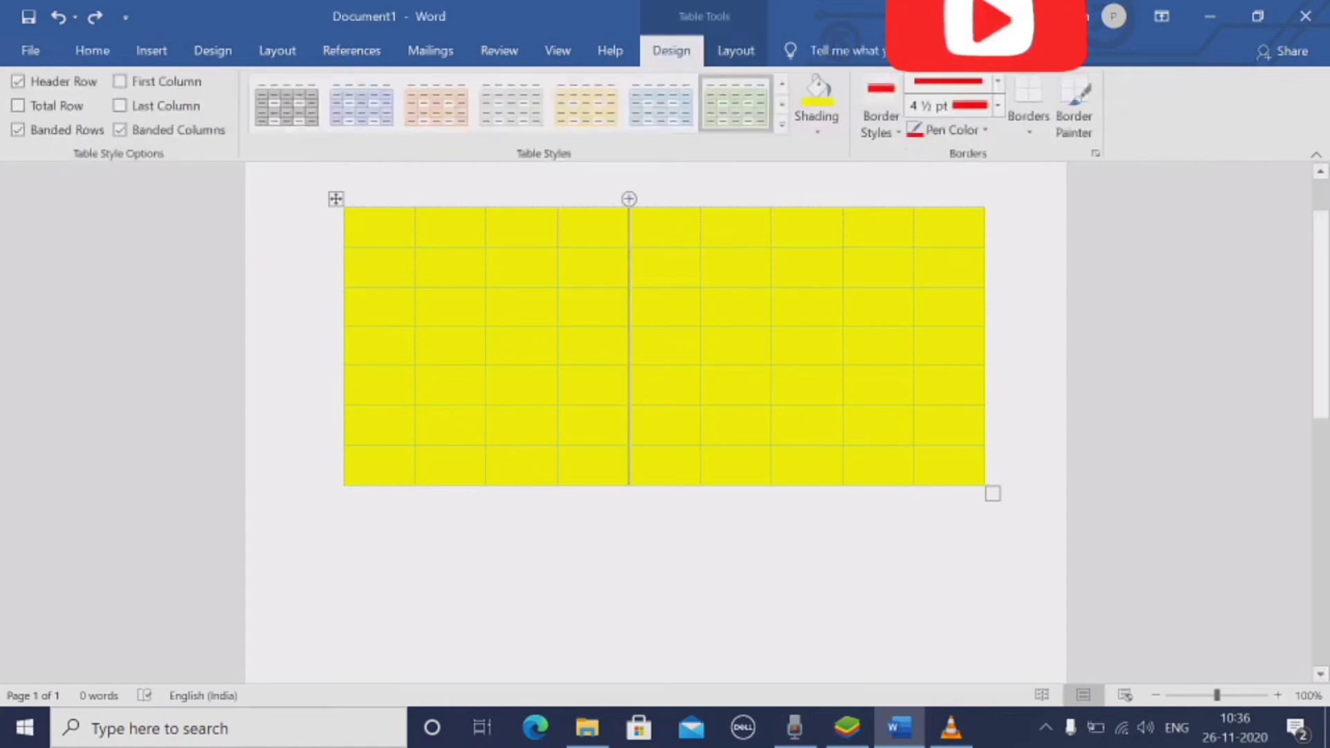
click(1028, 128)
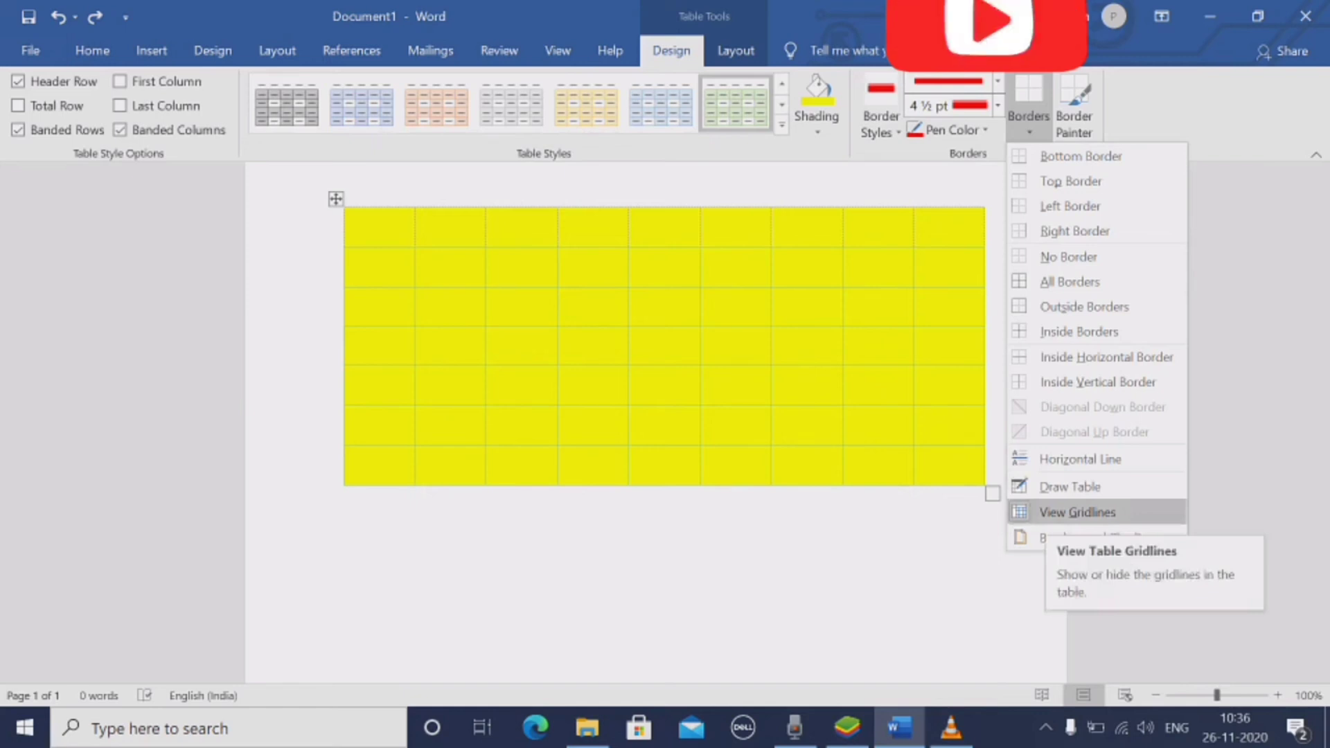
click(1077, 512)
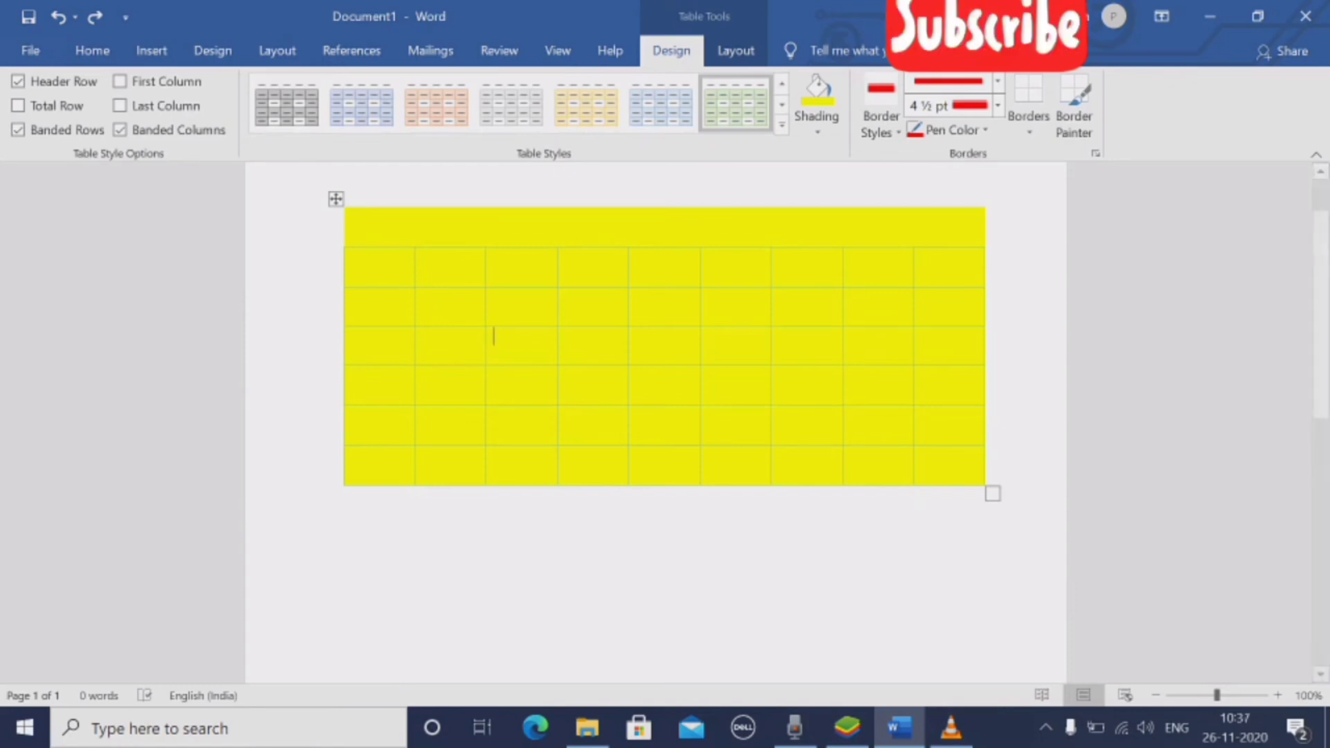
Open Borders and Shading for the table and preview the None, Box, All and Grid border settings in turn
click(1029, 128)
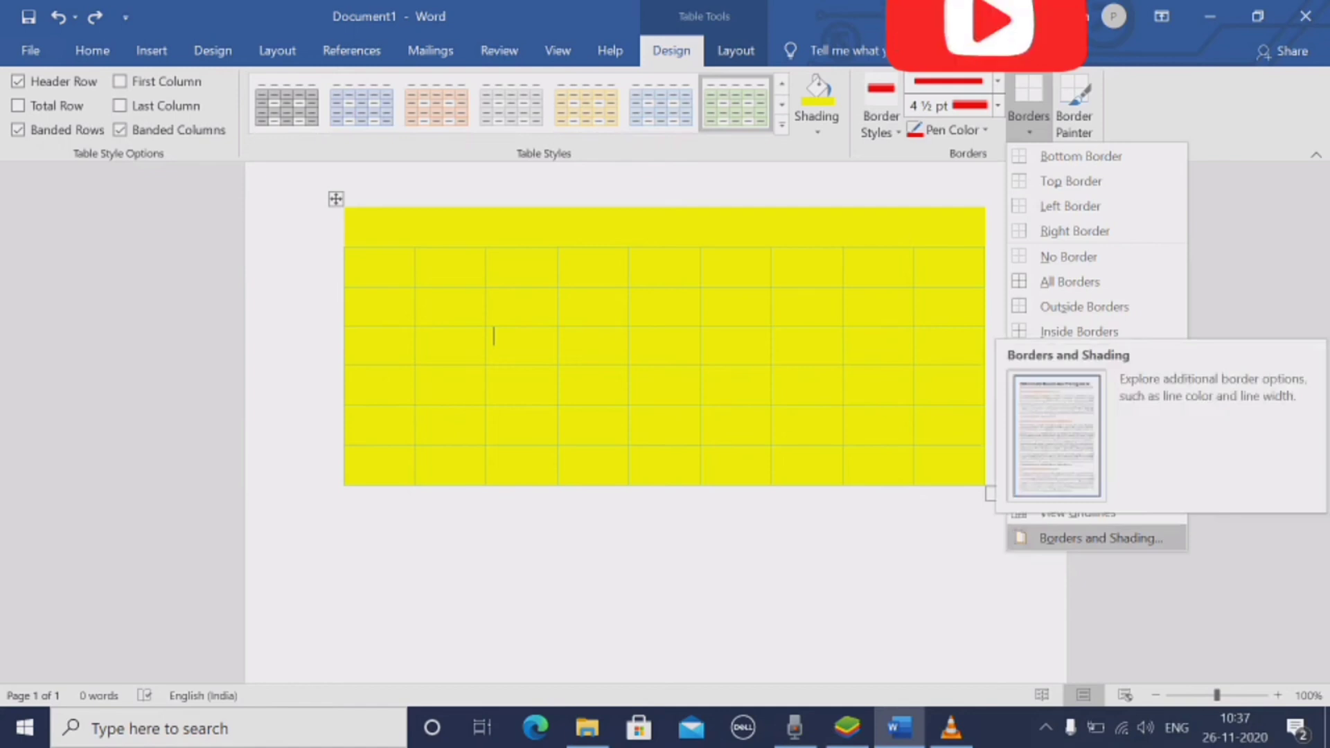
click(1101, 538)
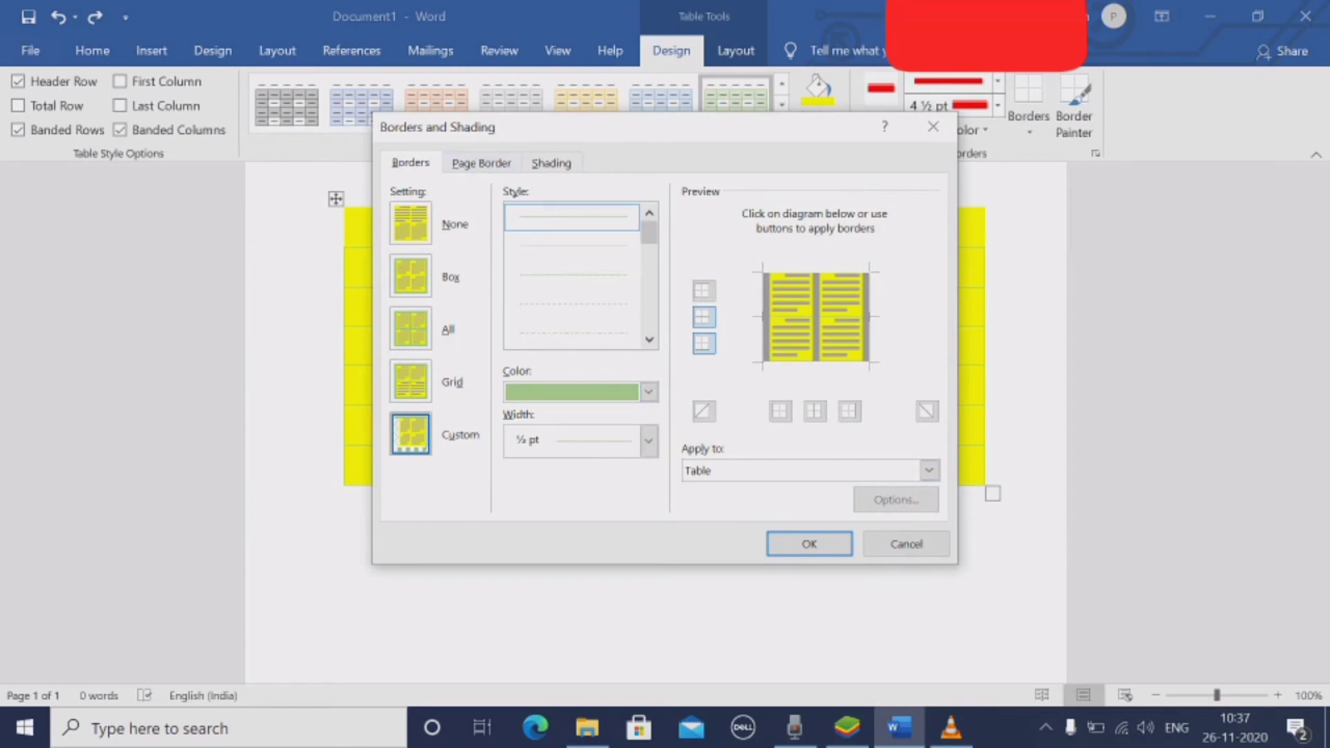
click(411, 224)
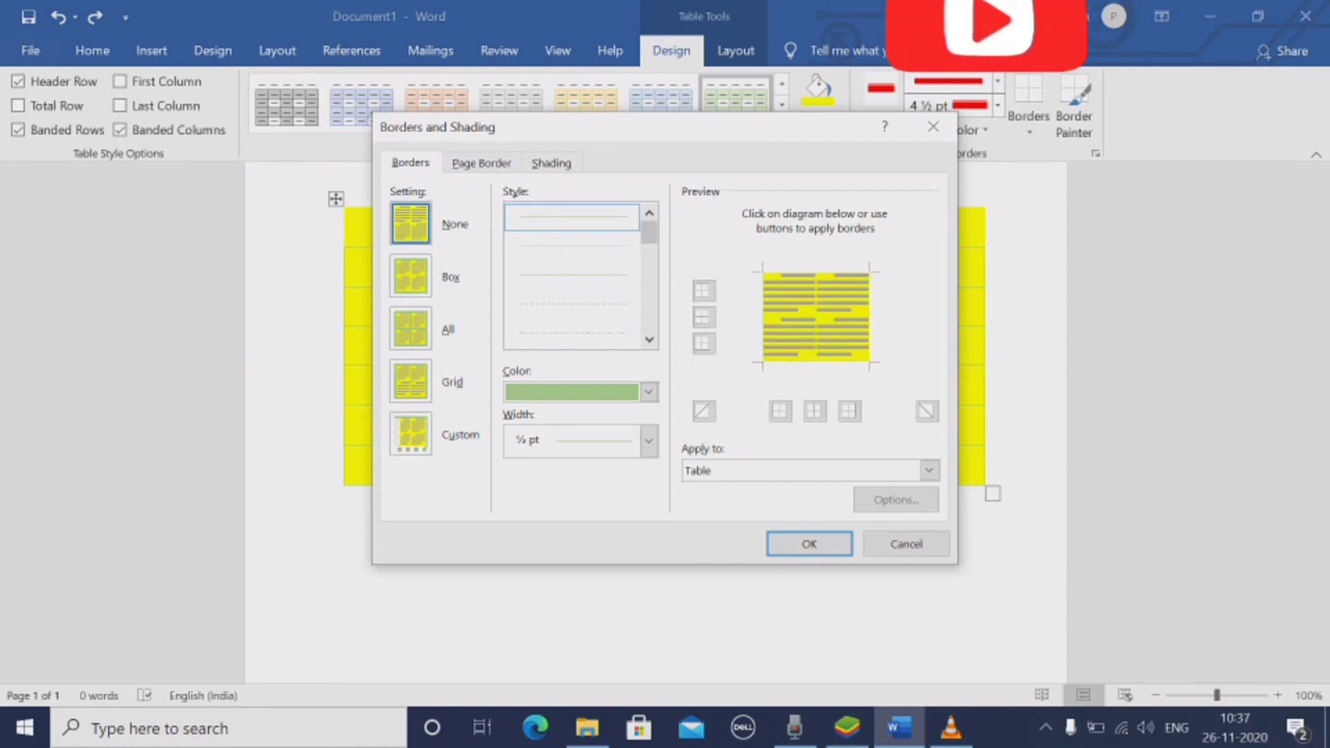
click(411, 276)
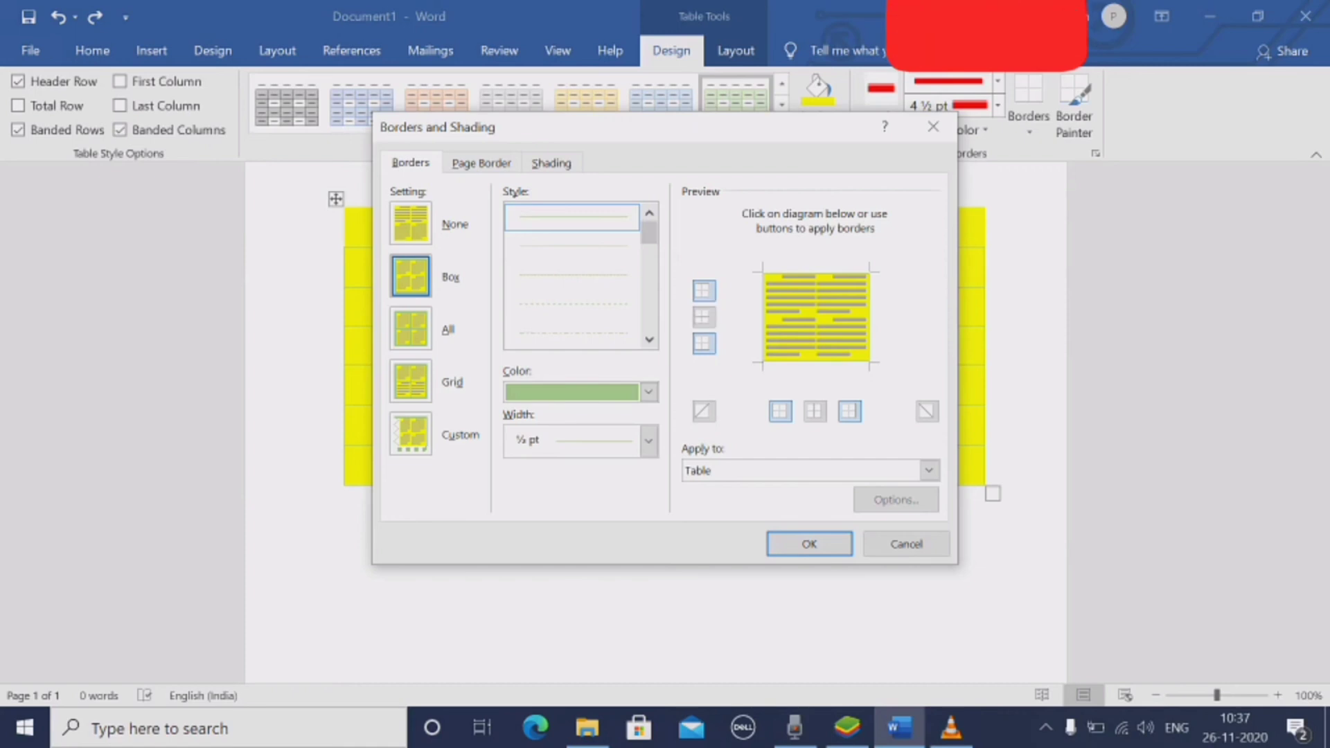
click(411, 329)
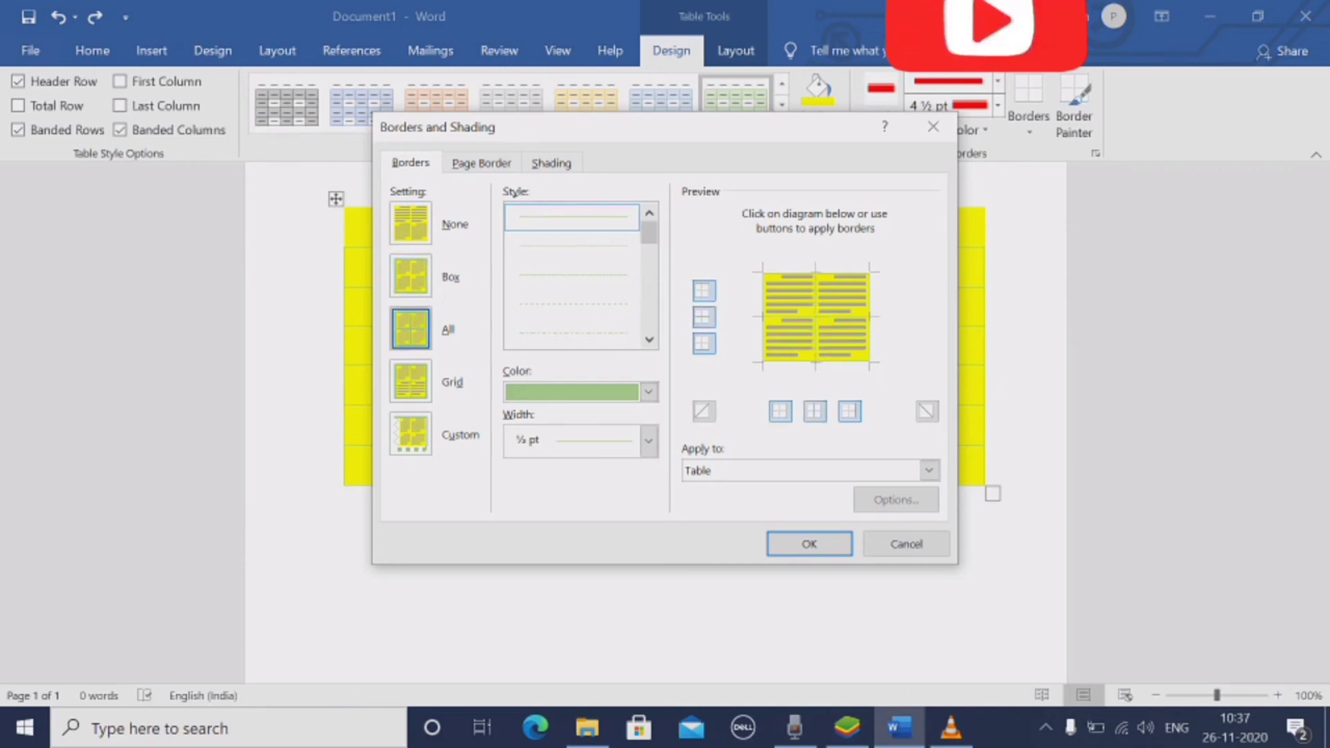
click(411, 382)
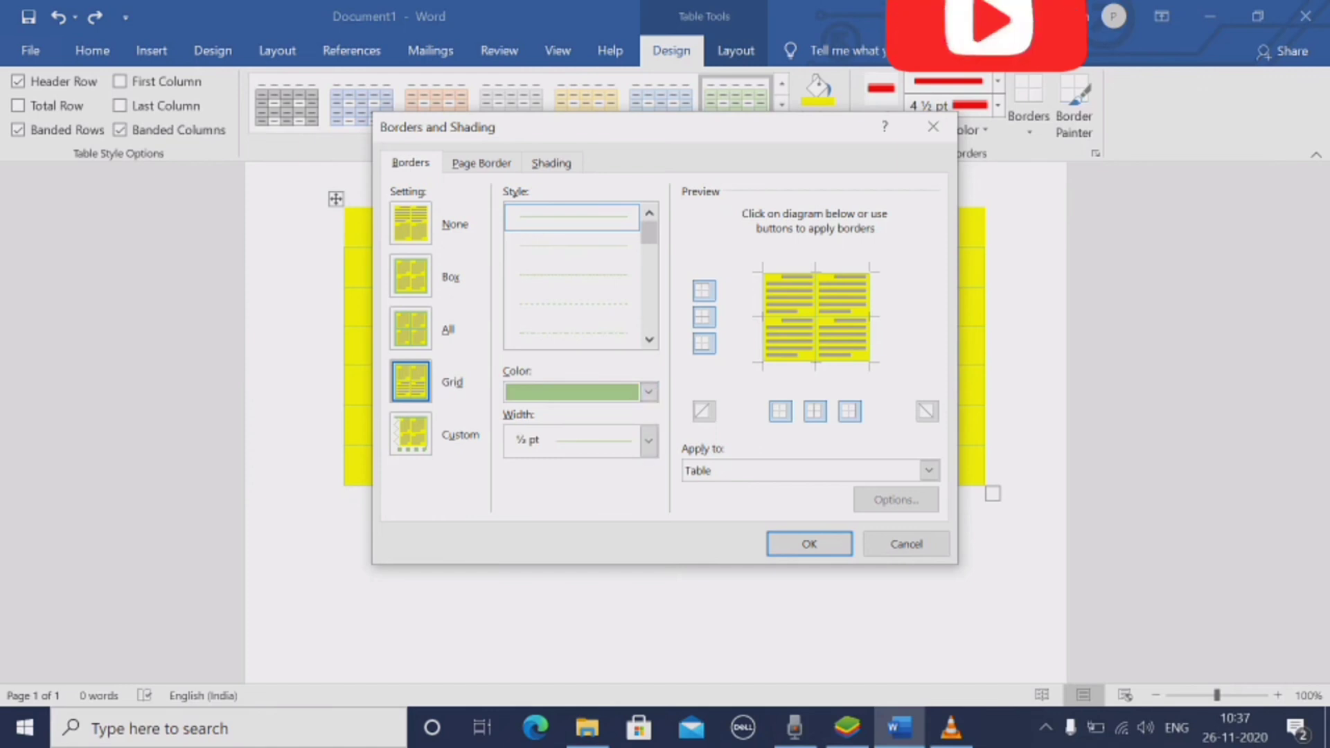
Choose the Custom border setting and remove the table's bottom, left and top borders in the preview
click(411, 434)
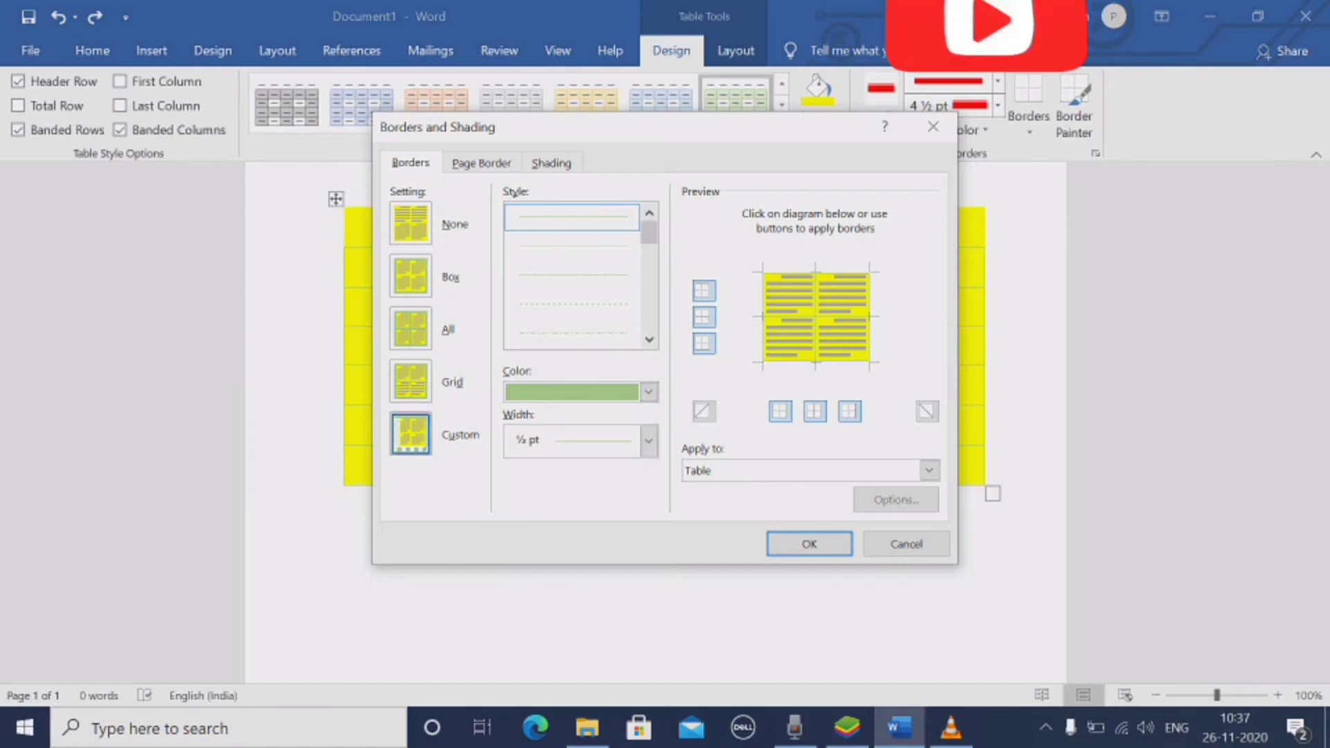
click(704, 344)
click(780, 411)
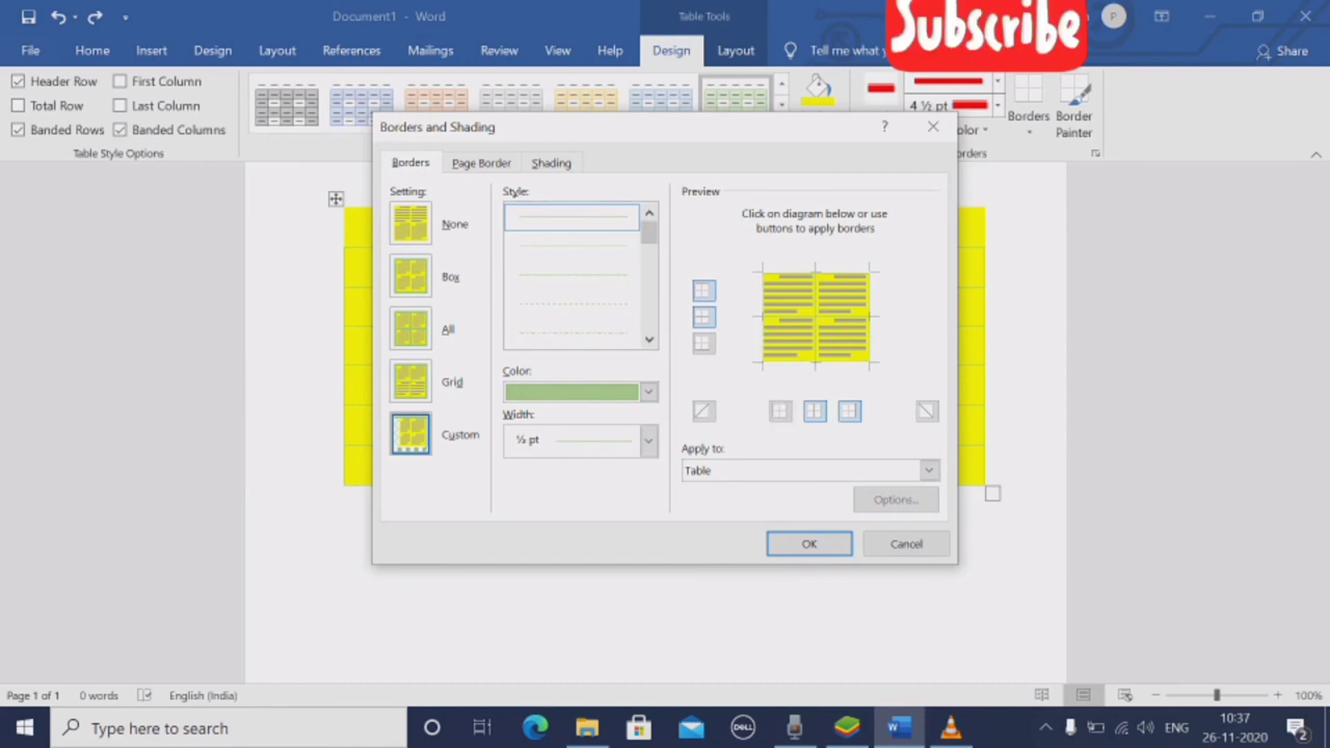
click(703, 291)
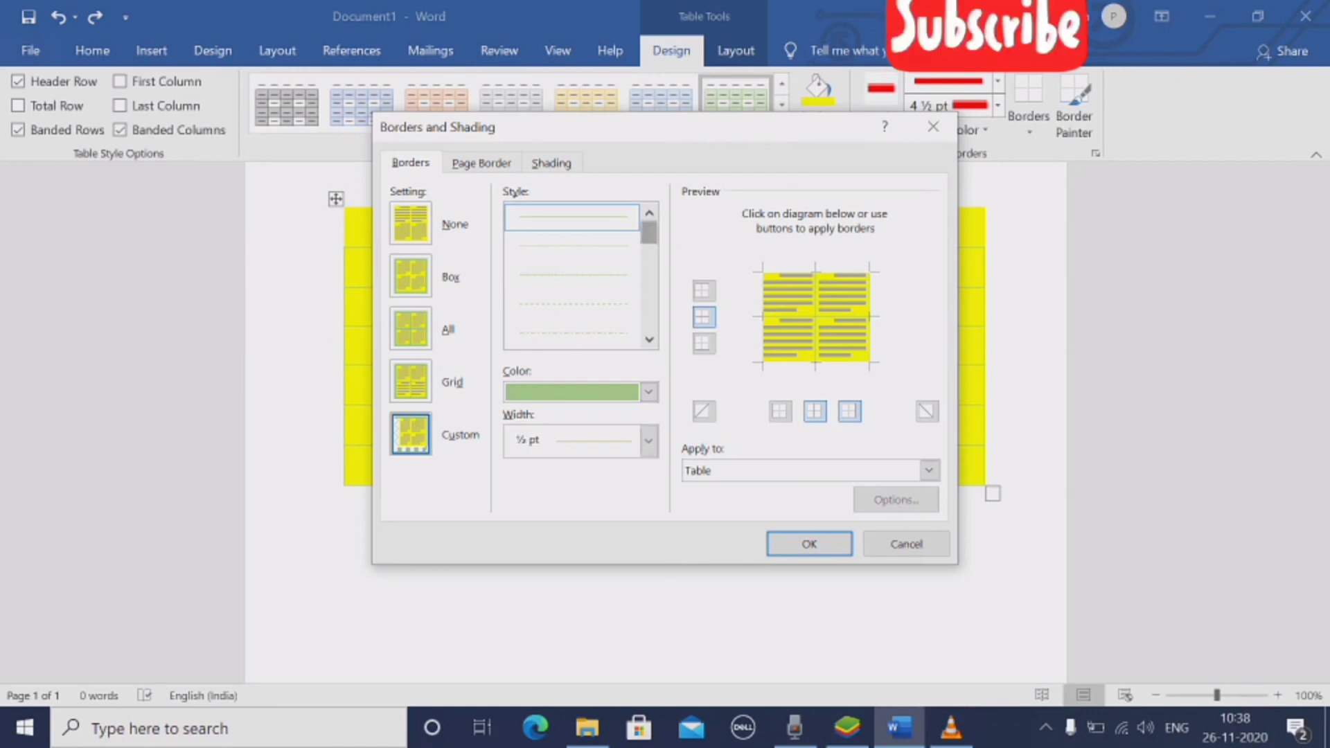
Choose the All border setting with the thin-thick-thin triple line style
key(alt+a)
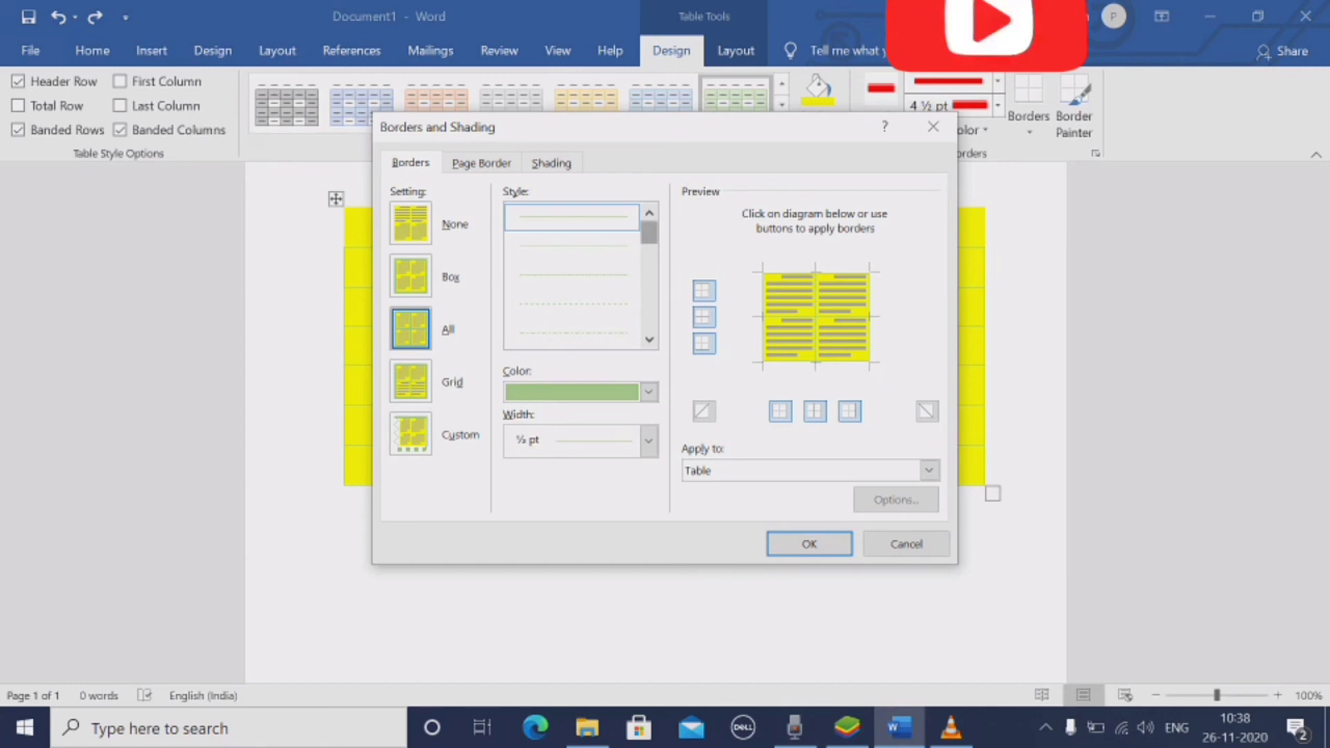
scroll(574, 276, down, 3)
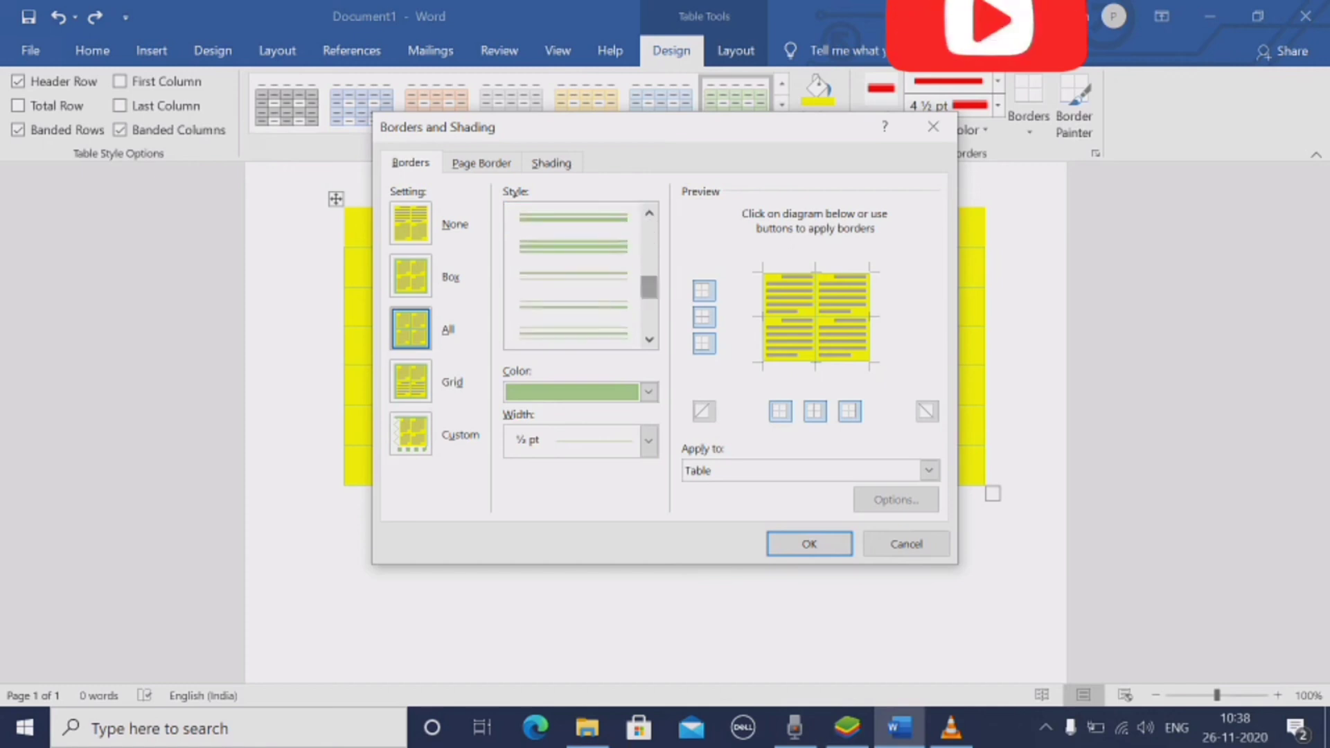
click(574, 247)
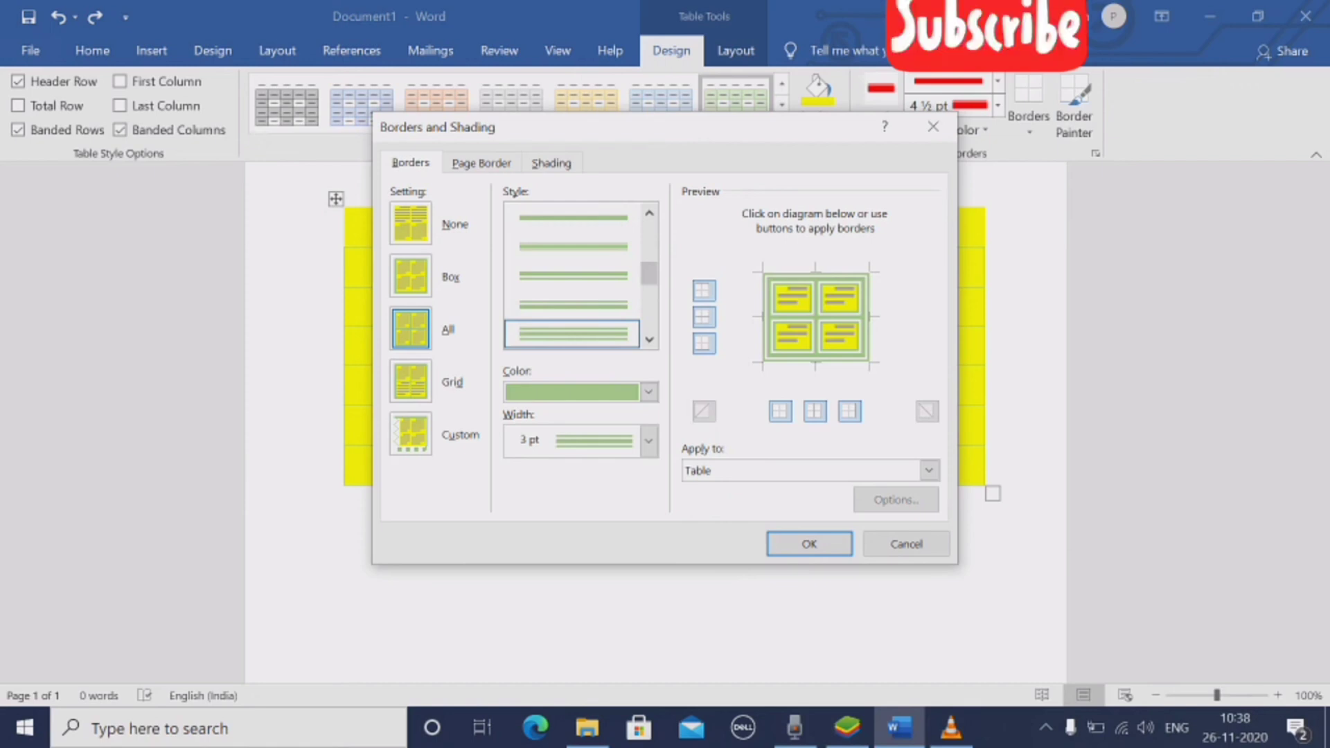
Set the border colour to the dark orange theme shade and the line width to 4 ½ pt
click(649, 392)
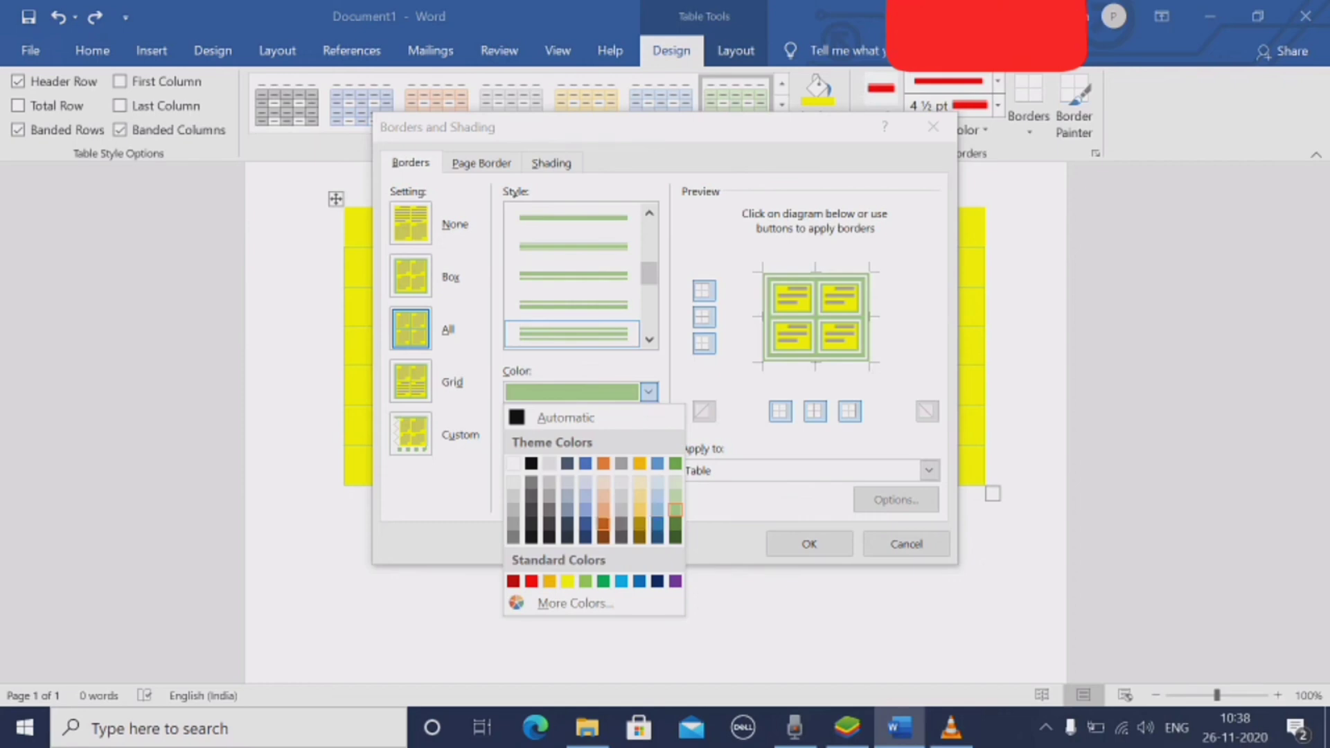
click(603, 523)
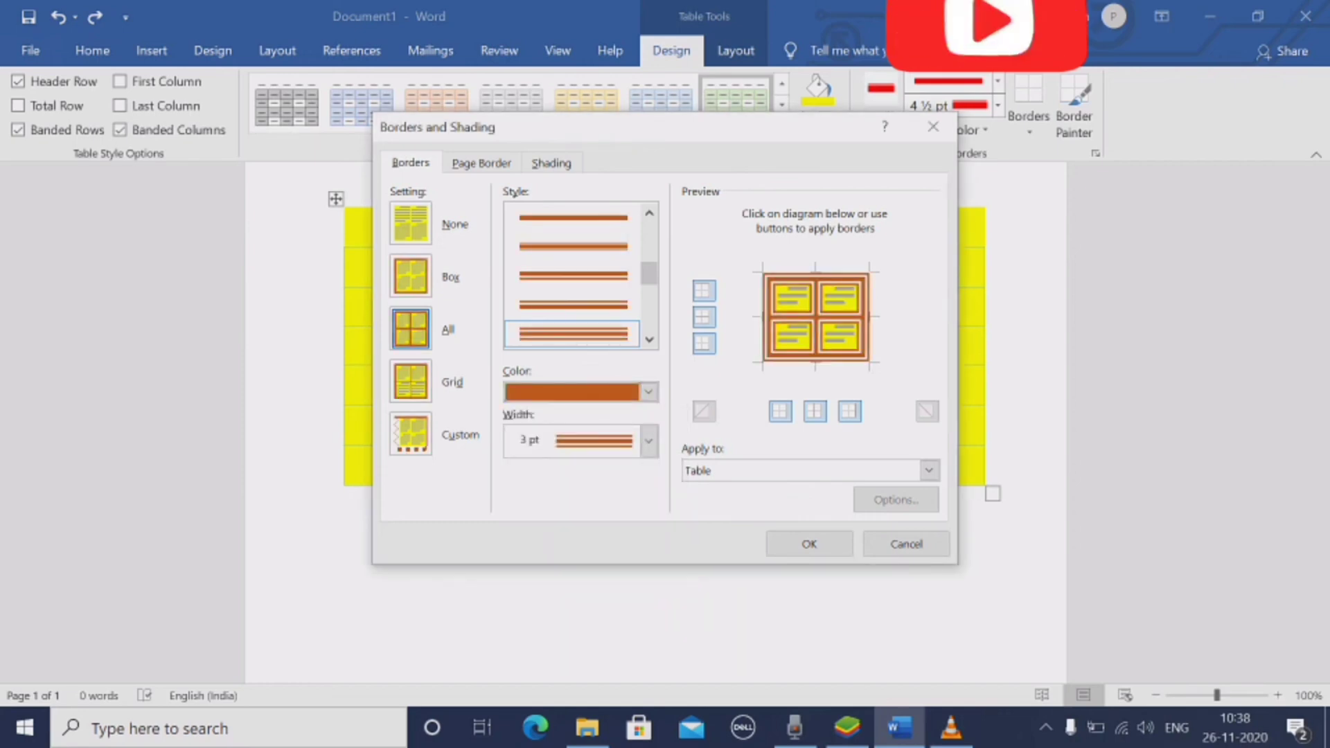
click(648, 441)
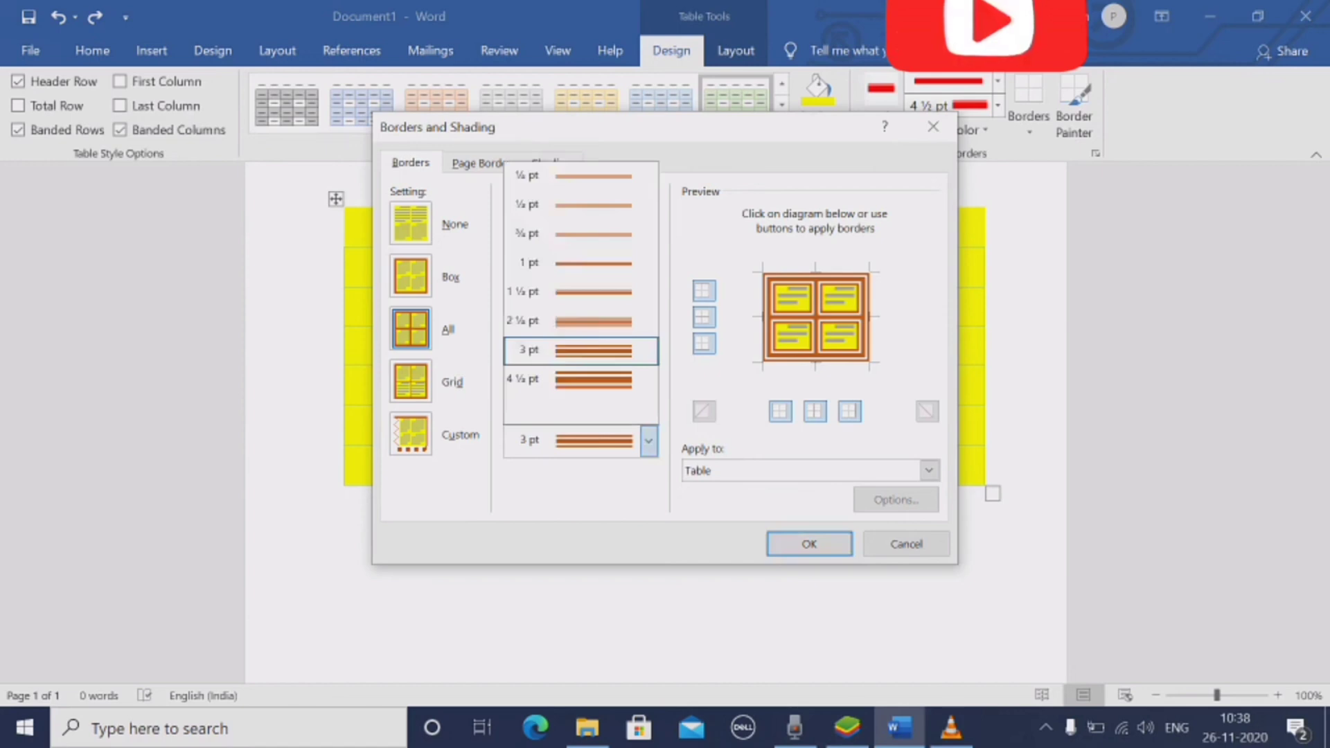
key(Down)
key(Return)
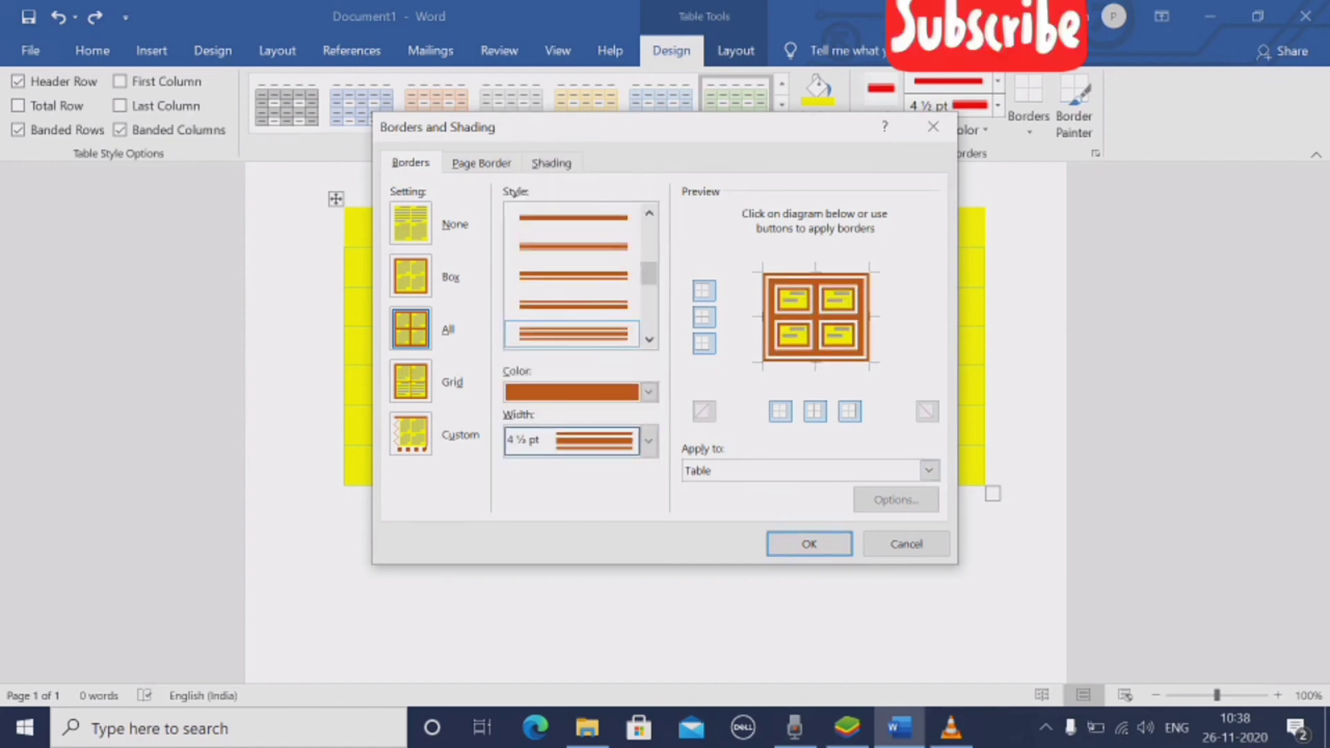
Review the apply-to choices Paragraph, Cell and Table, keep Table, and apply the borders to the whole table
click(929, 471)
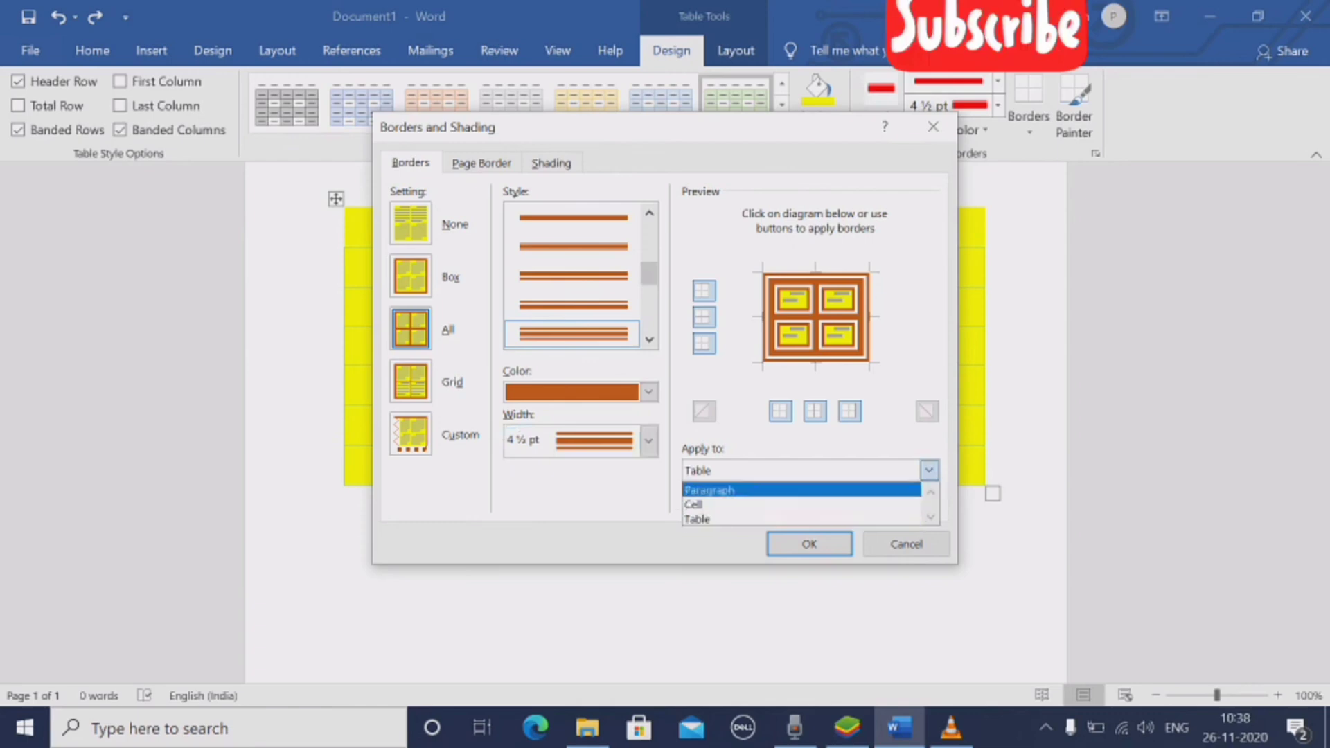
key(Down)
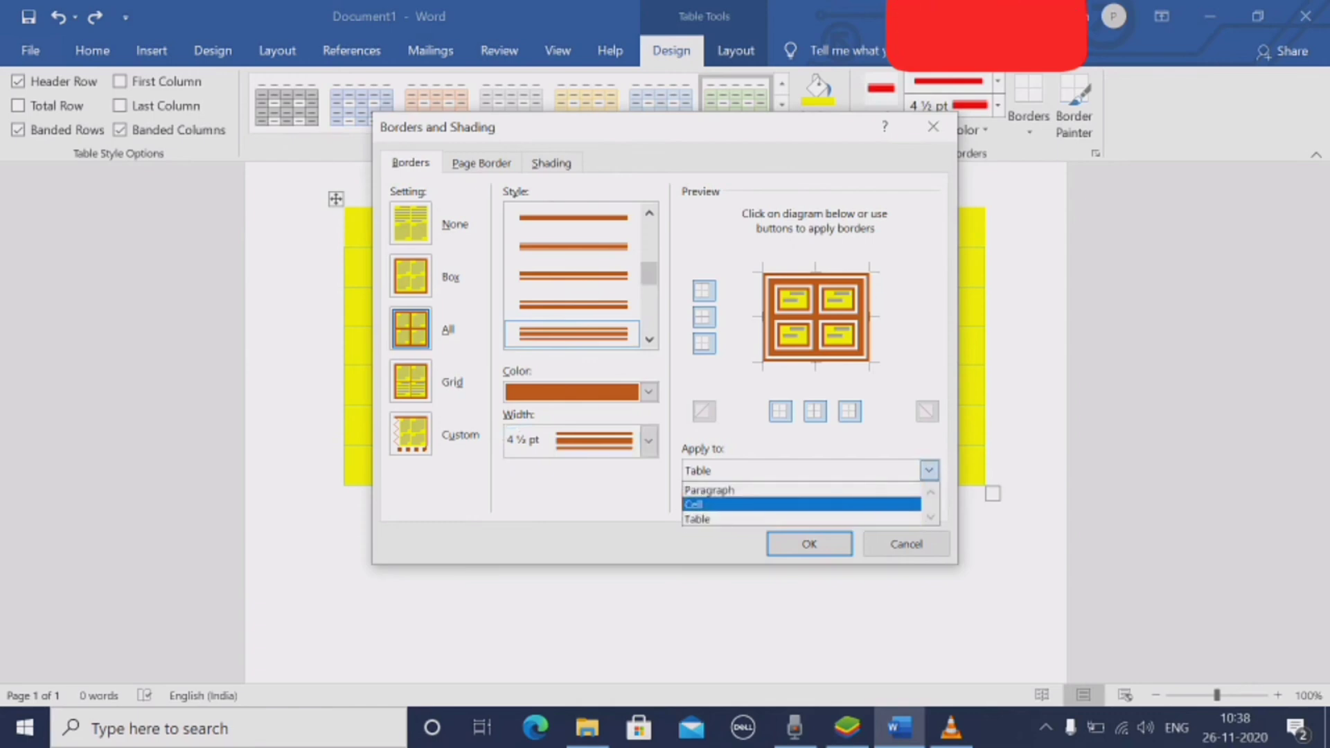
key(Down)
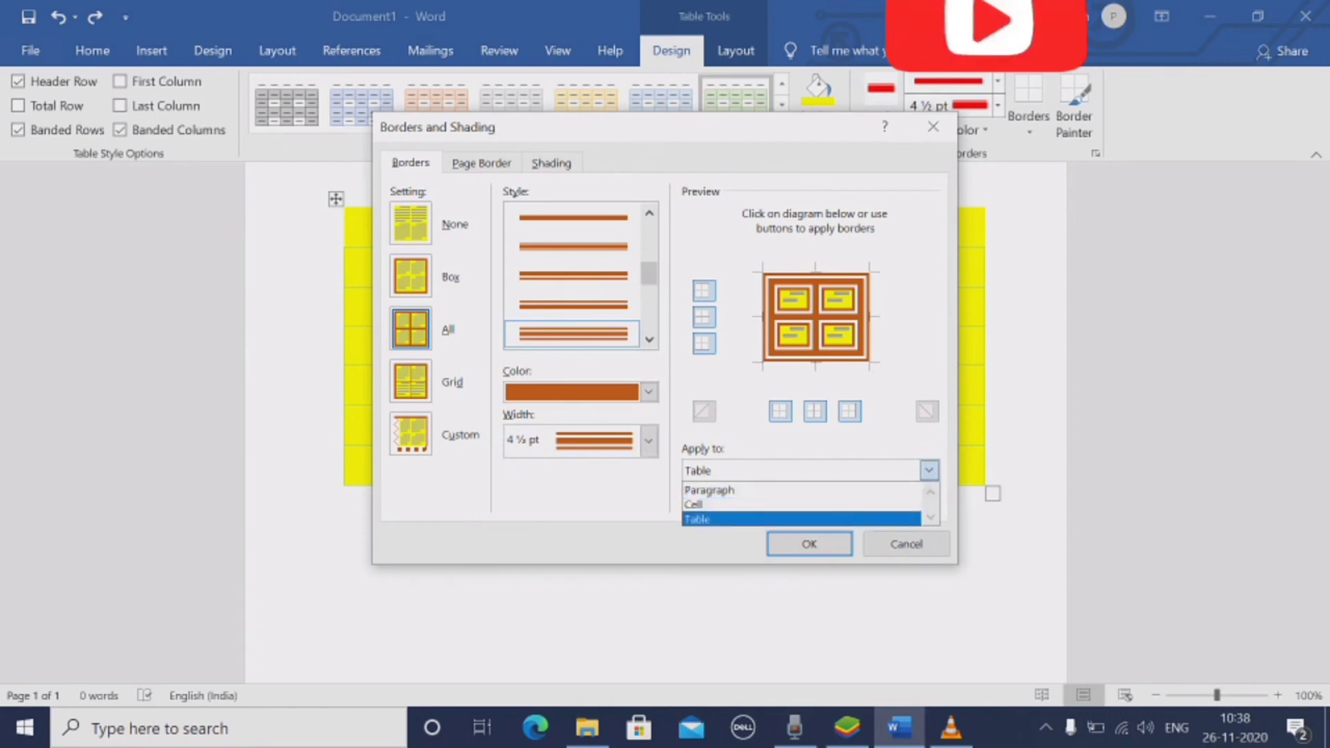
key(Return)
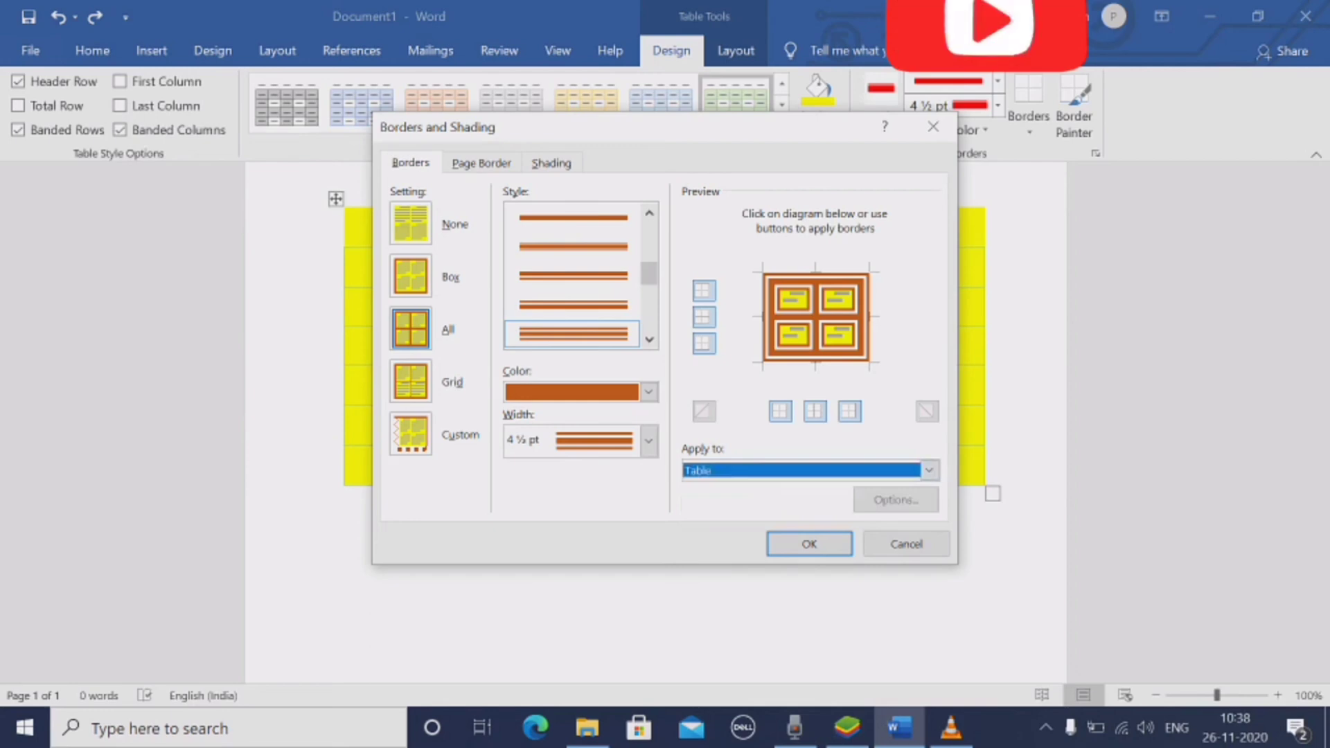
key(Return)
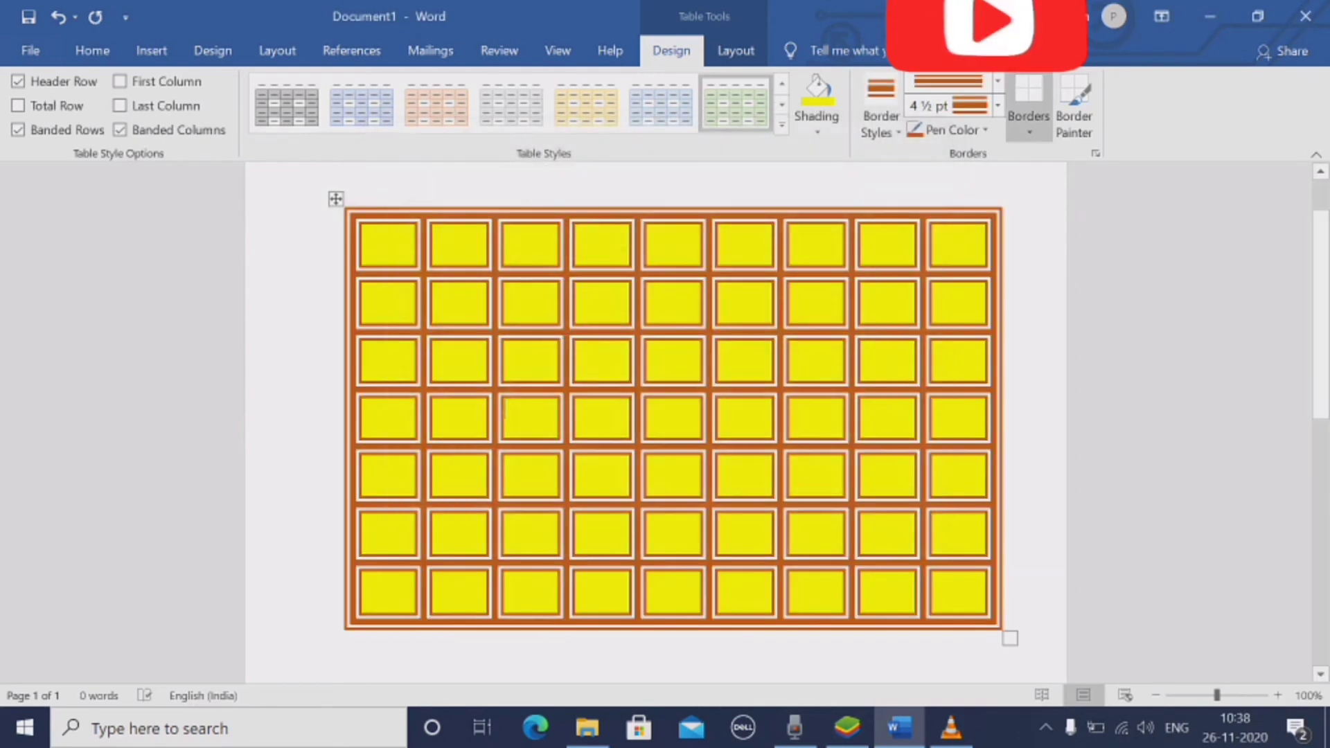